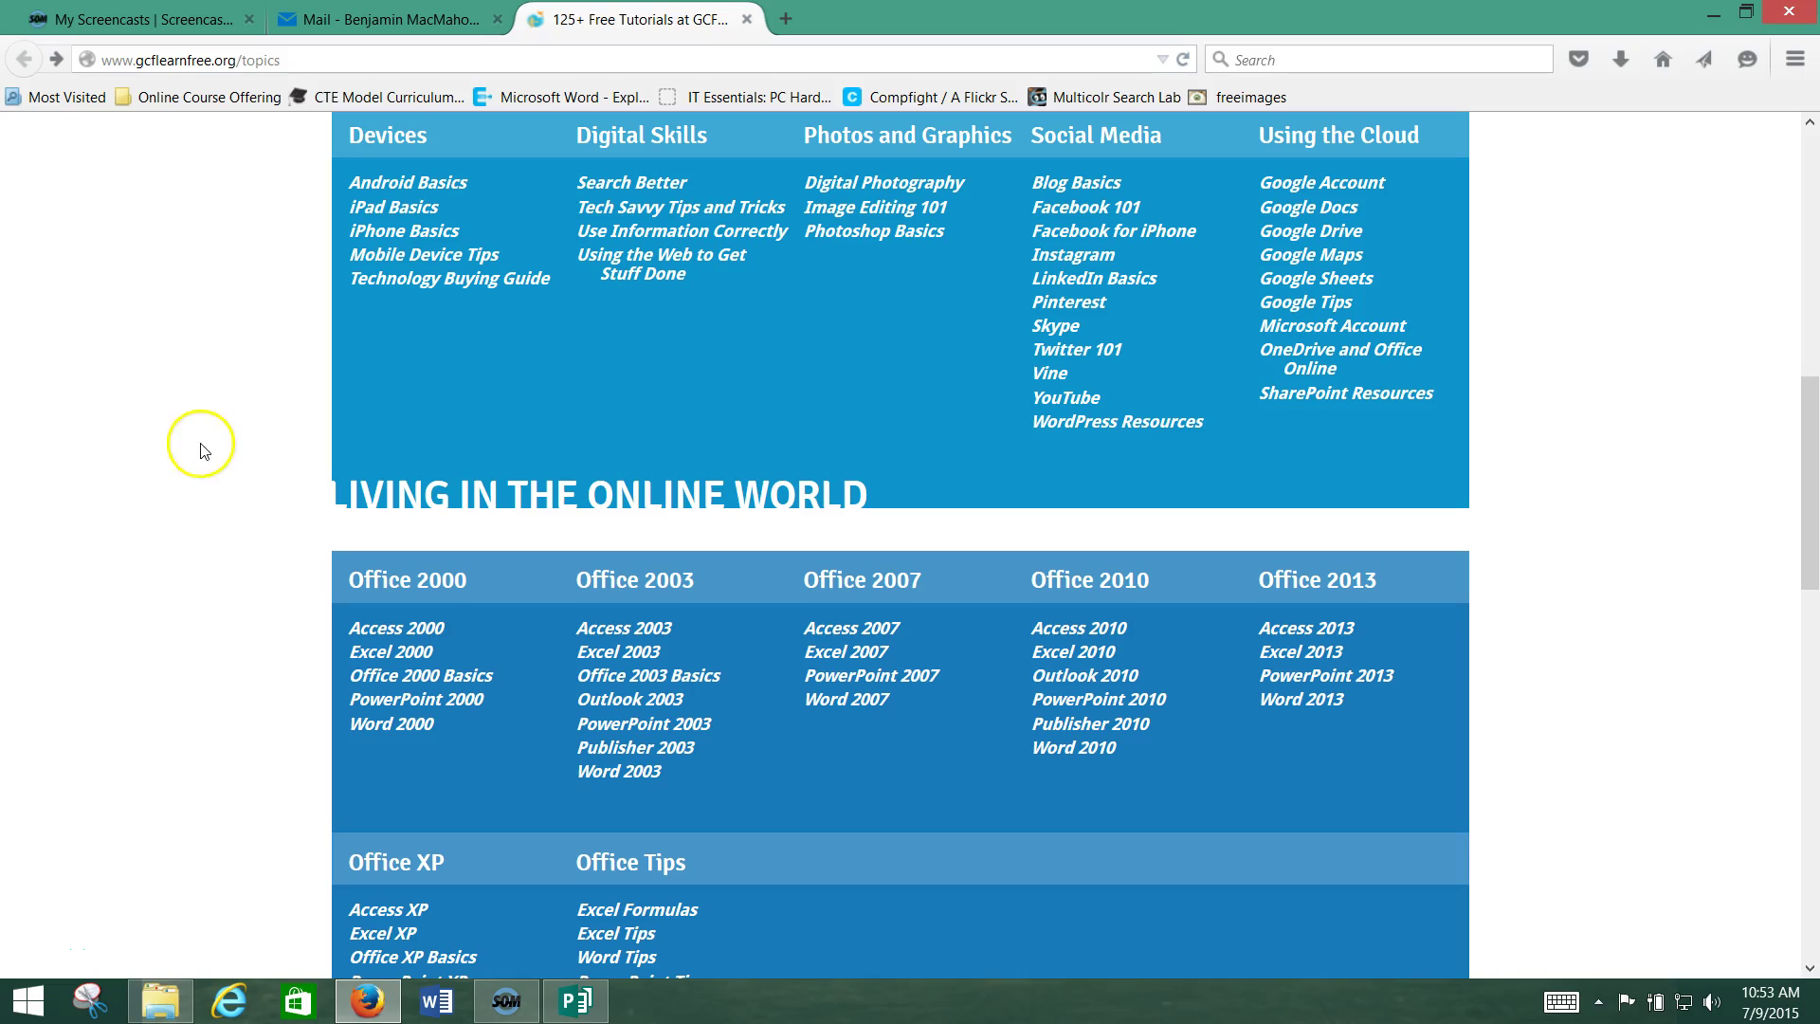
Open GCFLearnFree's Word 2013 tutorial and its Checking Spelling and Grammar lesson.
{"action": "left_click", "coordinate": [1286, 702]}
{"action": "scroll", "coordinate": [731, 619], "scroll_direction": "down", "scroll_amount": 3}
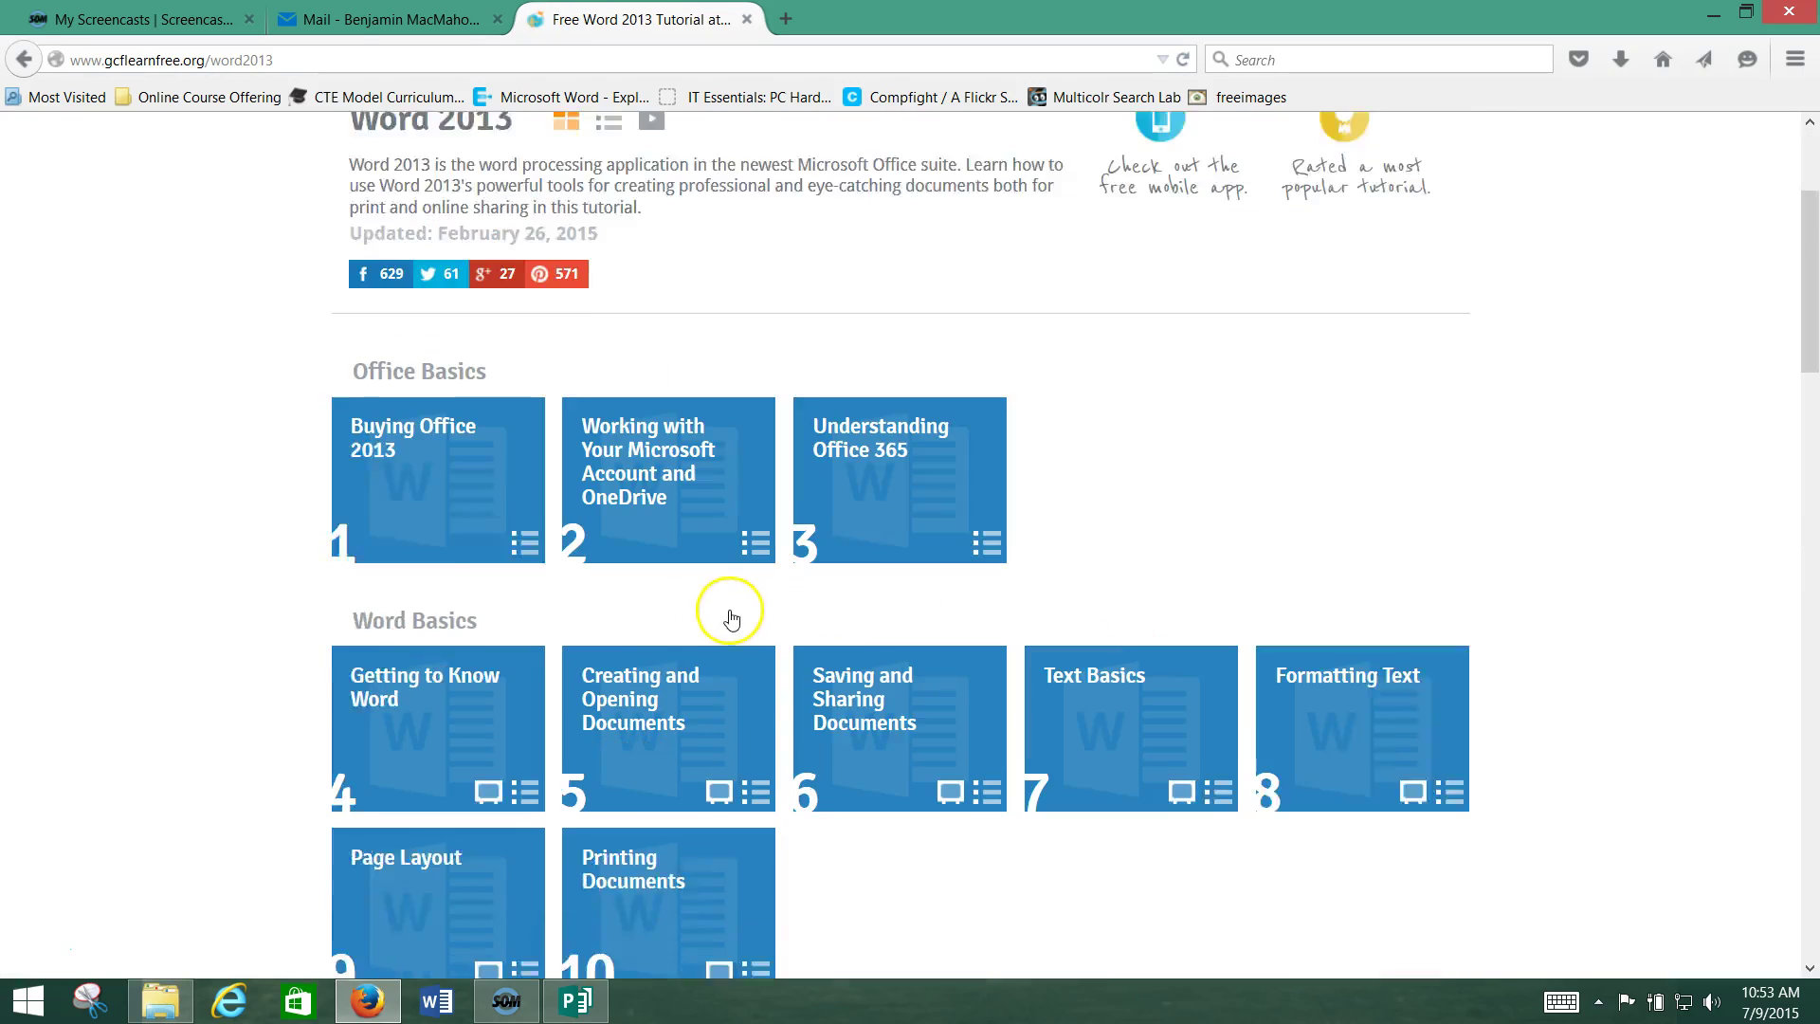
{"action": "scroll", "coordinate": [731, 618], "scroll_direction": "down", "scroll_amount": 6}
{"action": "scroll", "coordinate": [731, 618], "scroll_direction": "down", "scroll_amount": 5}
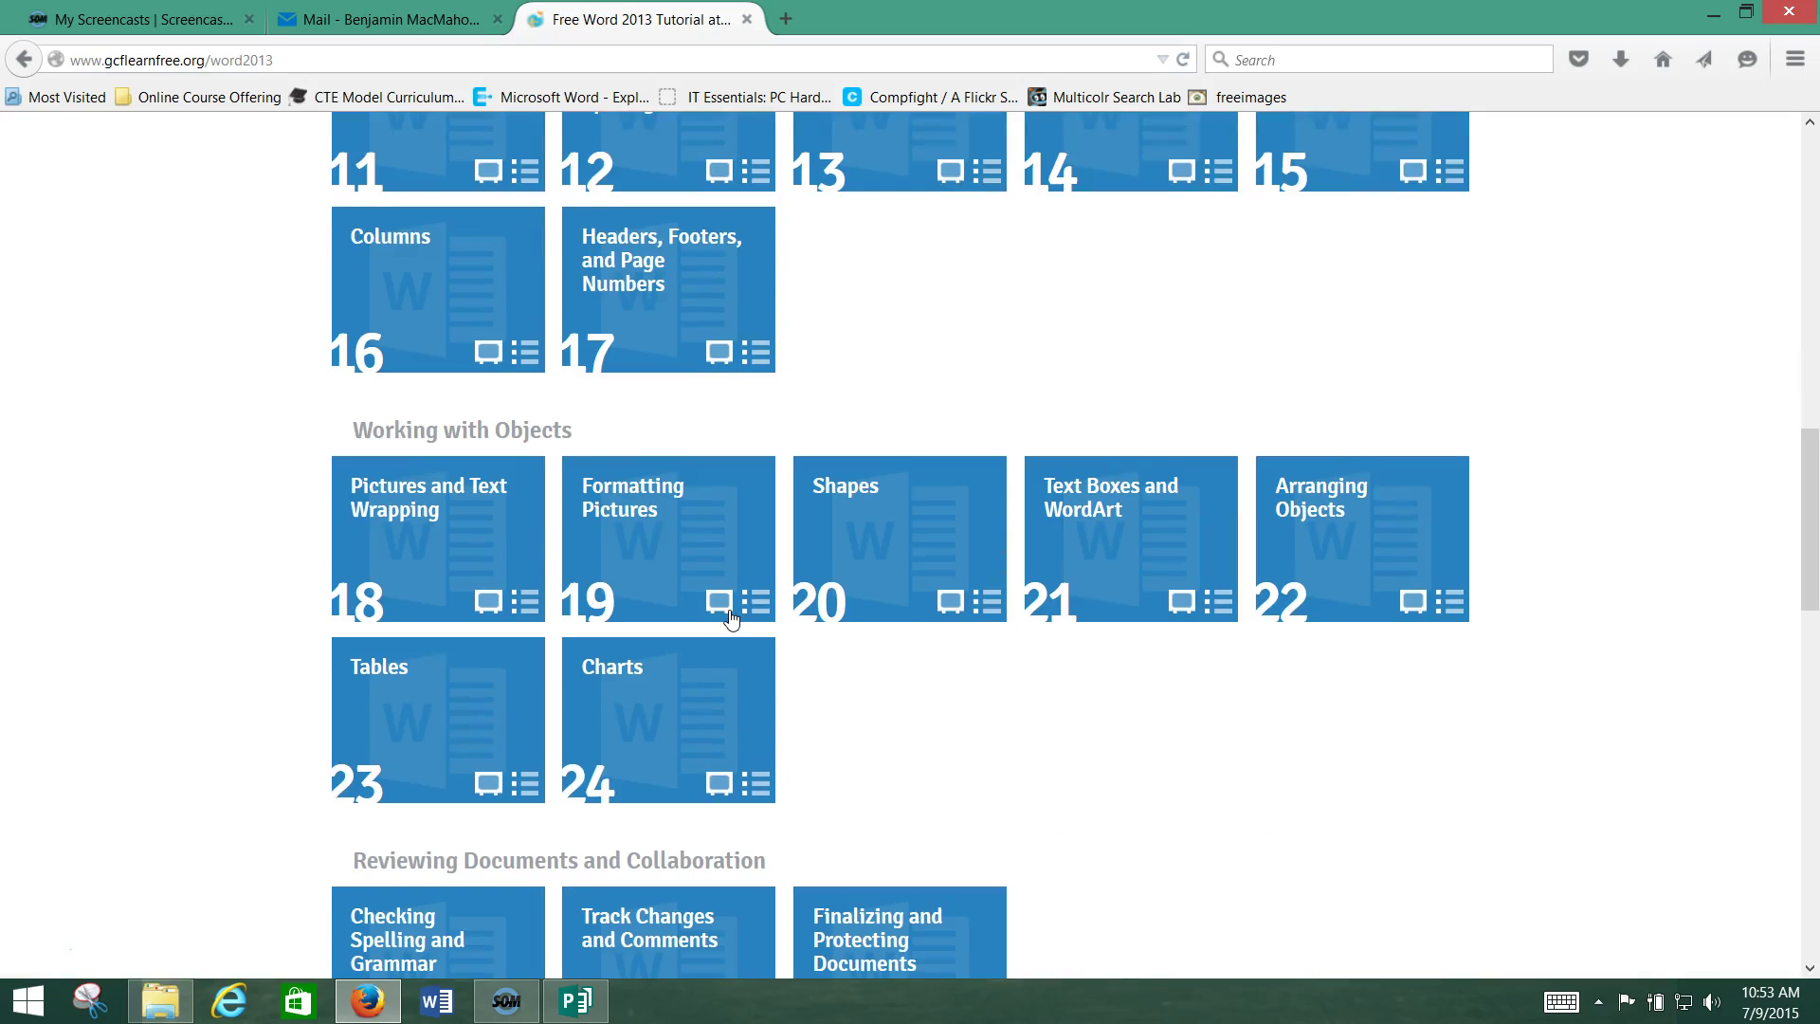
{"action": "scroll", "coordinate": [731, 618], "scroll_direction": "down", "scroll_amount": 3}
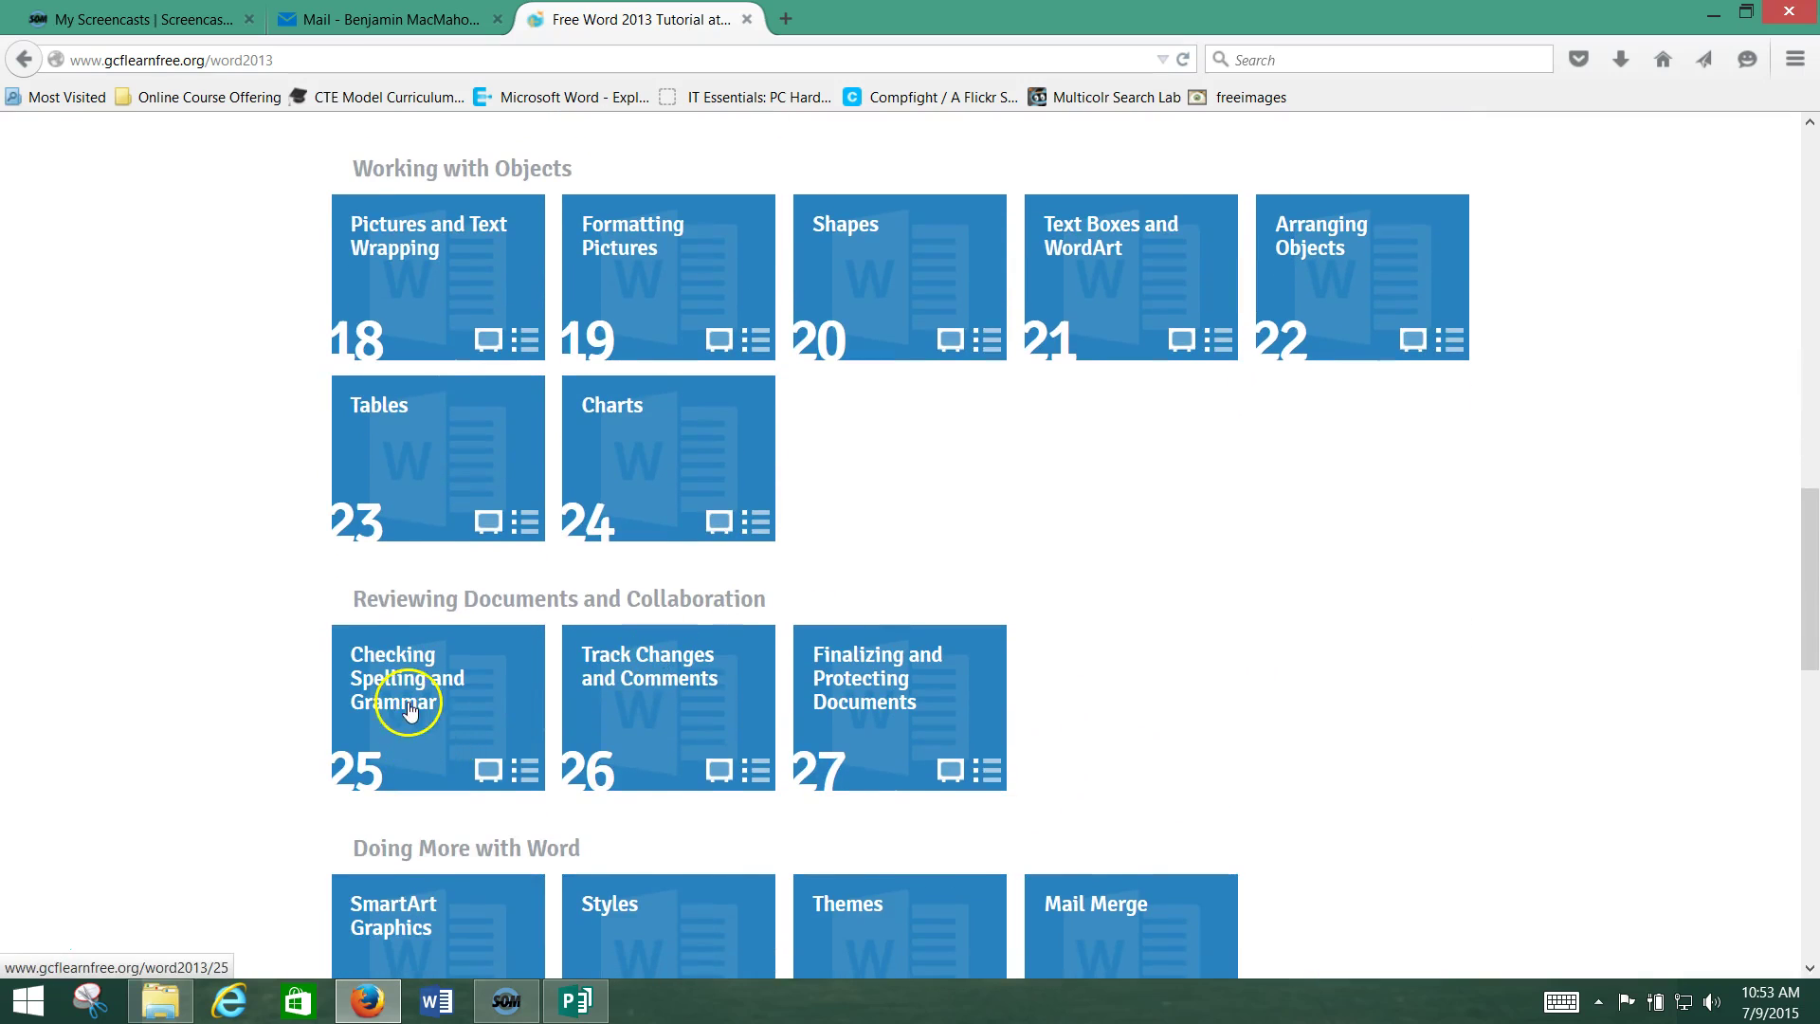
{"action": "left_click", "coordinate": [409, 701]}
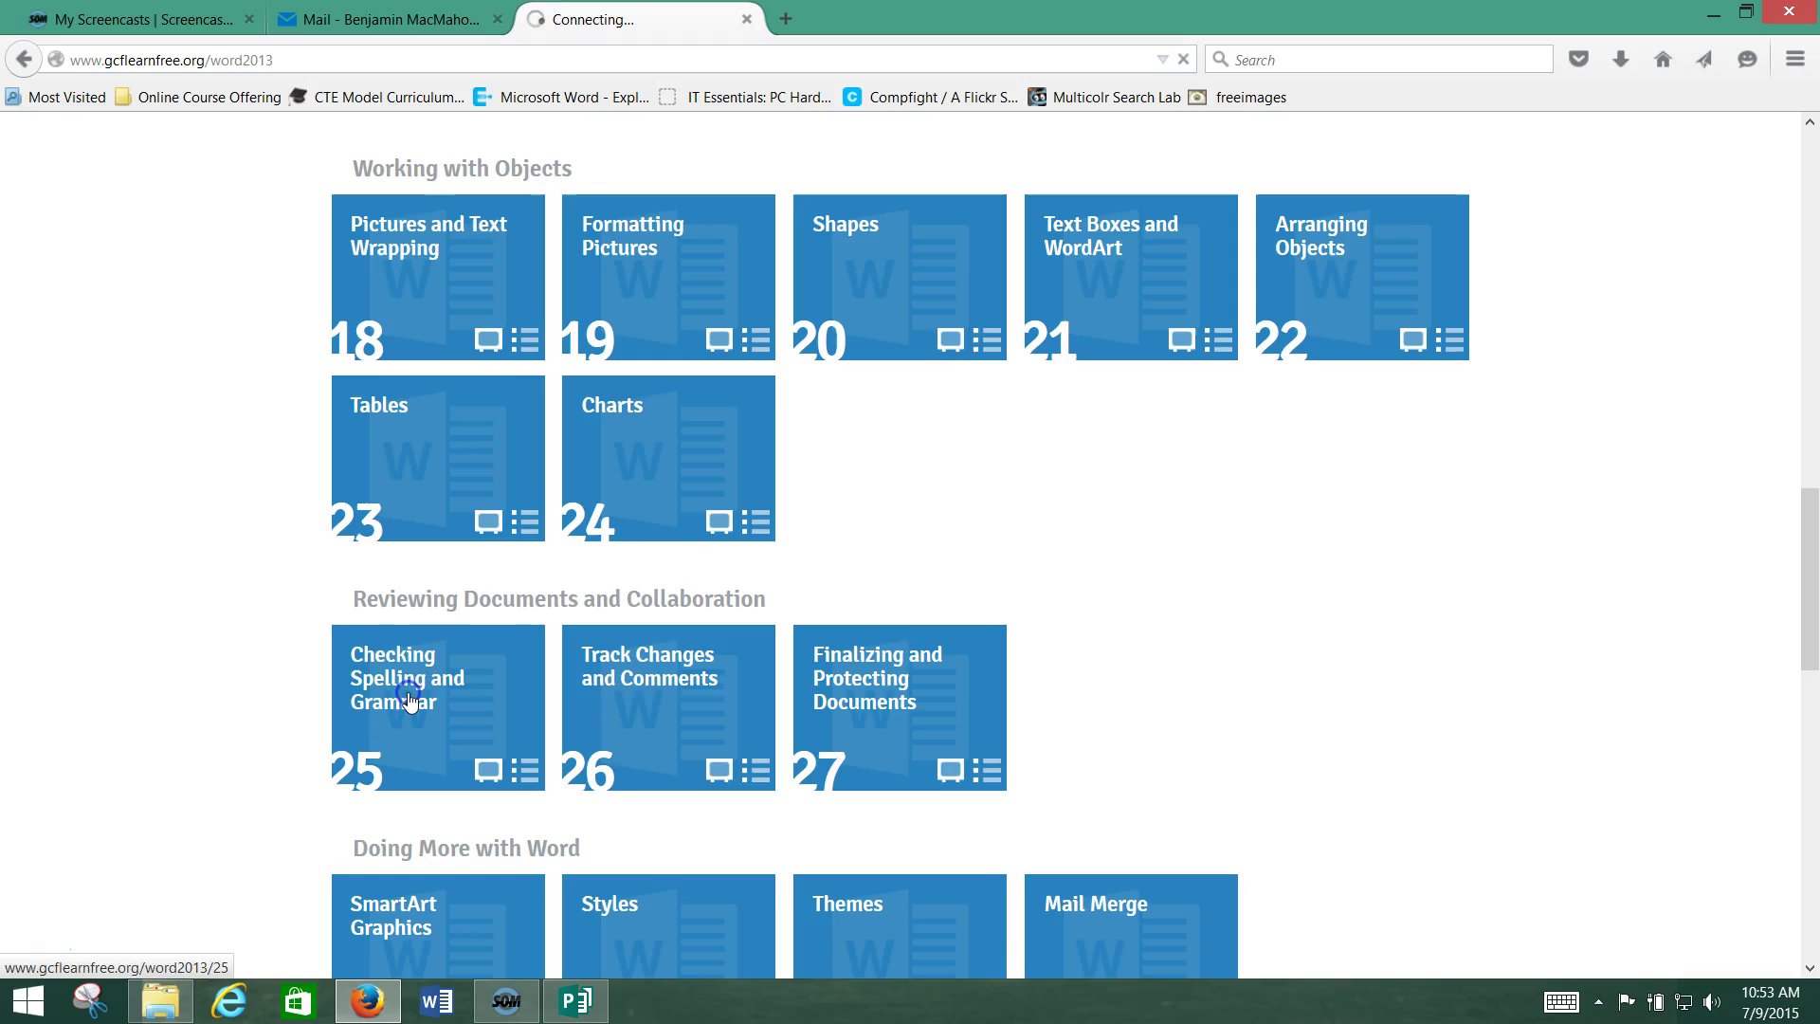
Skim the lesson, jump to the page 5 Challenge, and start downloading the practice document.
{"action": "left_click", "coordinate": [842, 520]}
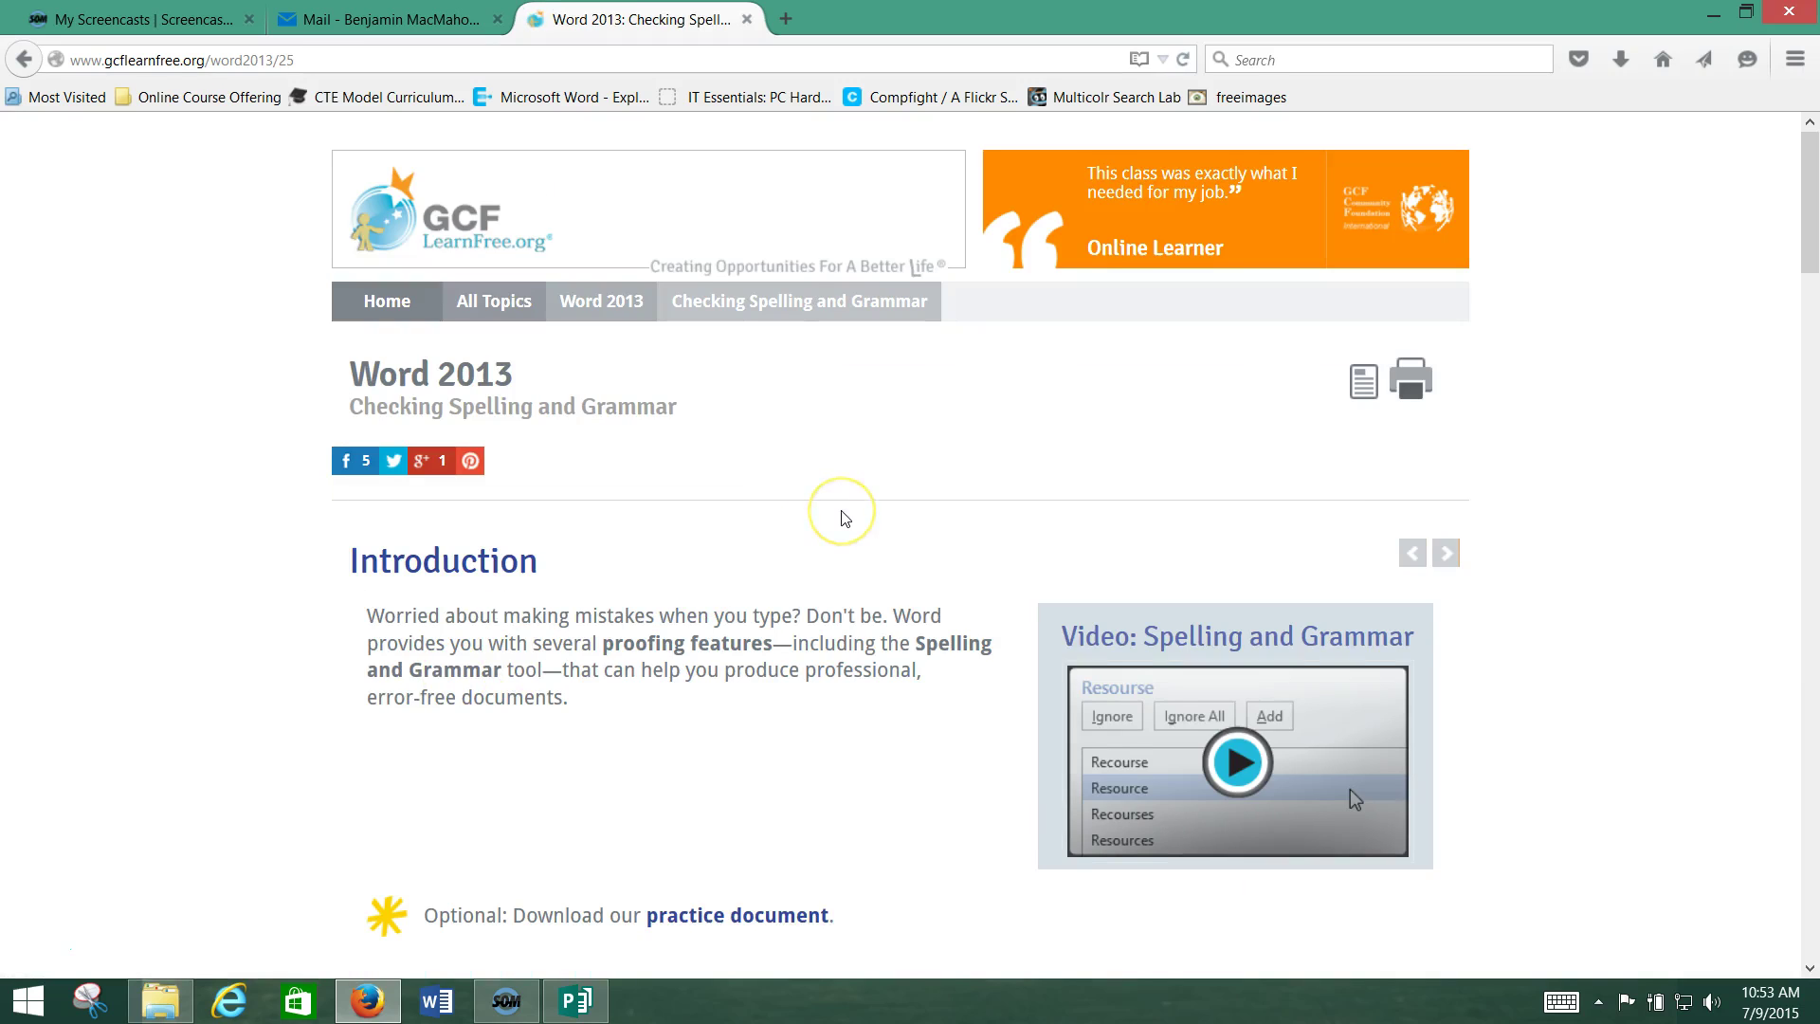
{"action": "scroll", "coordinate": [842, 520], "scroll_direction": "down", "scroll_amount": 5}
{"action": "scroll", "coordinate": [979, 382], "scroll_direction": "up", "scroll_amount": 5}
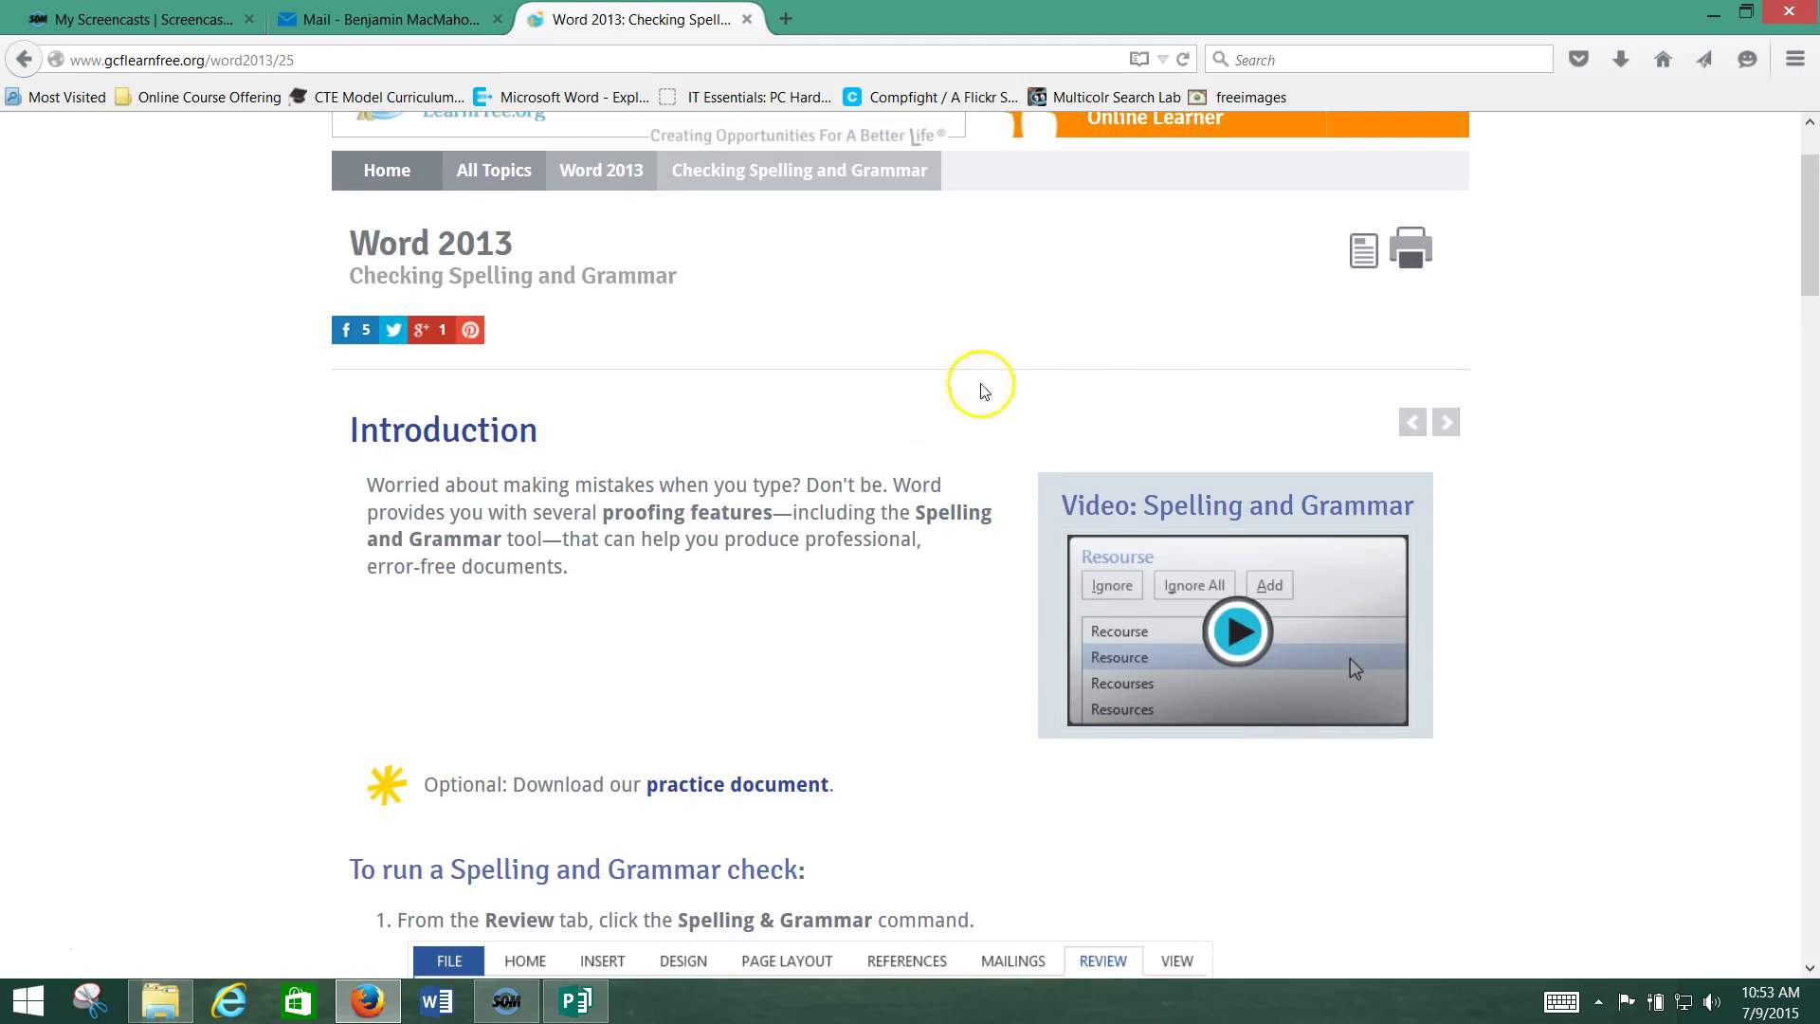
{"action": "scroll", "coordinate": [937, 644], "scroll_direction": "down", "scroll_amount": 7}
{"action": "scroll", "coordinate": [939, 647], "scroll_direction": "down", "scroll_amount": 20}
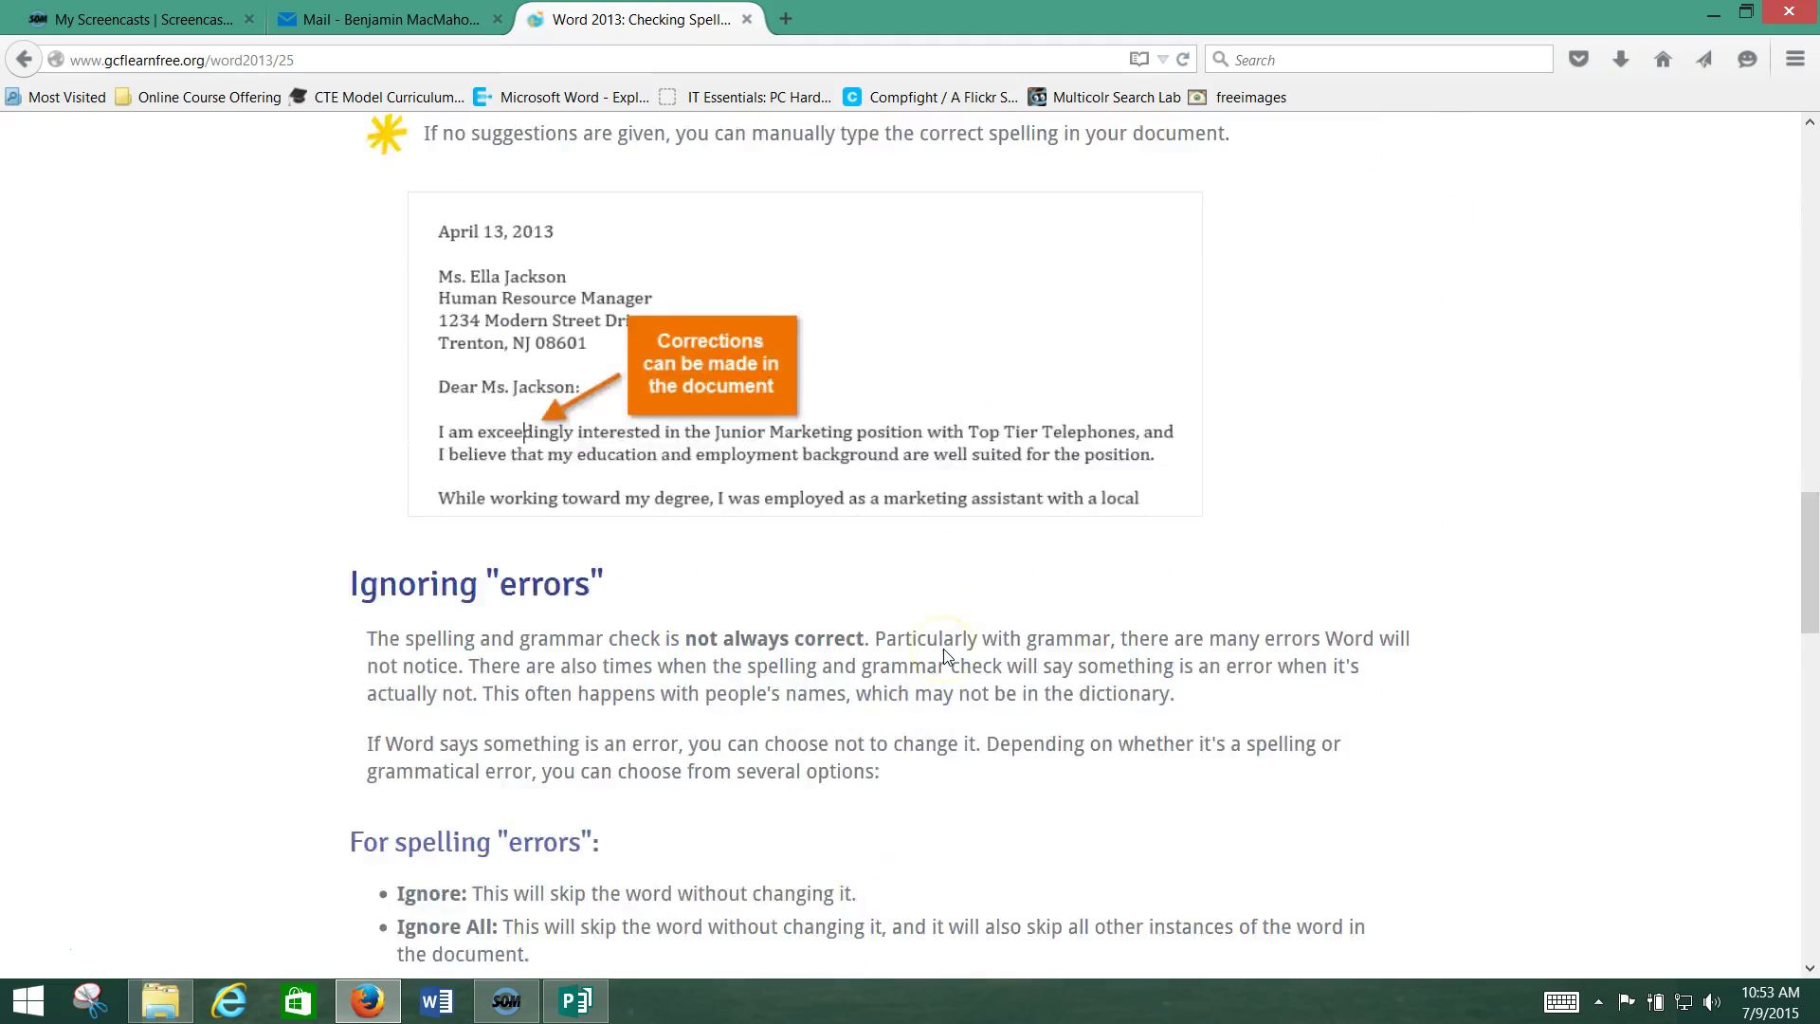
{"action": "scroll", "coordinate": [947, 656], "scroll_direction": "down", "scroll_amount": 10}
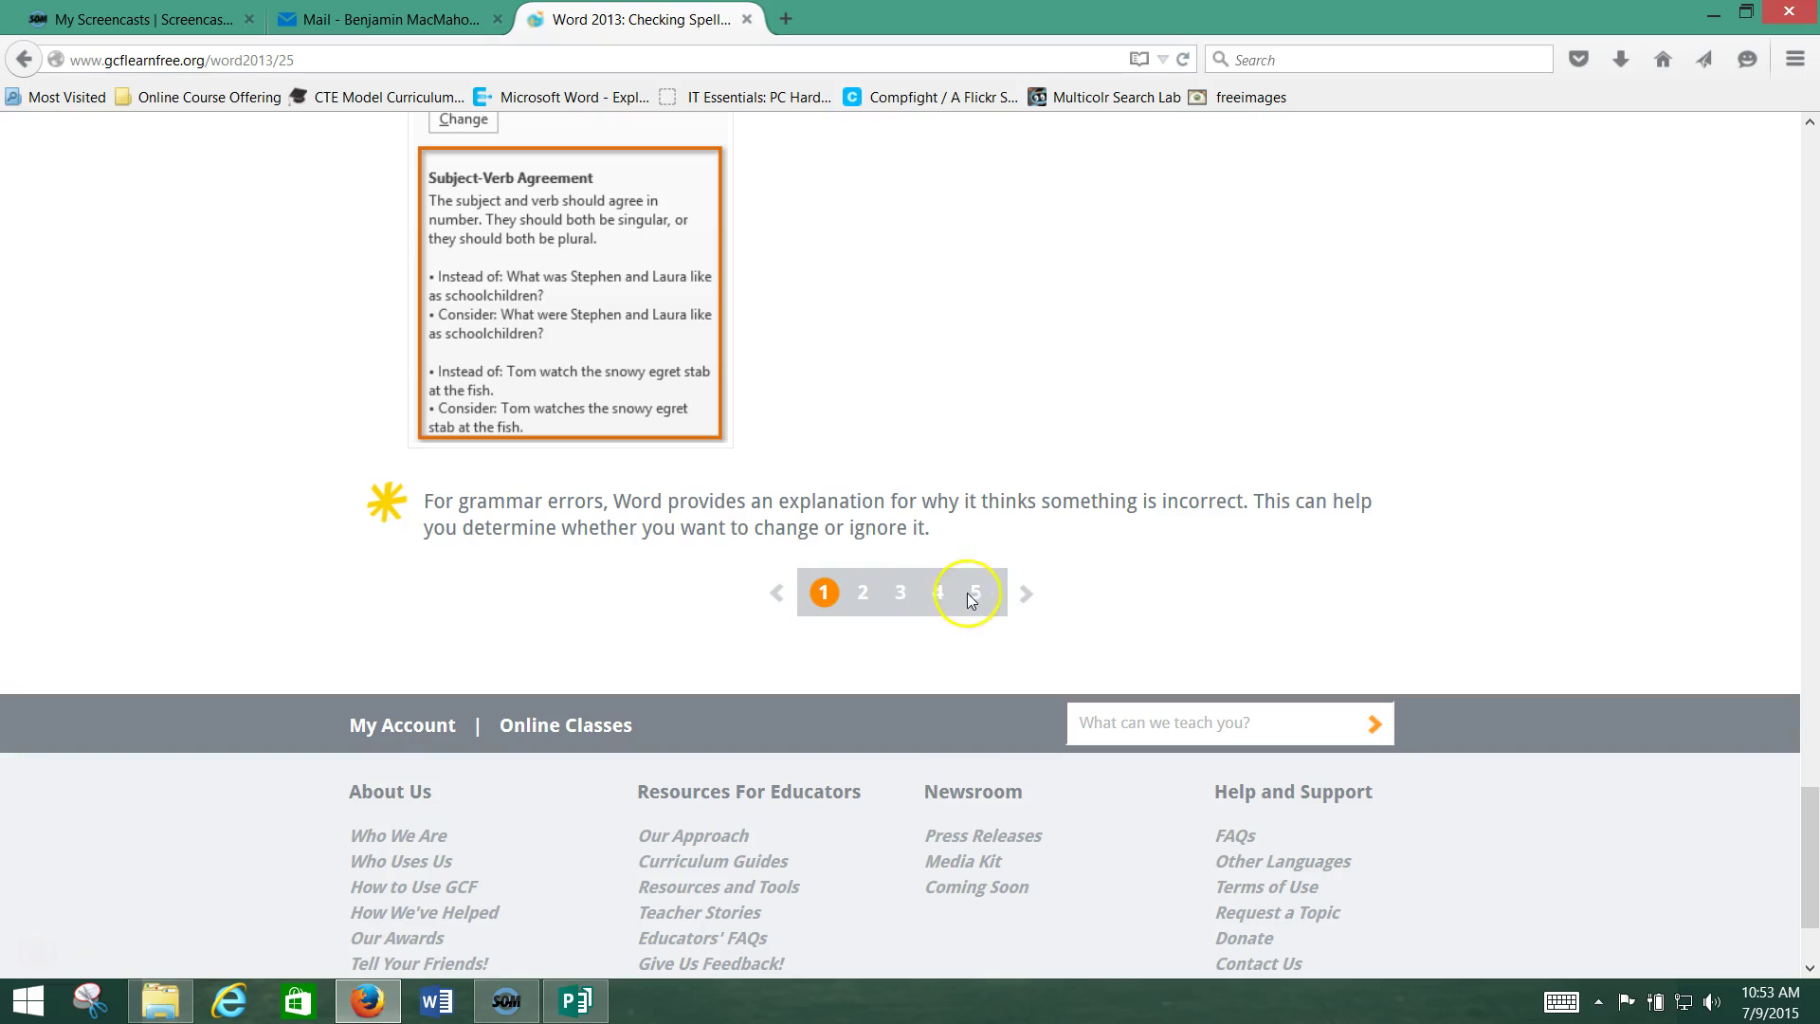
{"action": "left_click", "coordinate": [972, 594]}
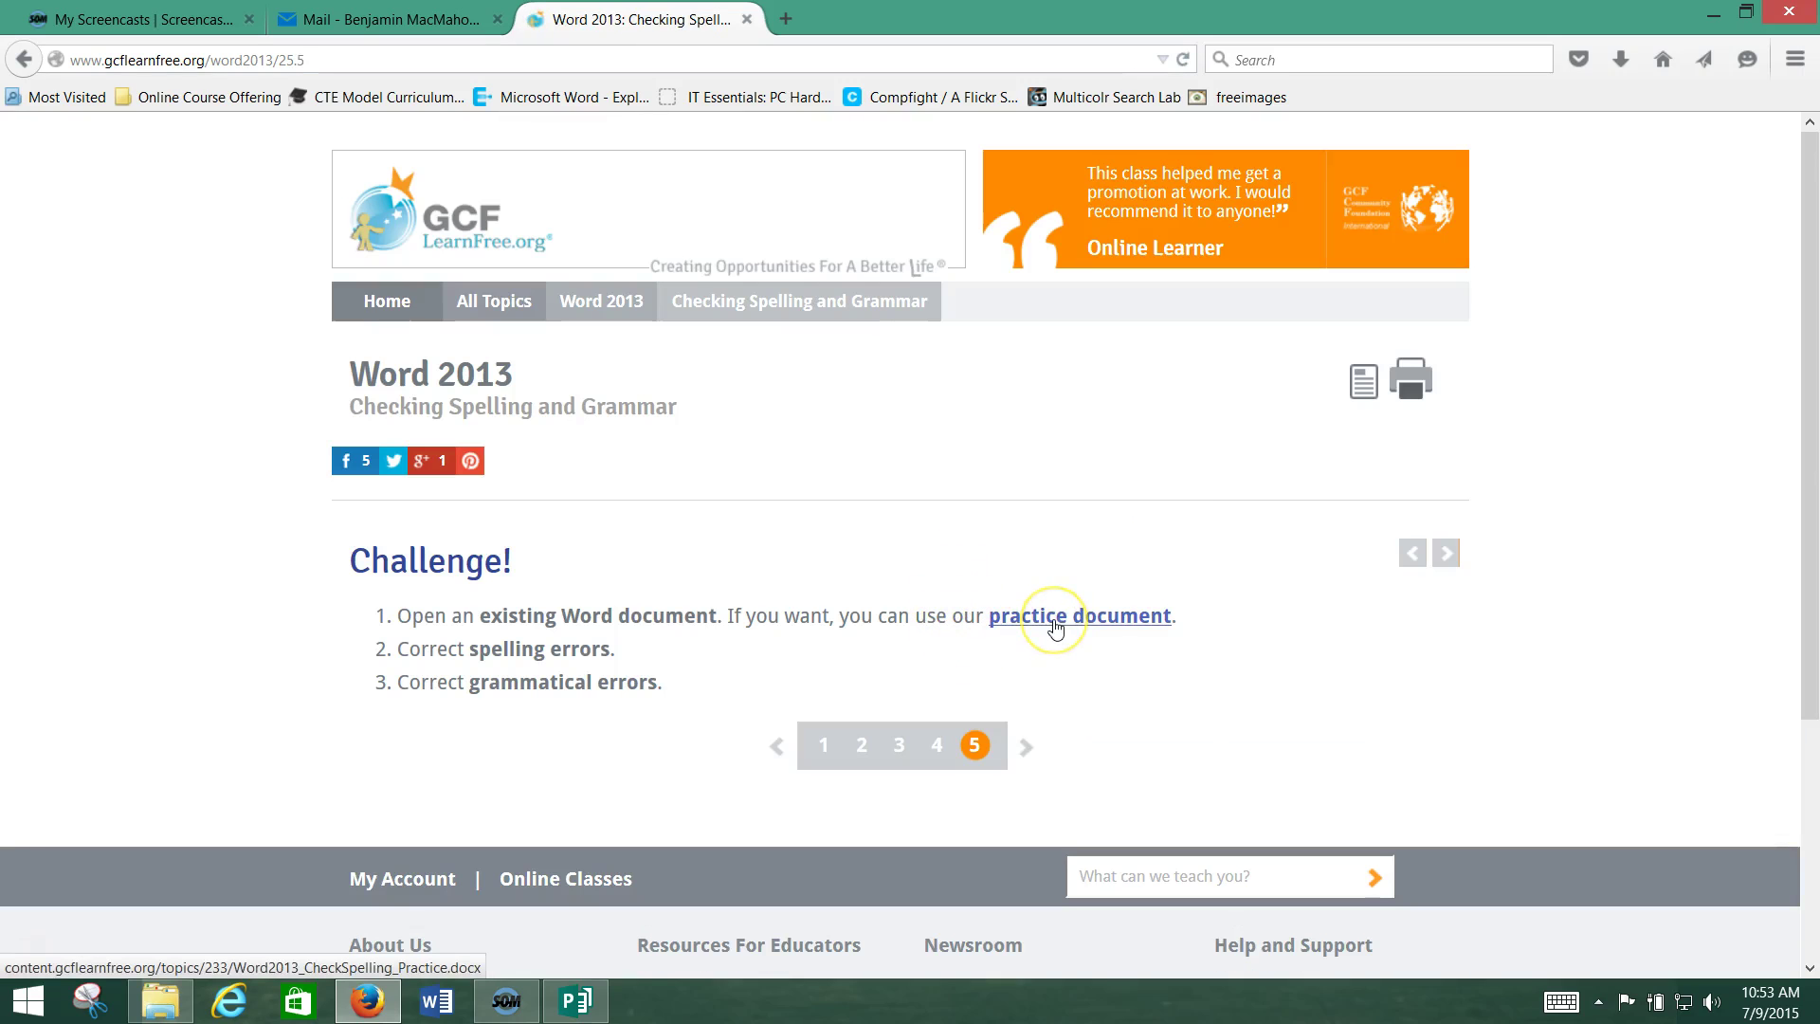
{"action": "left_click", "coordinate": [1090, 615]}
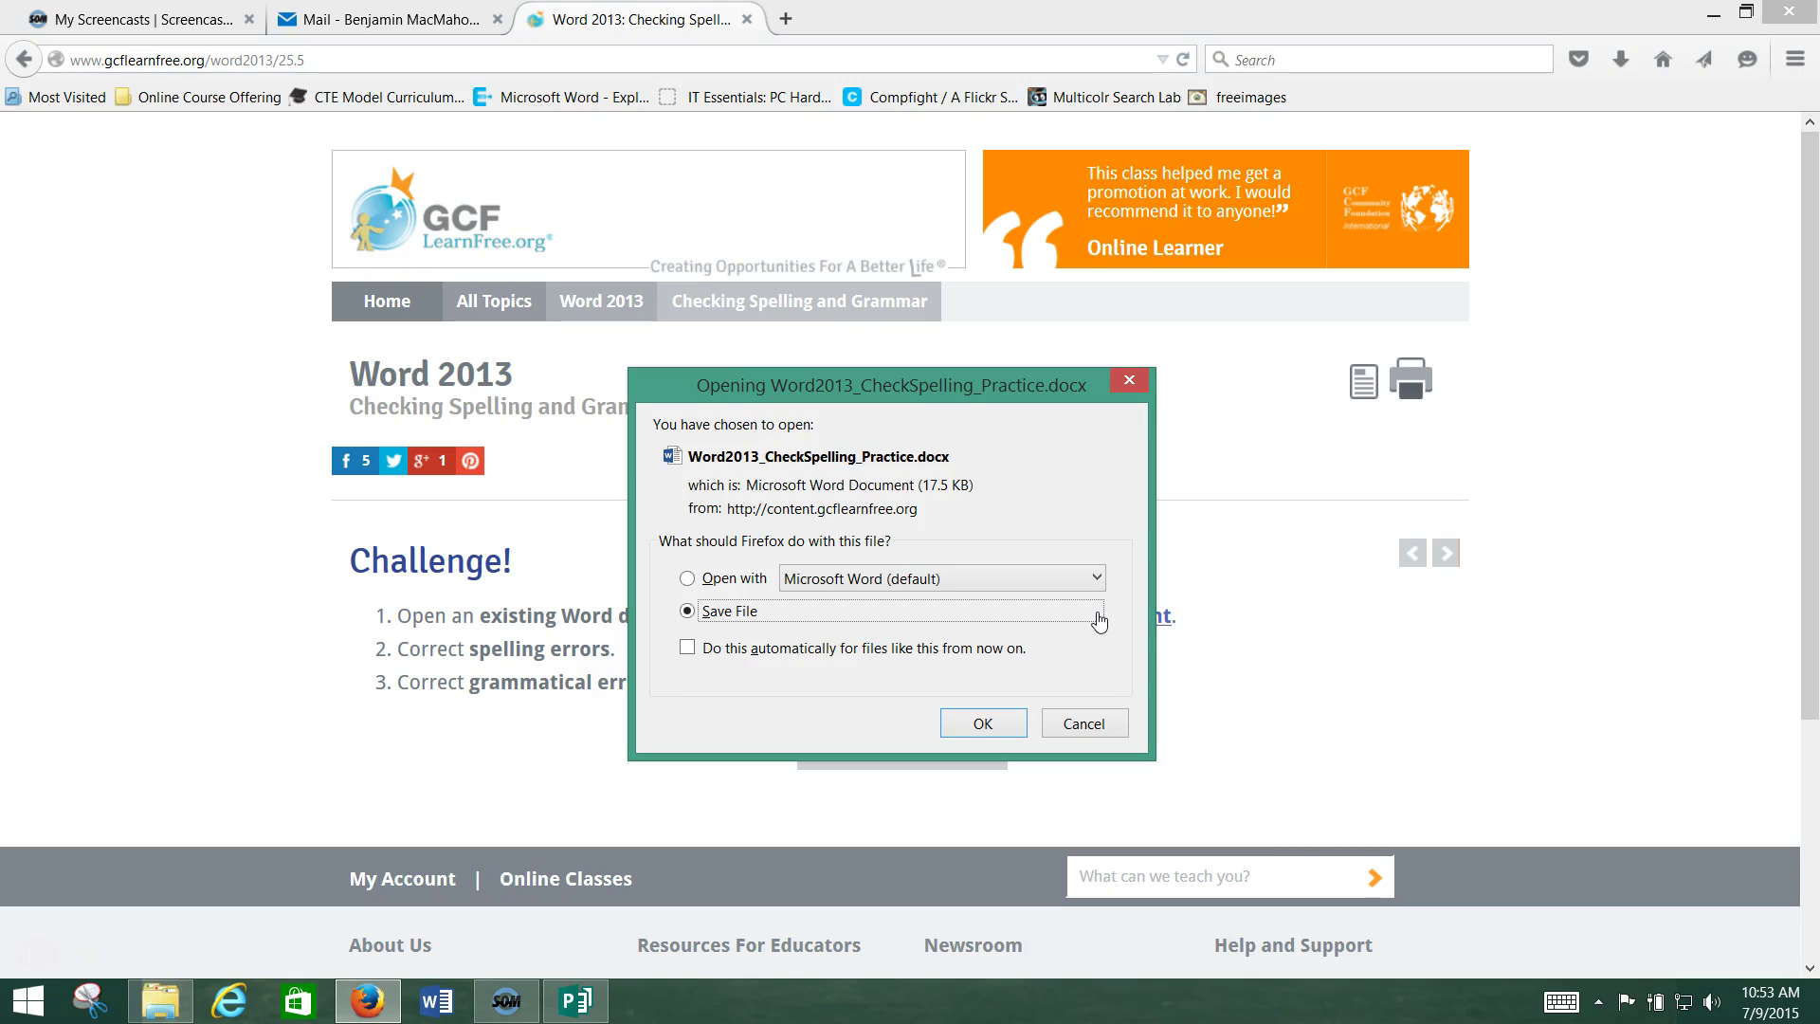
Dismiss the download prompt and abandon a first Save Link As attempt.
{"action": "left_click", "coordinate": [1084, 724]}
{"action": "right_click", "coordinate": [1088, 624]}
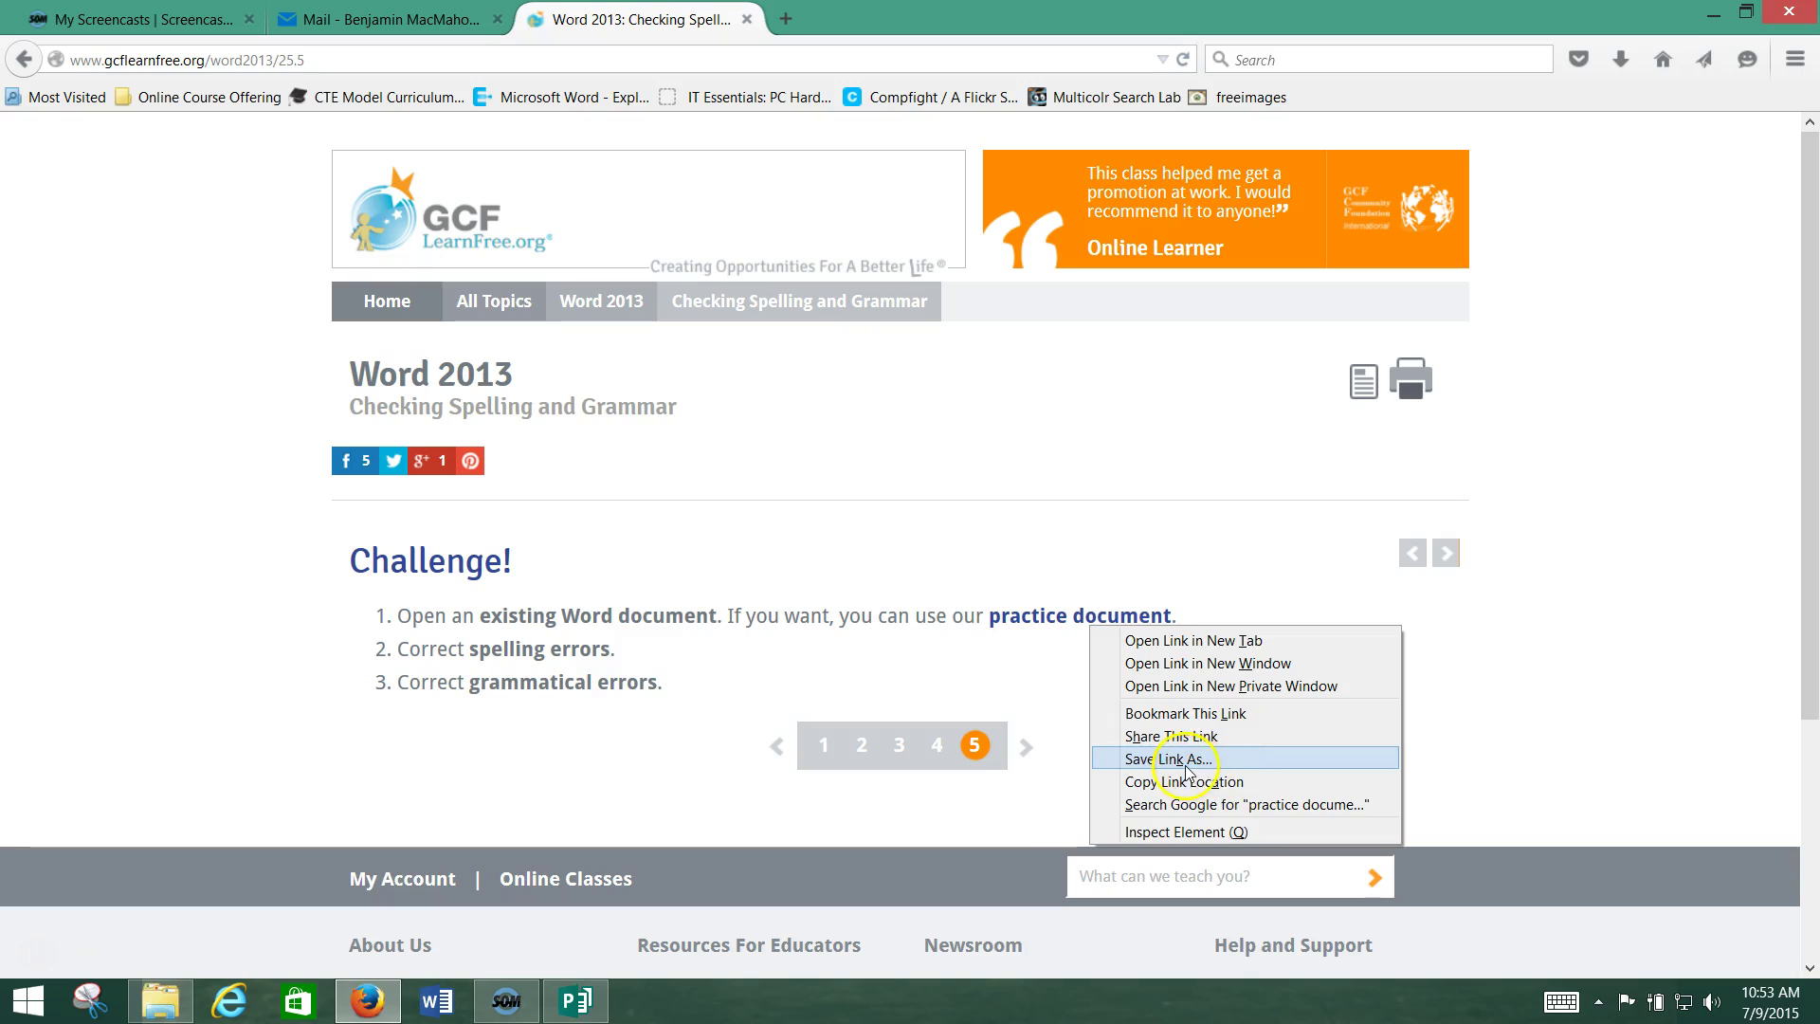
{"action": "left_click", "coordinate": [1185, 766]}
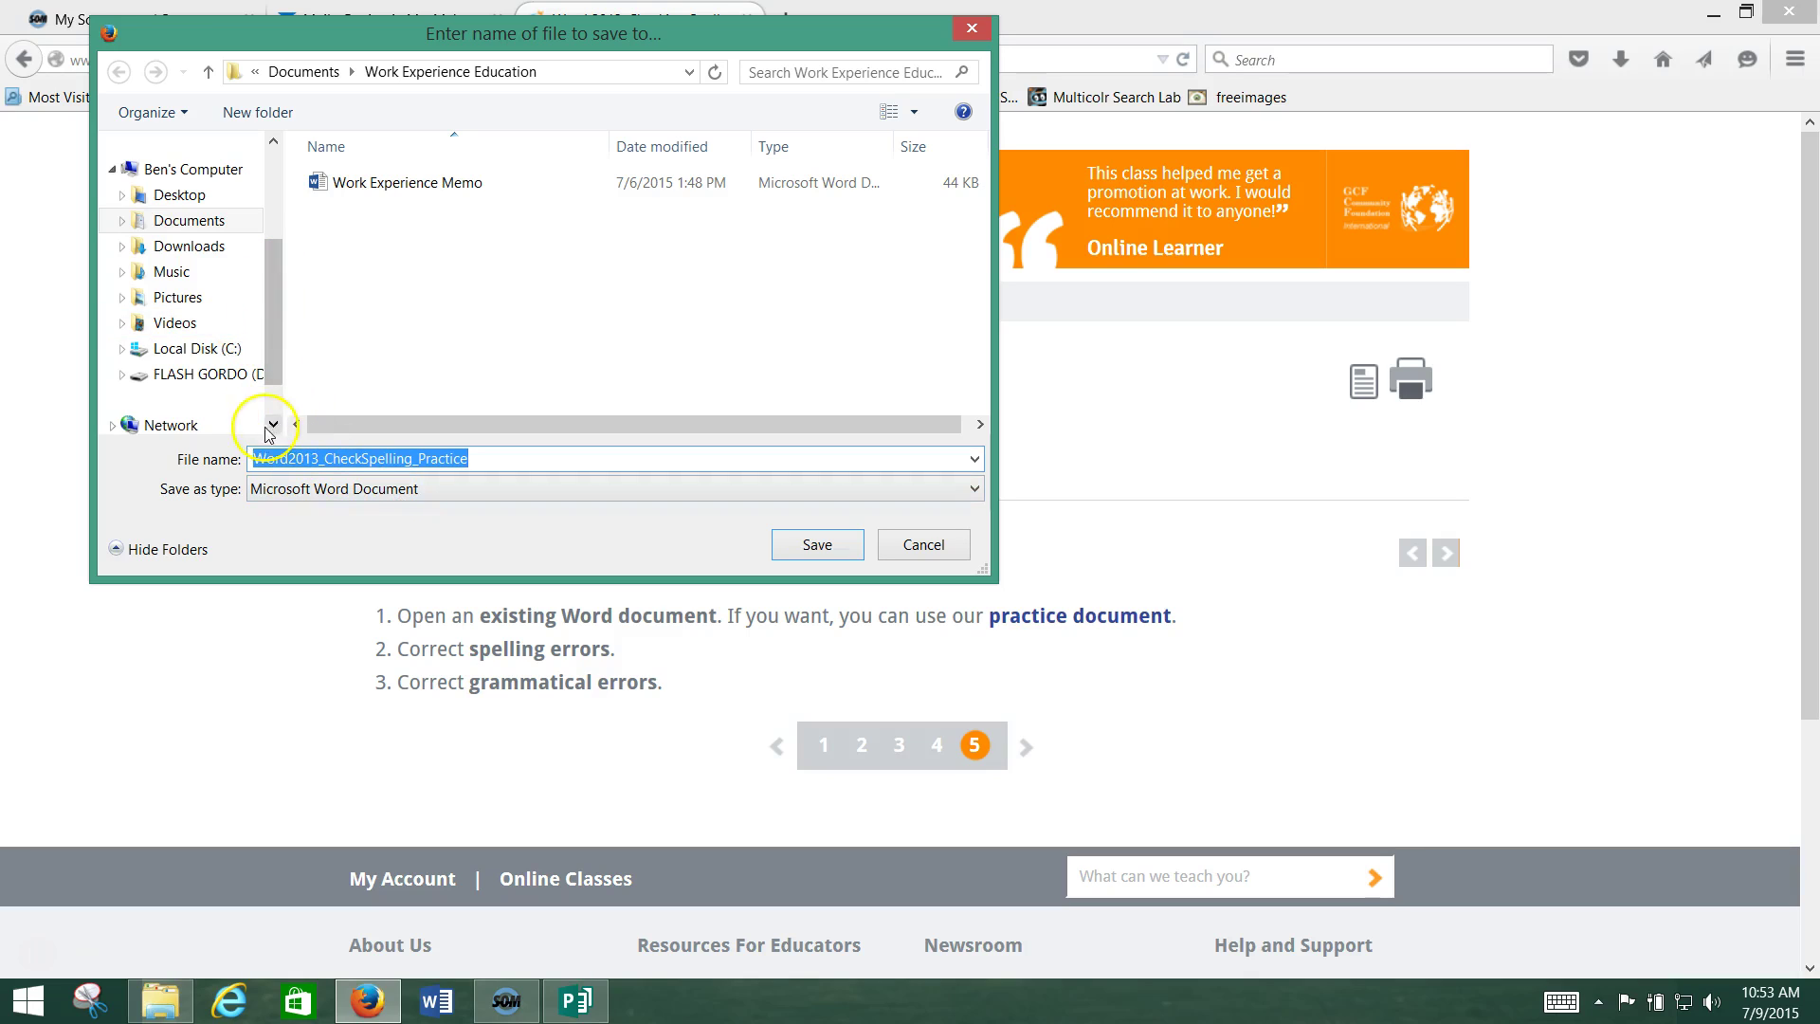
{"action": "left_click", "coordinate": [921, 548]}
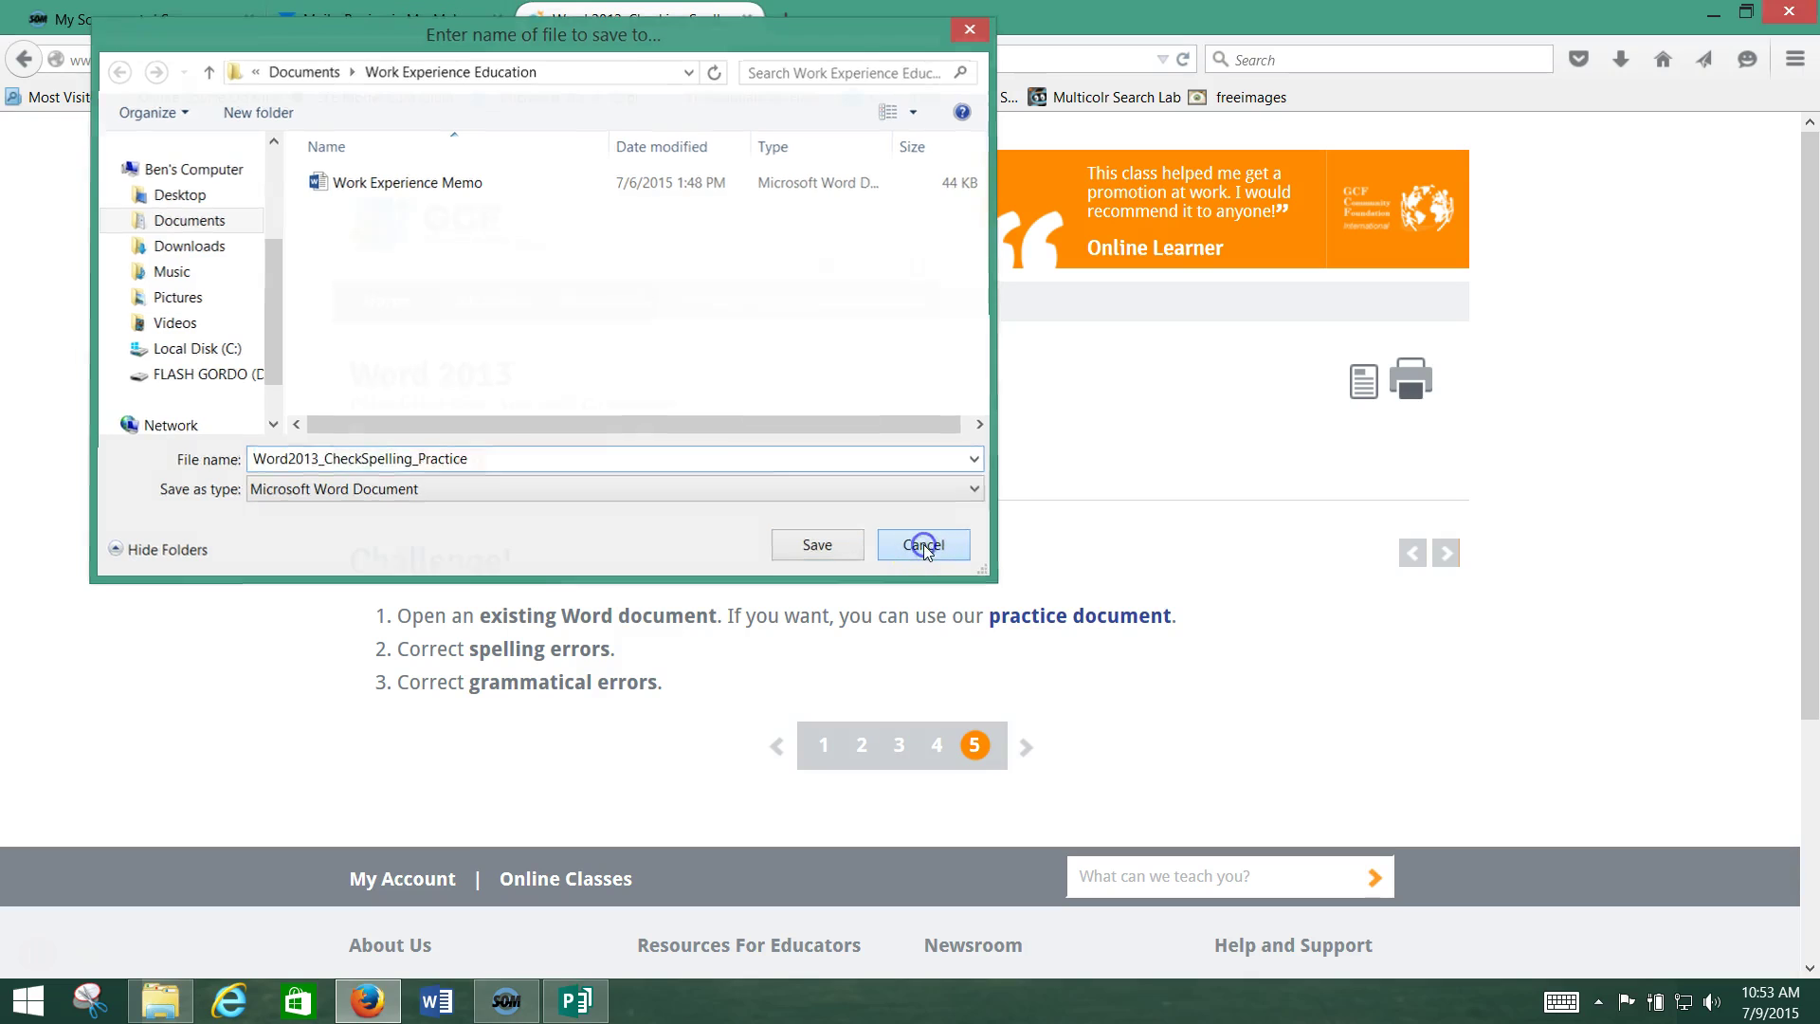
Save the practice document link into D:\Word Projects as Word2013_CheckSpelling_Practice.
{"action": "right_click", "coordinate": [1049, 614]}
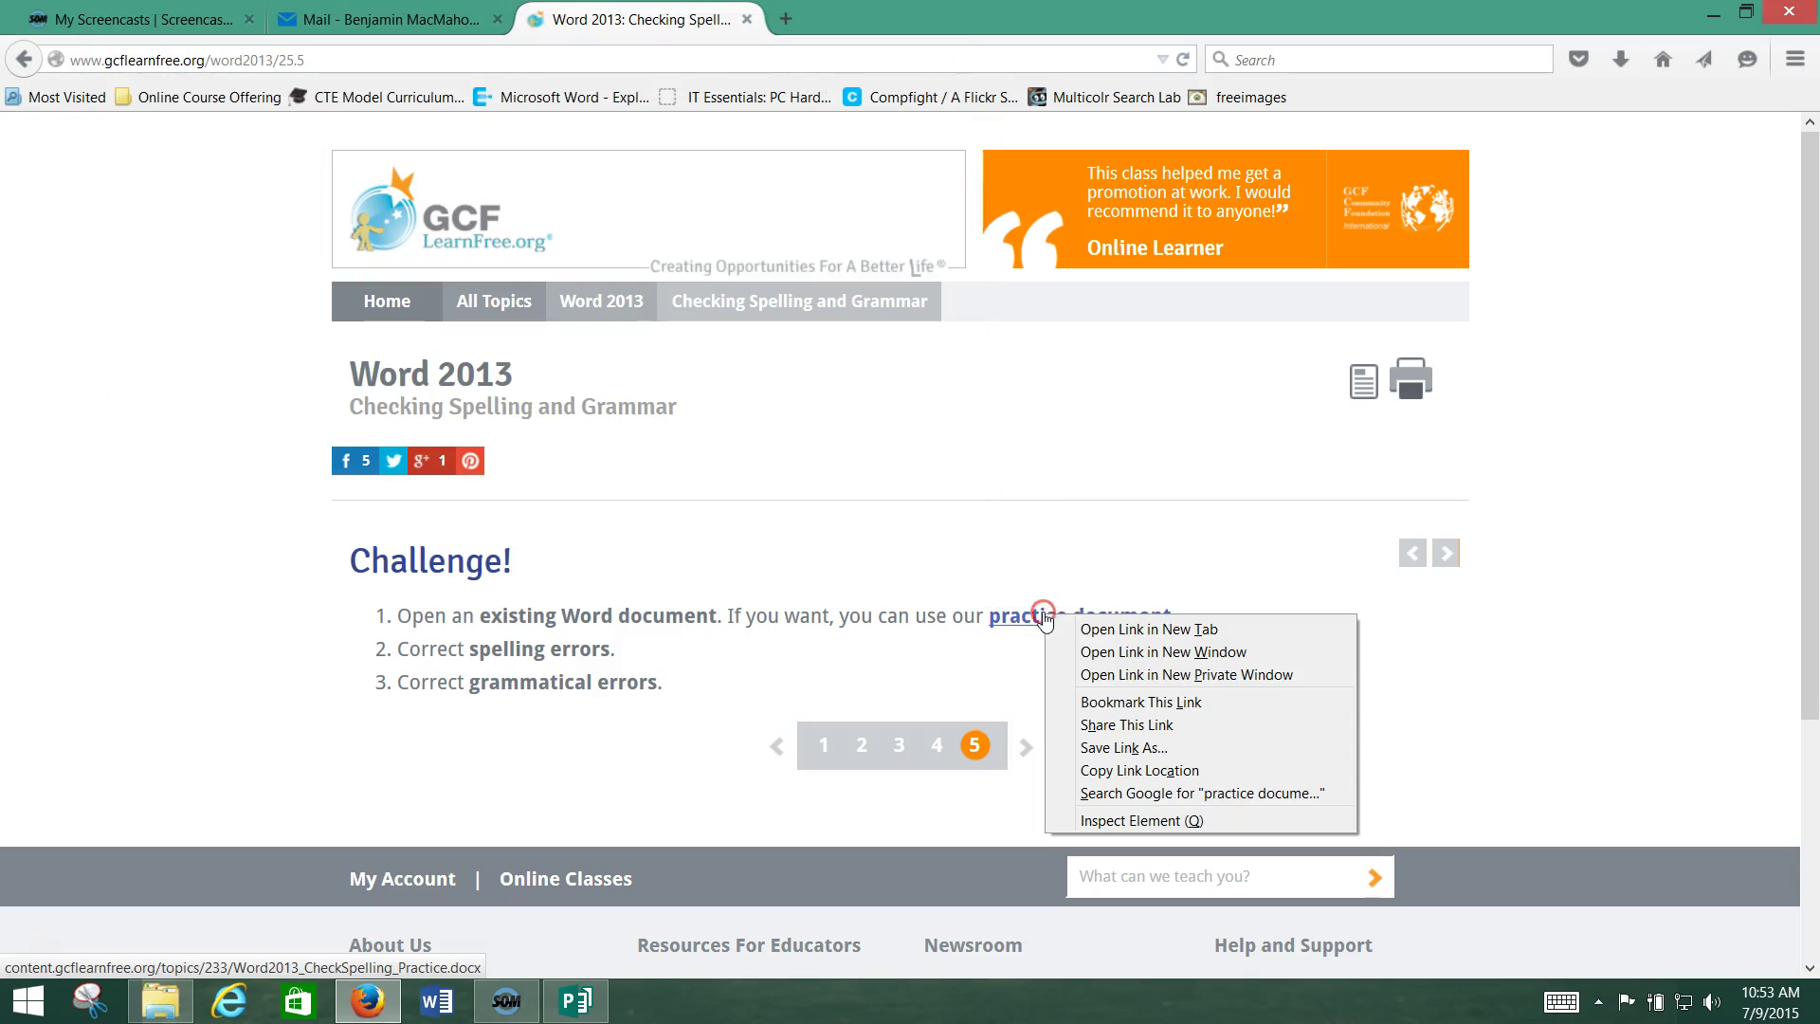
{"action": "left_click", "coordinate": [1153, 749]}
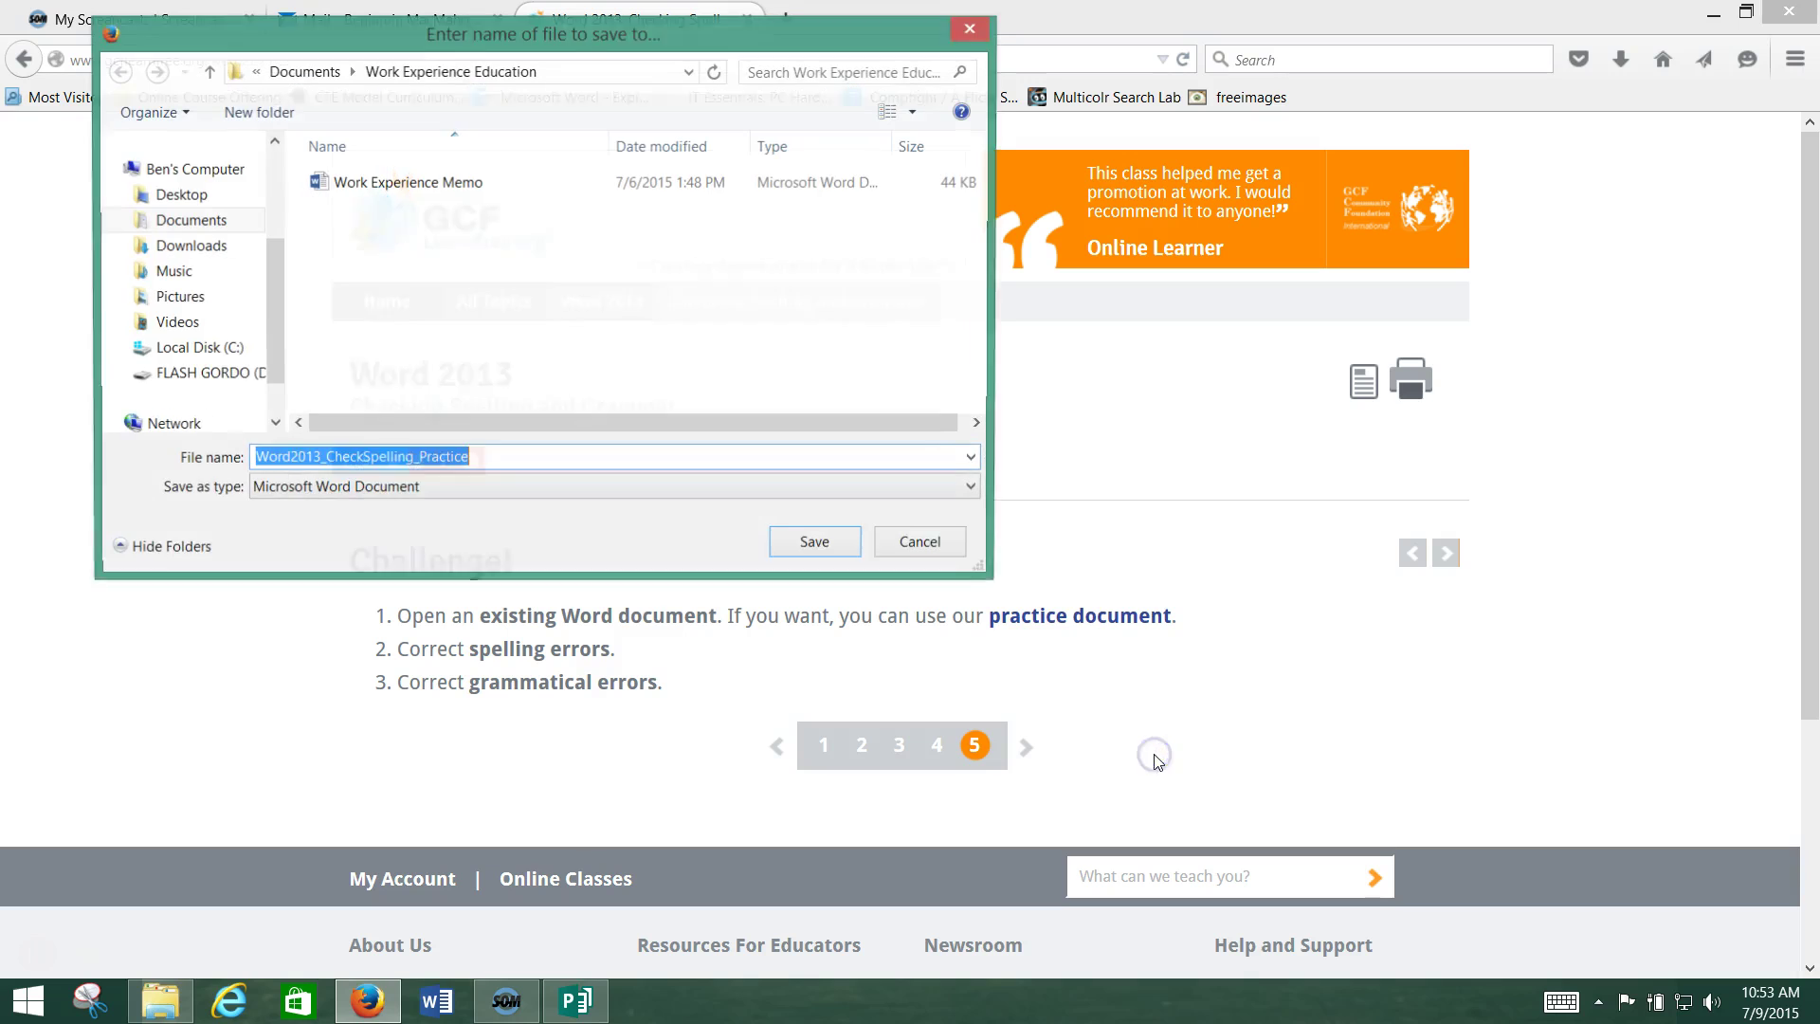
{"action": "left_click", "coordinate": [192, 379]}
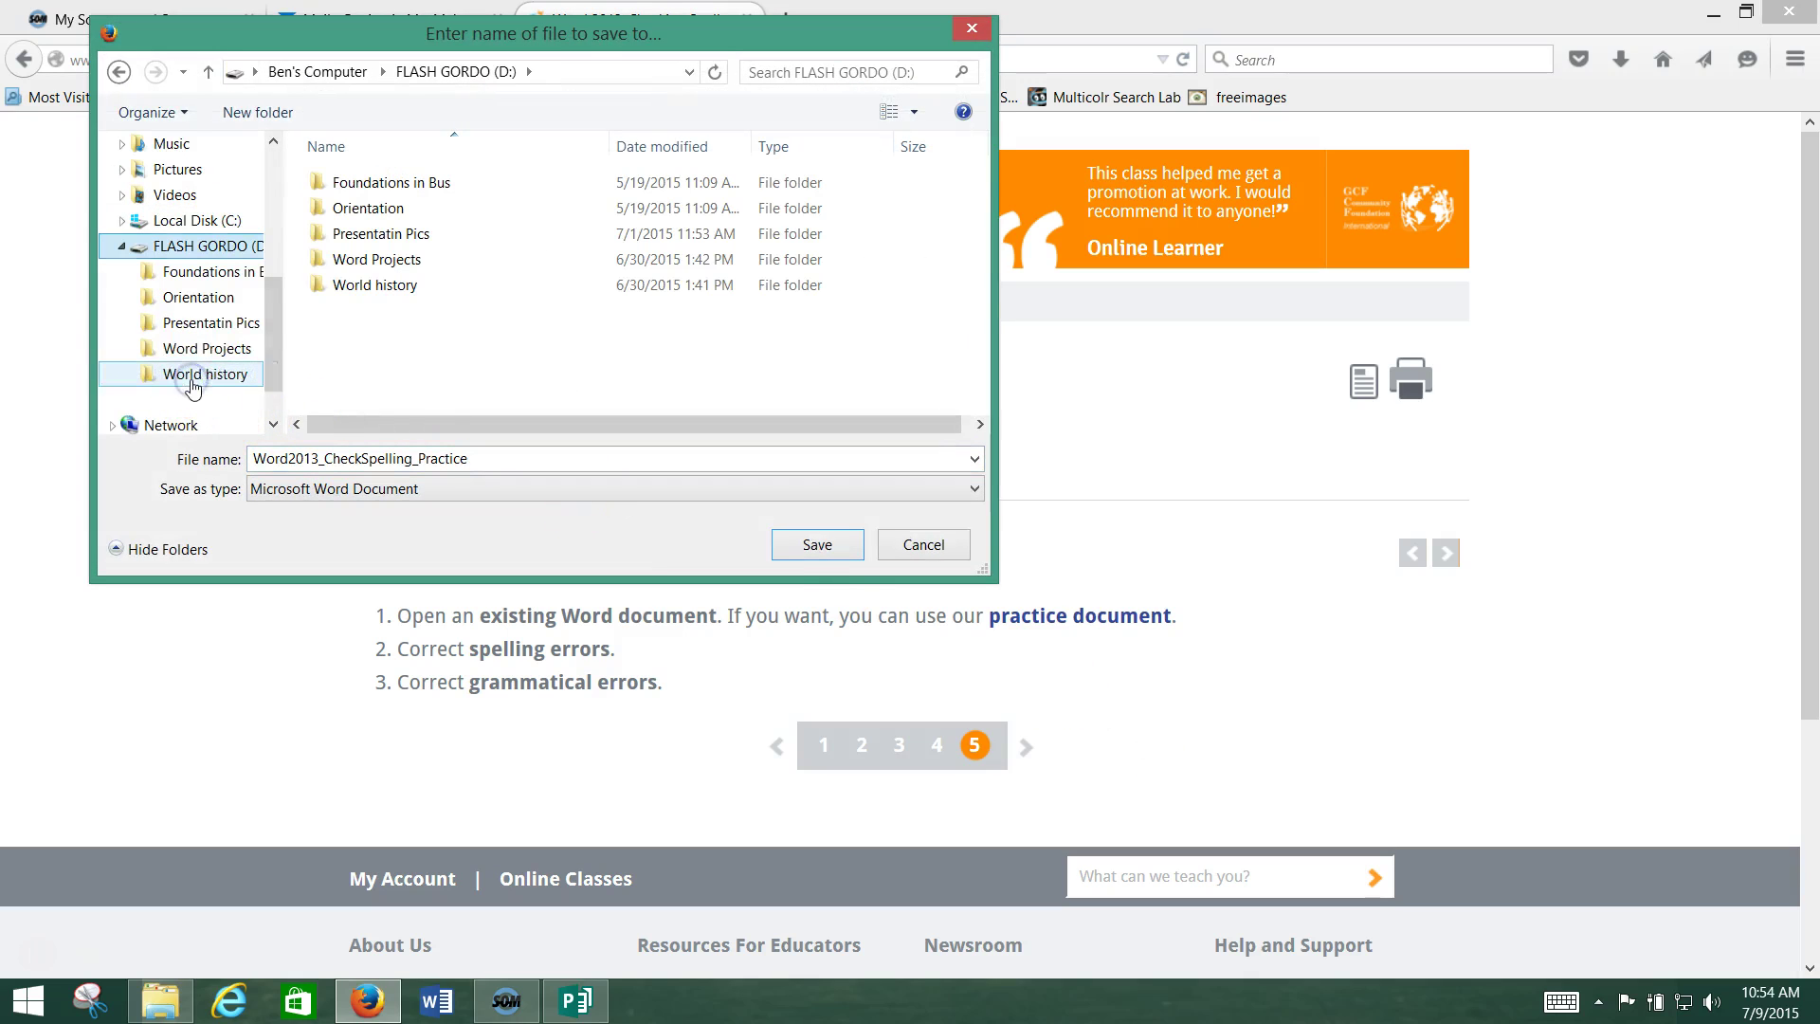
{"action": "left_click", "coordinate": [363, 261]}
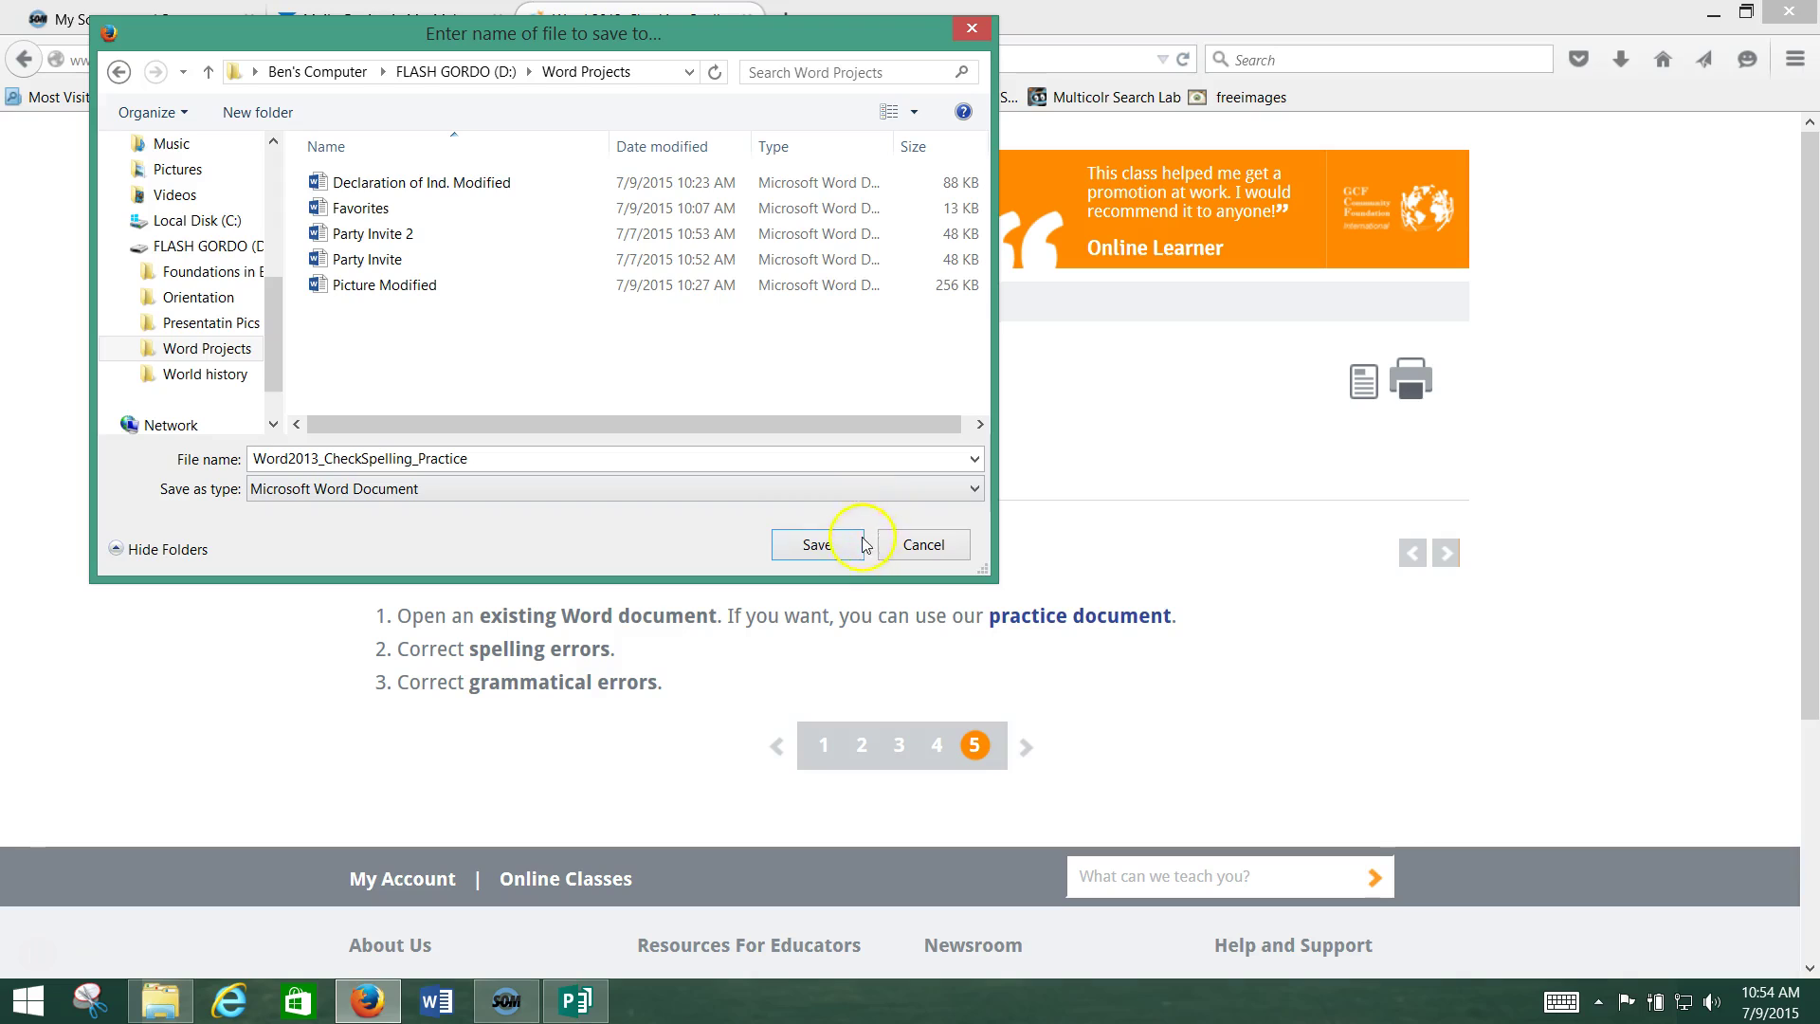
{"action": "left_click", "coordinate": [819, 546]}
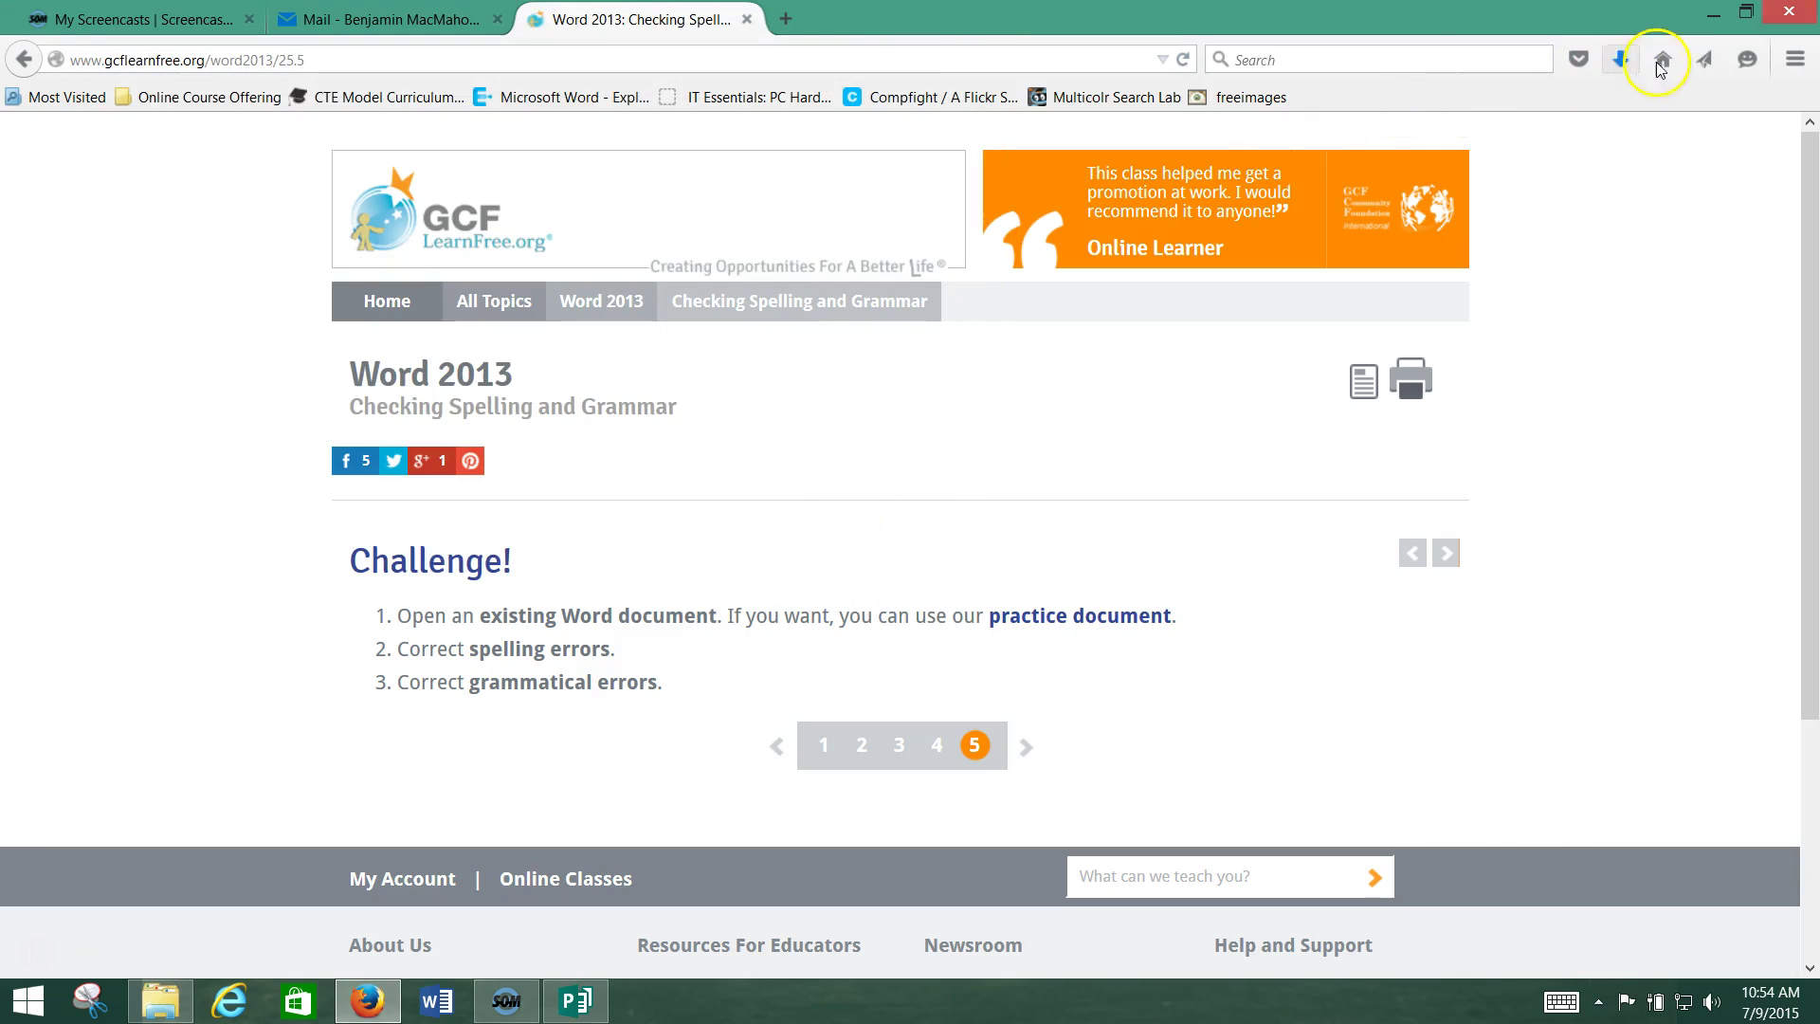
{"action": "left_click", "coordinate": [1617, 57]}
Open the downloaded practice cover letter in Word and look over its text.
{"action": "left_click", "coordinate": [1366, 128]}
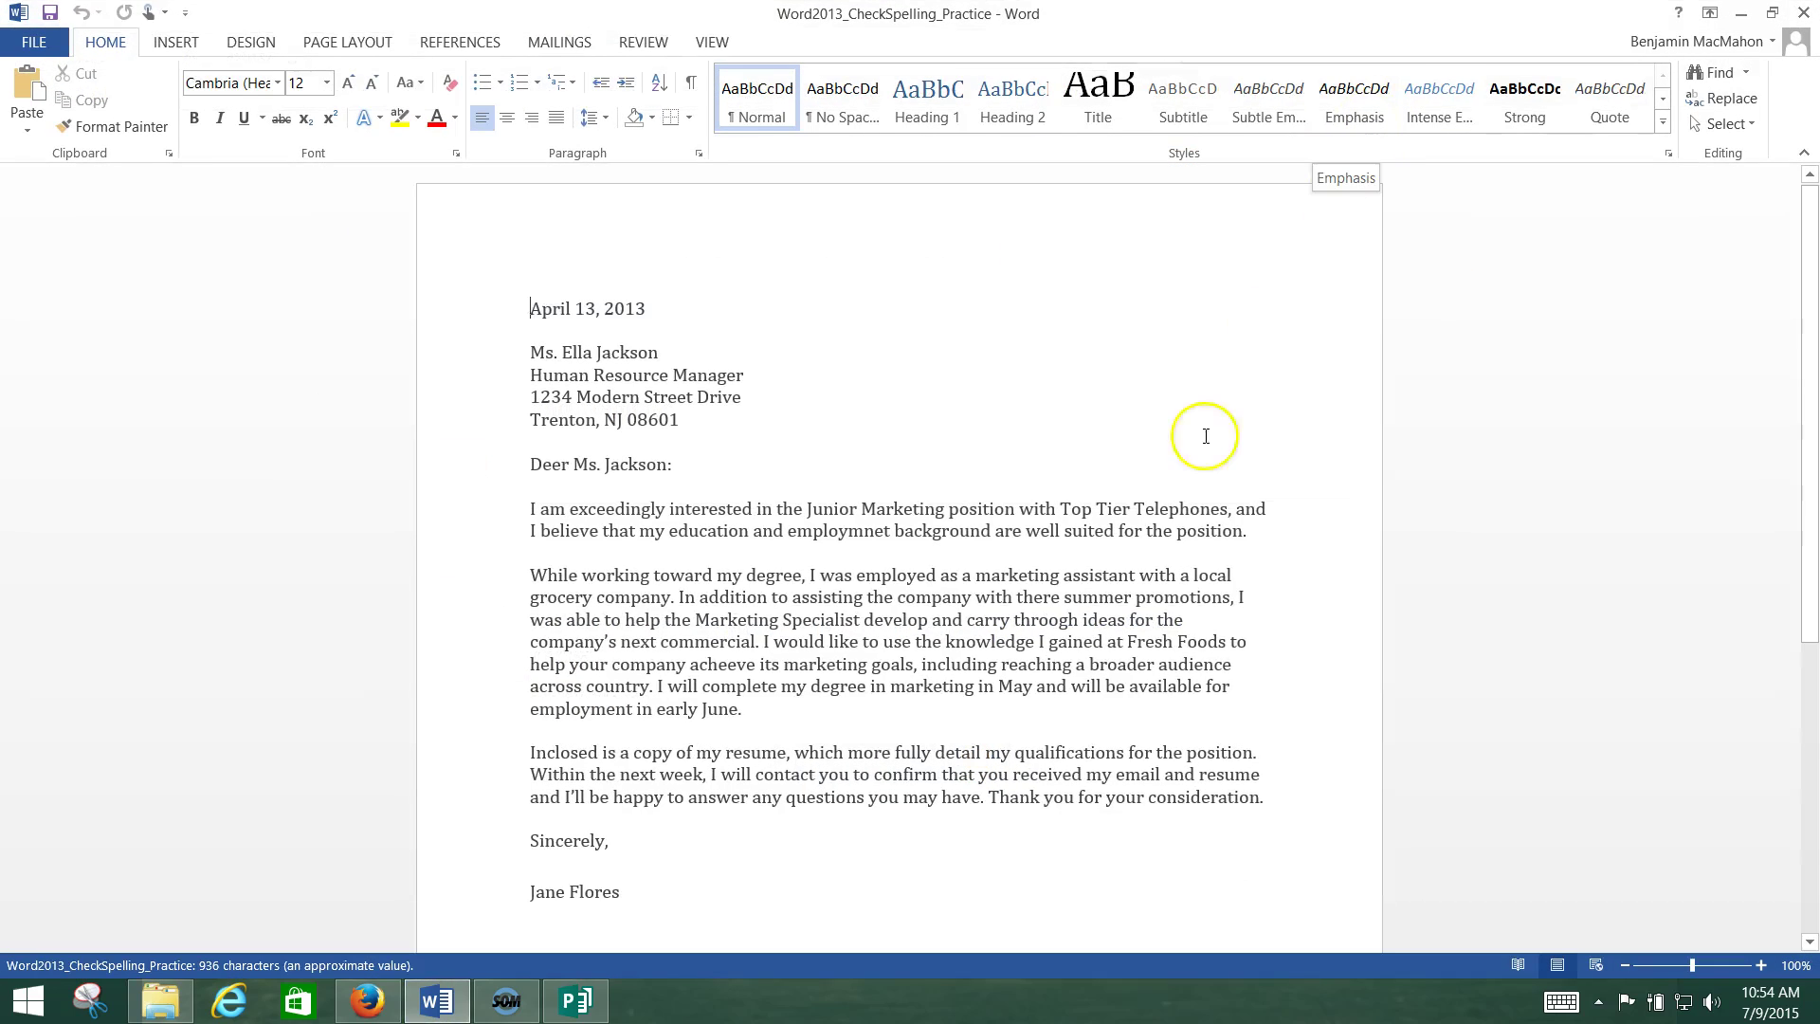
{"action": "left_click", "coordinate": [851, 508]}
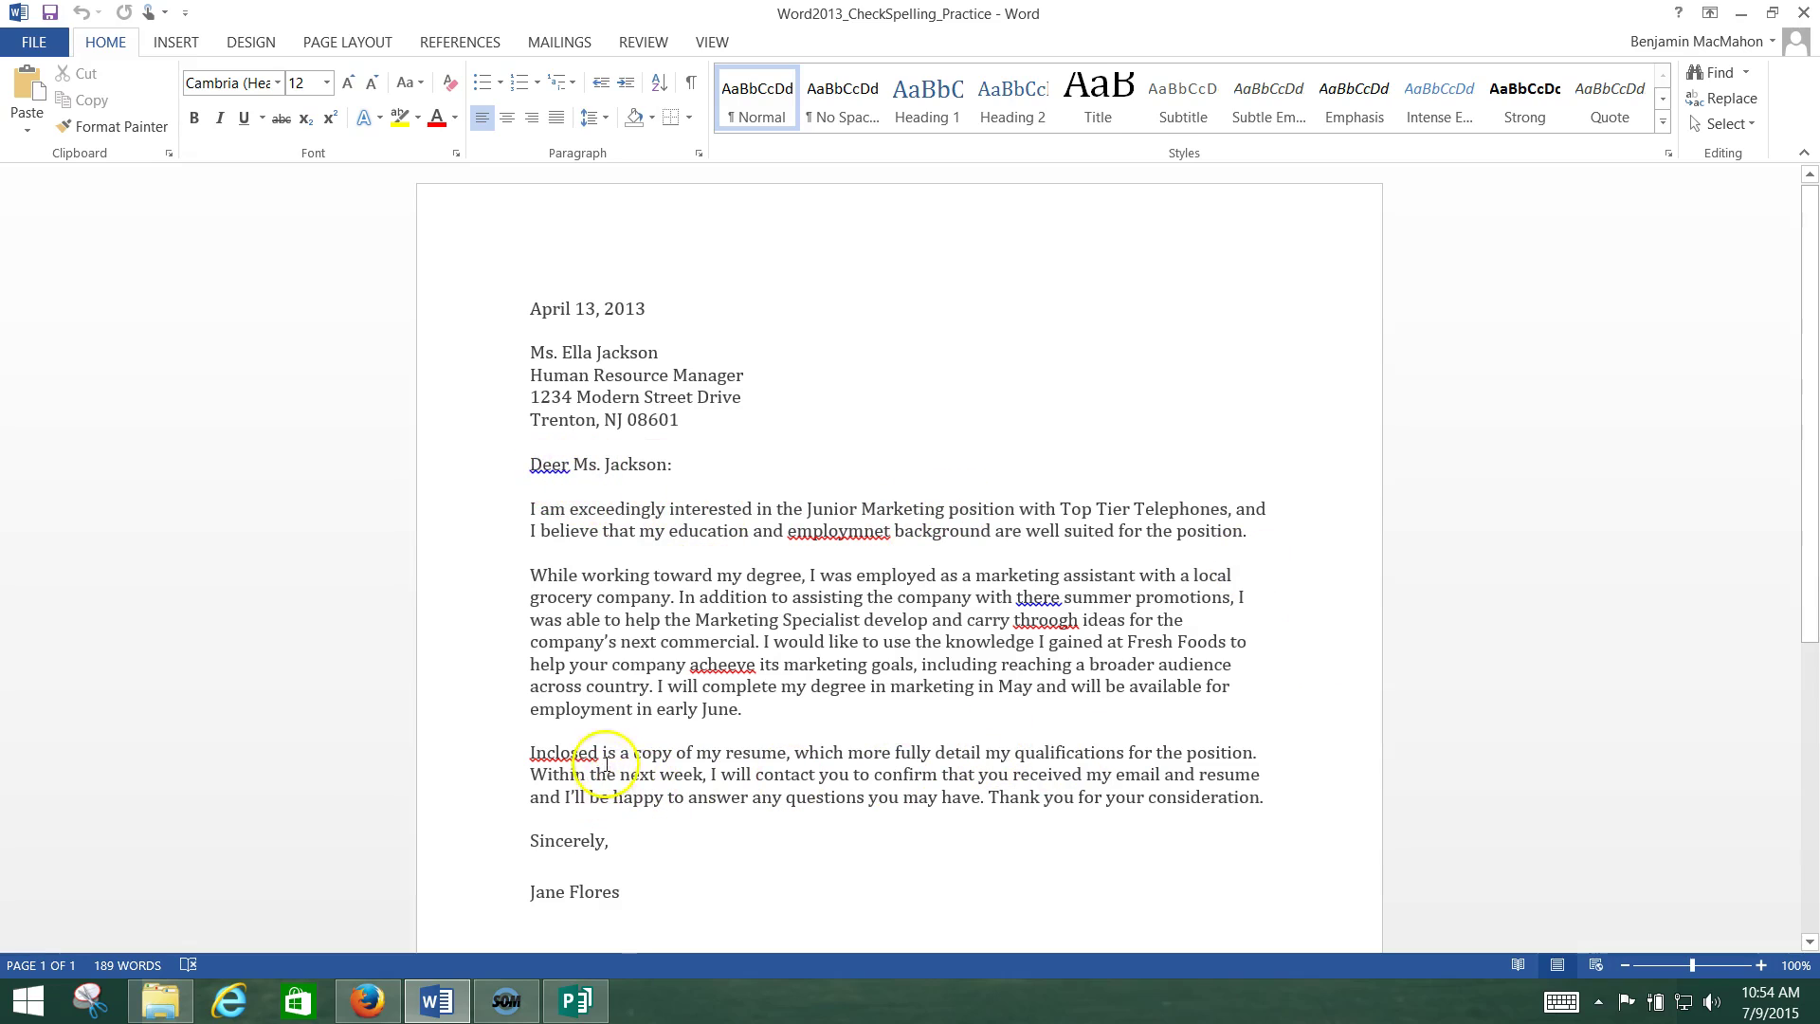
{"action": "scroll", "coordinate": [792, 711], "scroll_direction": "down", "scroll_amount": 3}
{"action": "scroll", "coordinate": [802, 698], "scroll_direction": "up", "scroll_amount": 3}
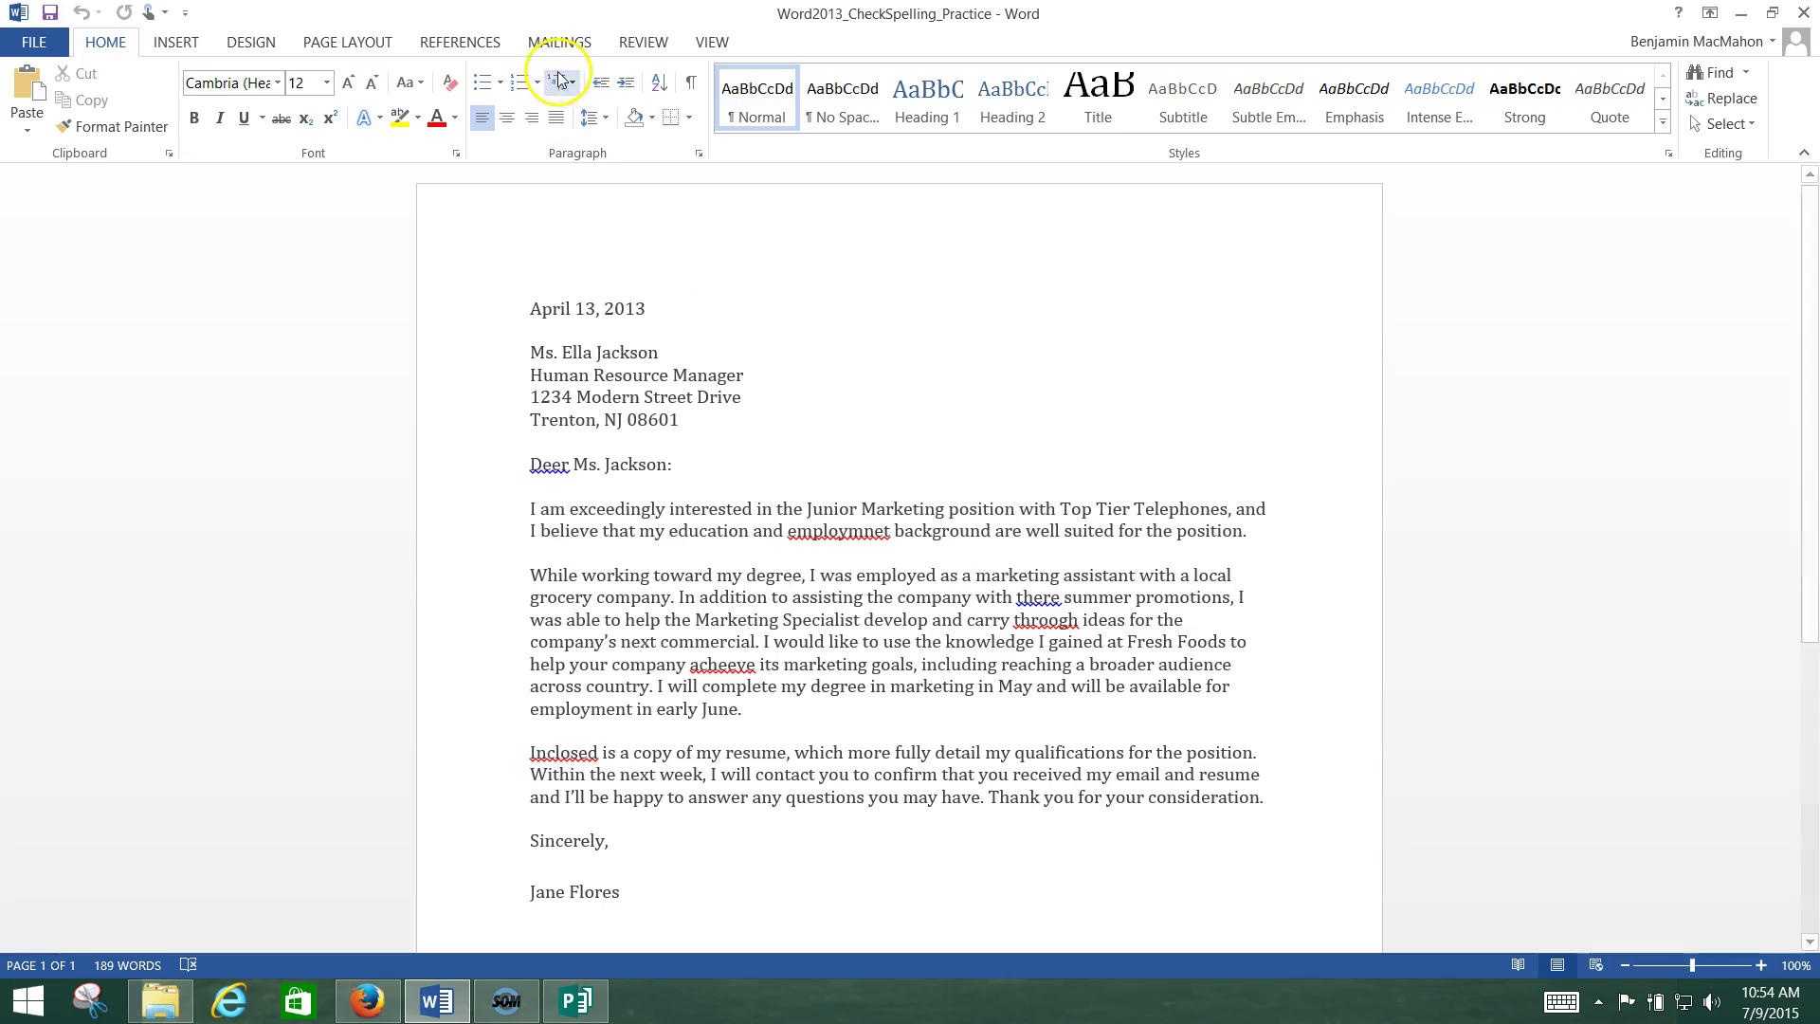
Look at the REVIEW tab and FILE view, then return to the letter on HOME.
{"action": "left_click", "coordinate": [646, 40]}
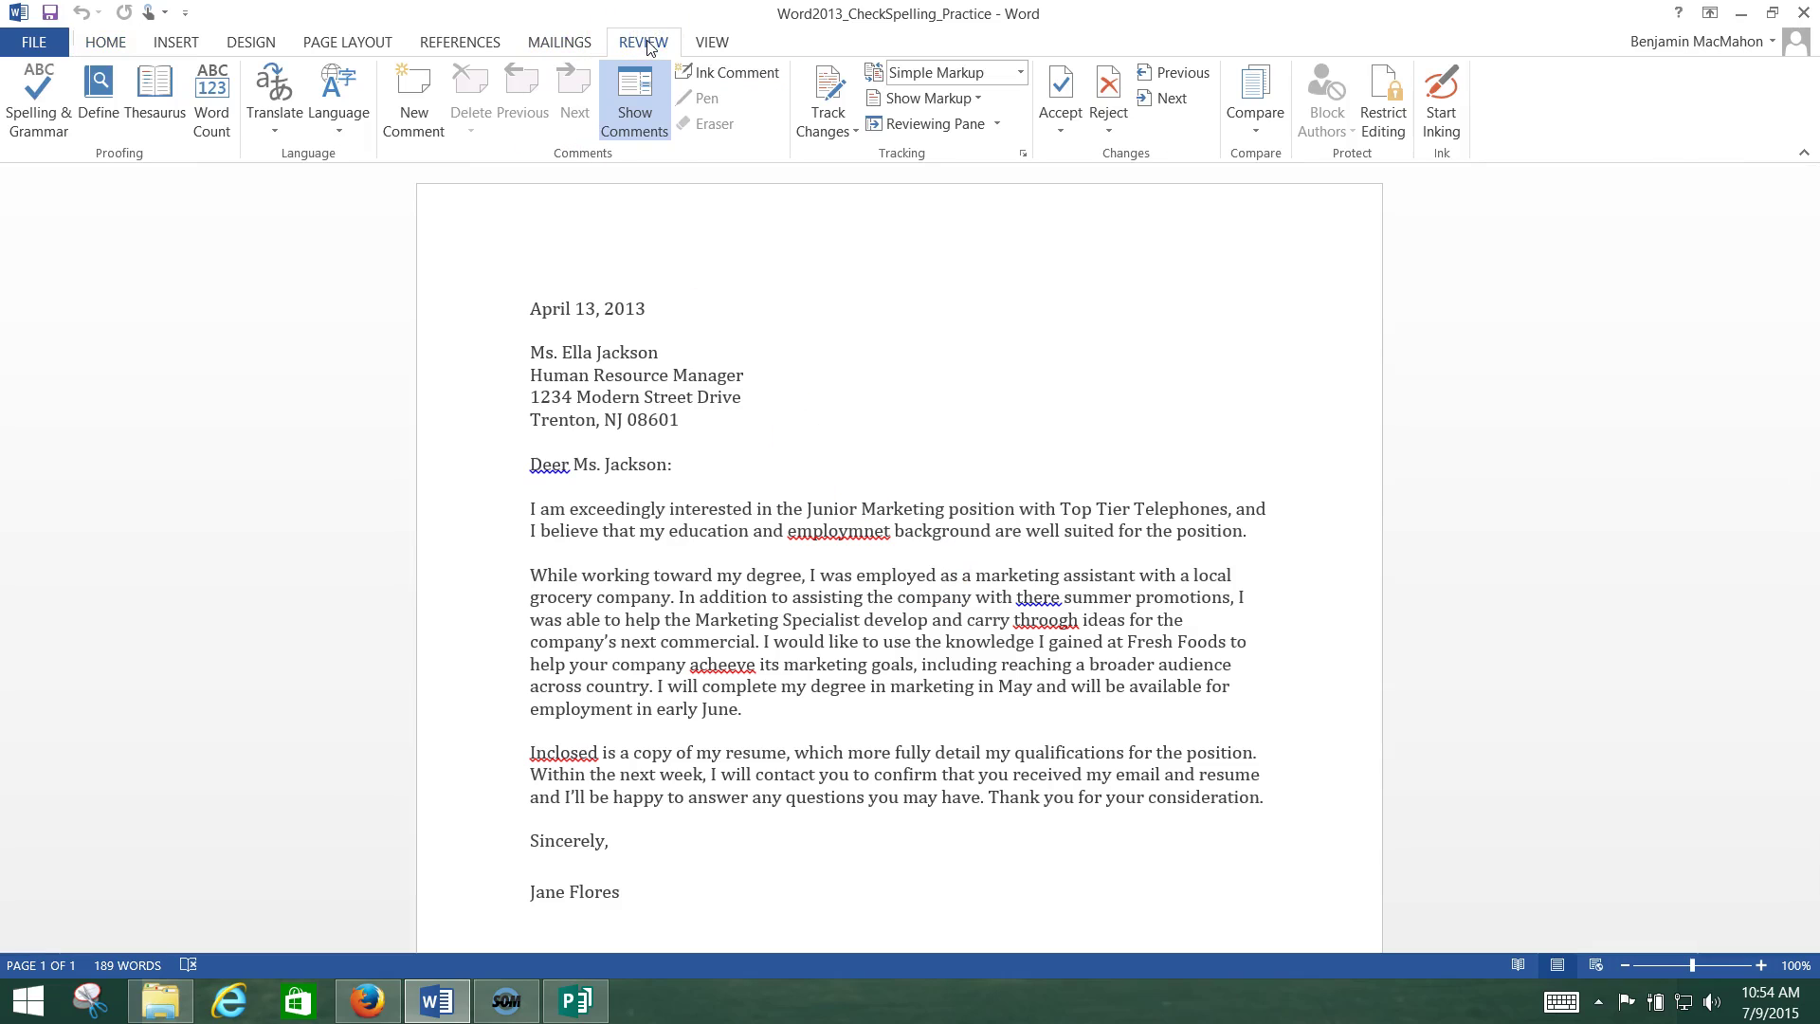
{"action": "left_click", "coordinate": [167, 113]}
{"action": "left_click", "coordinate": [1073, 358]}
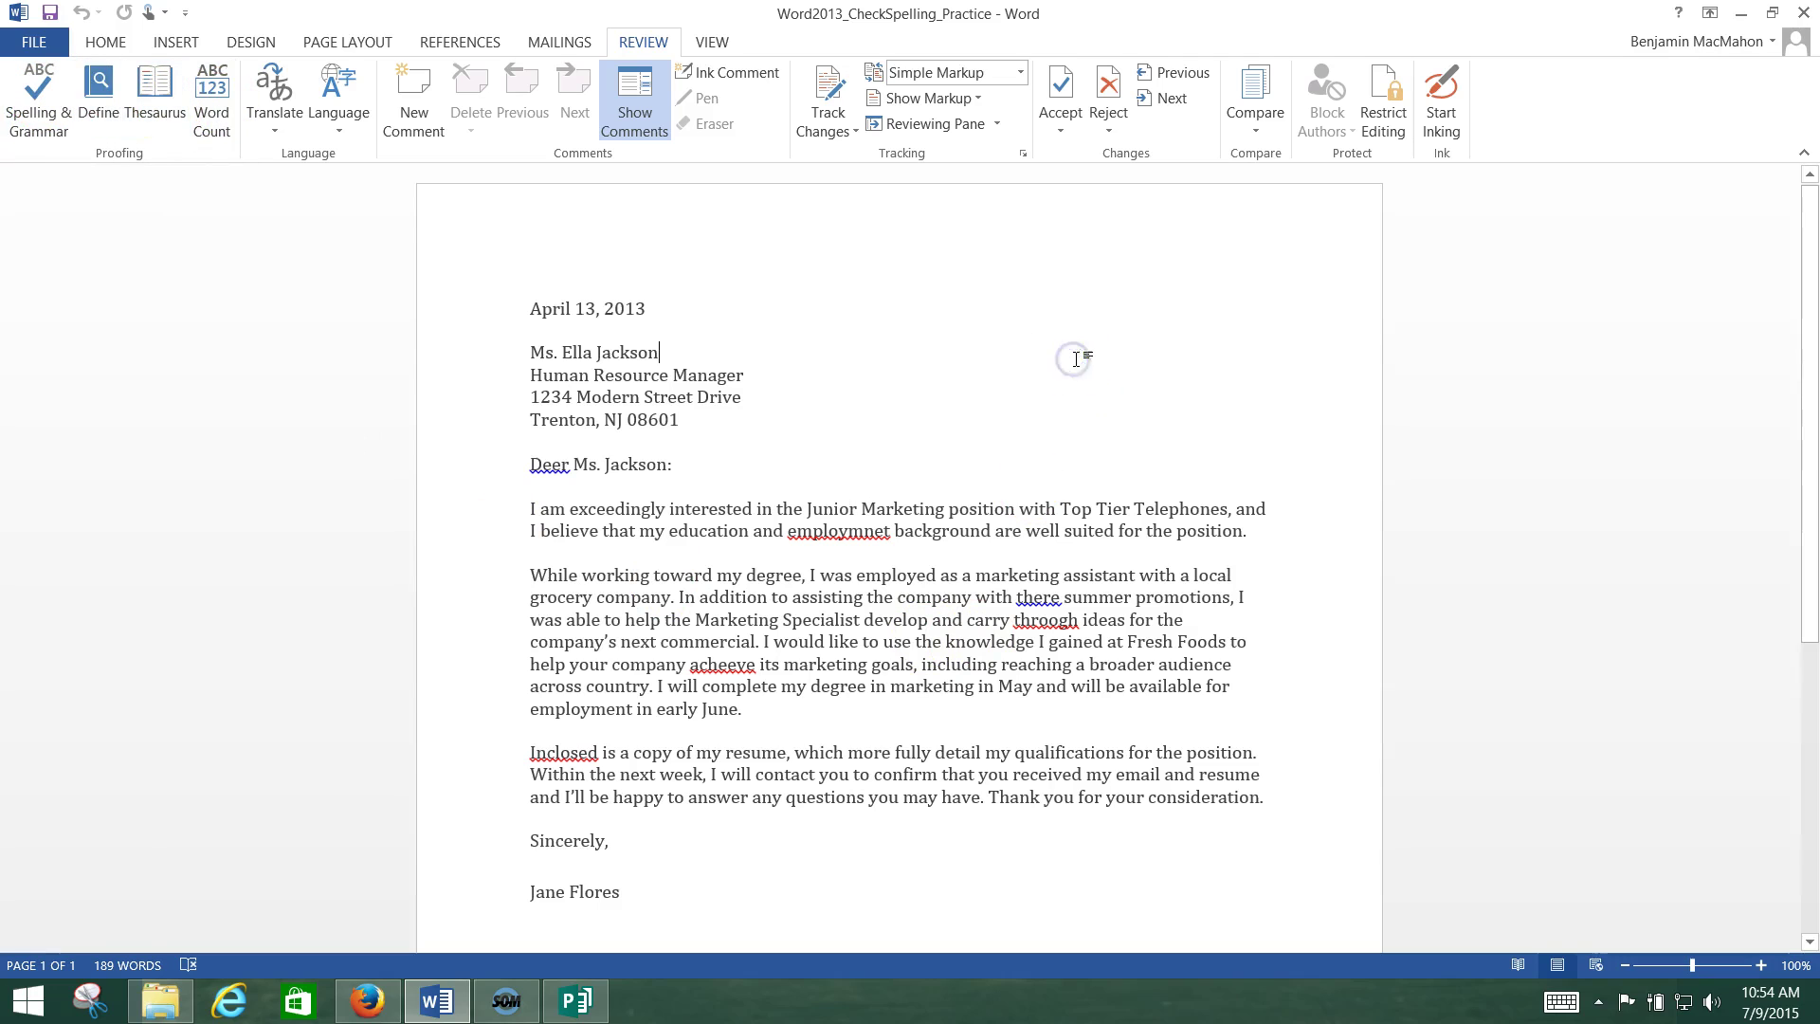
{"action": "left_click", "coordinate": [105, 42]}
{"action": "left_click", "coordinate": [38, 42]}
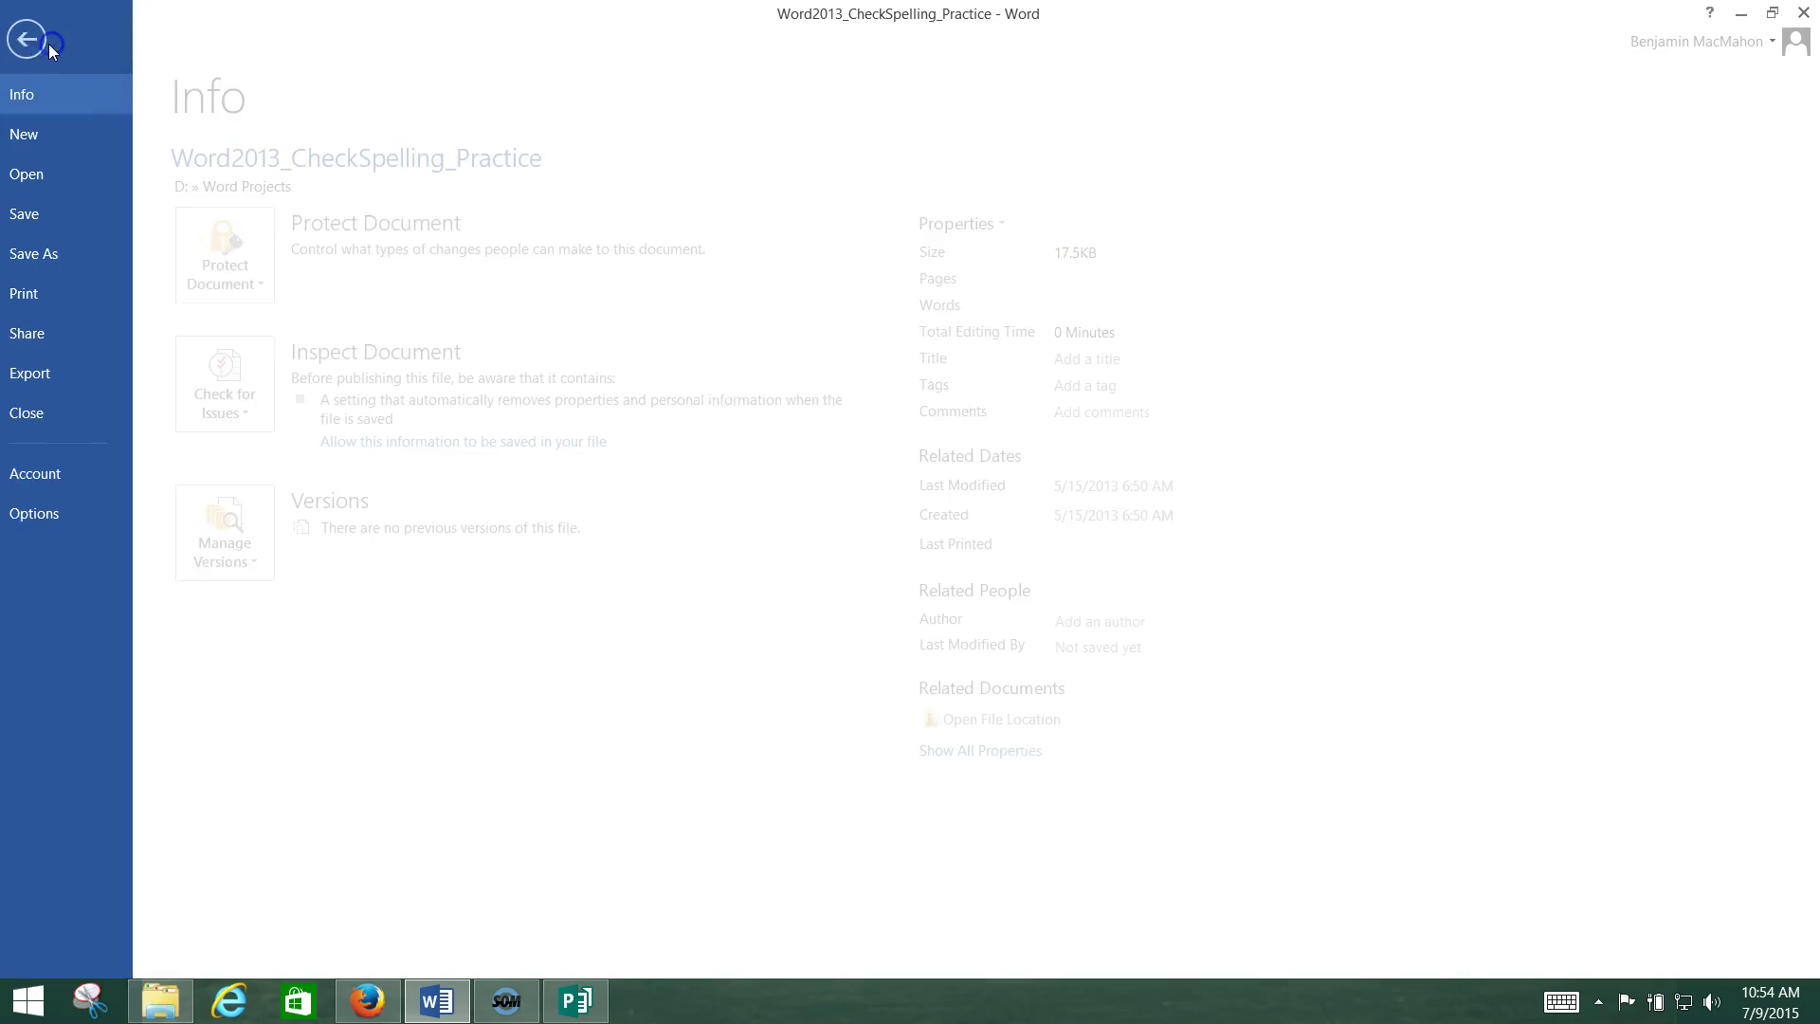
{"action": "left_click", "coordinate": [43, 42]}
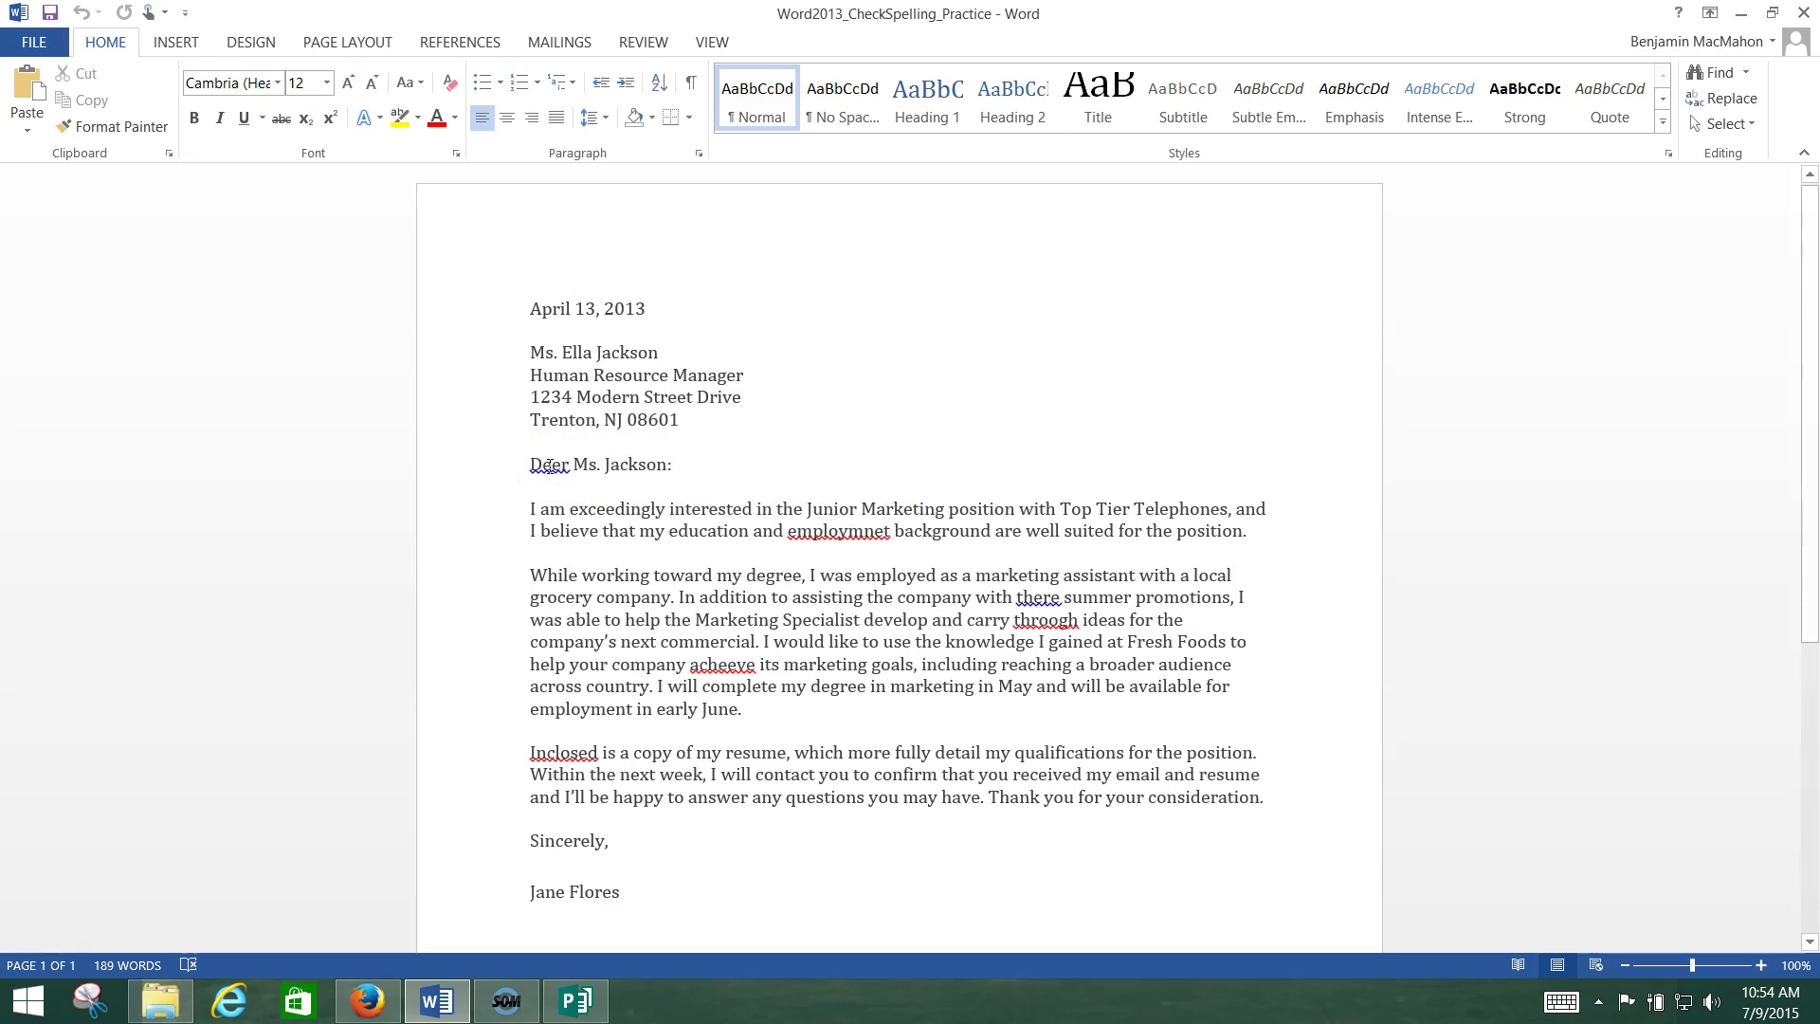
Correct Deer to Dear, employmnet to employment, and there to their.
{"action": "right_click", "coordinate": [549, 468]}
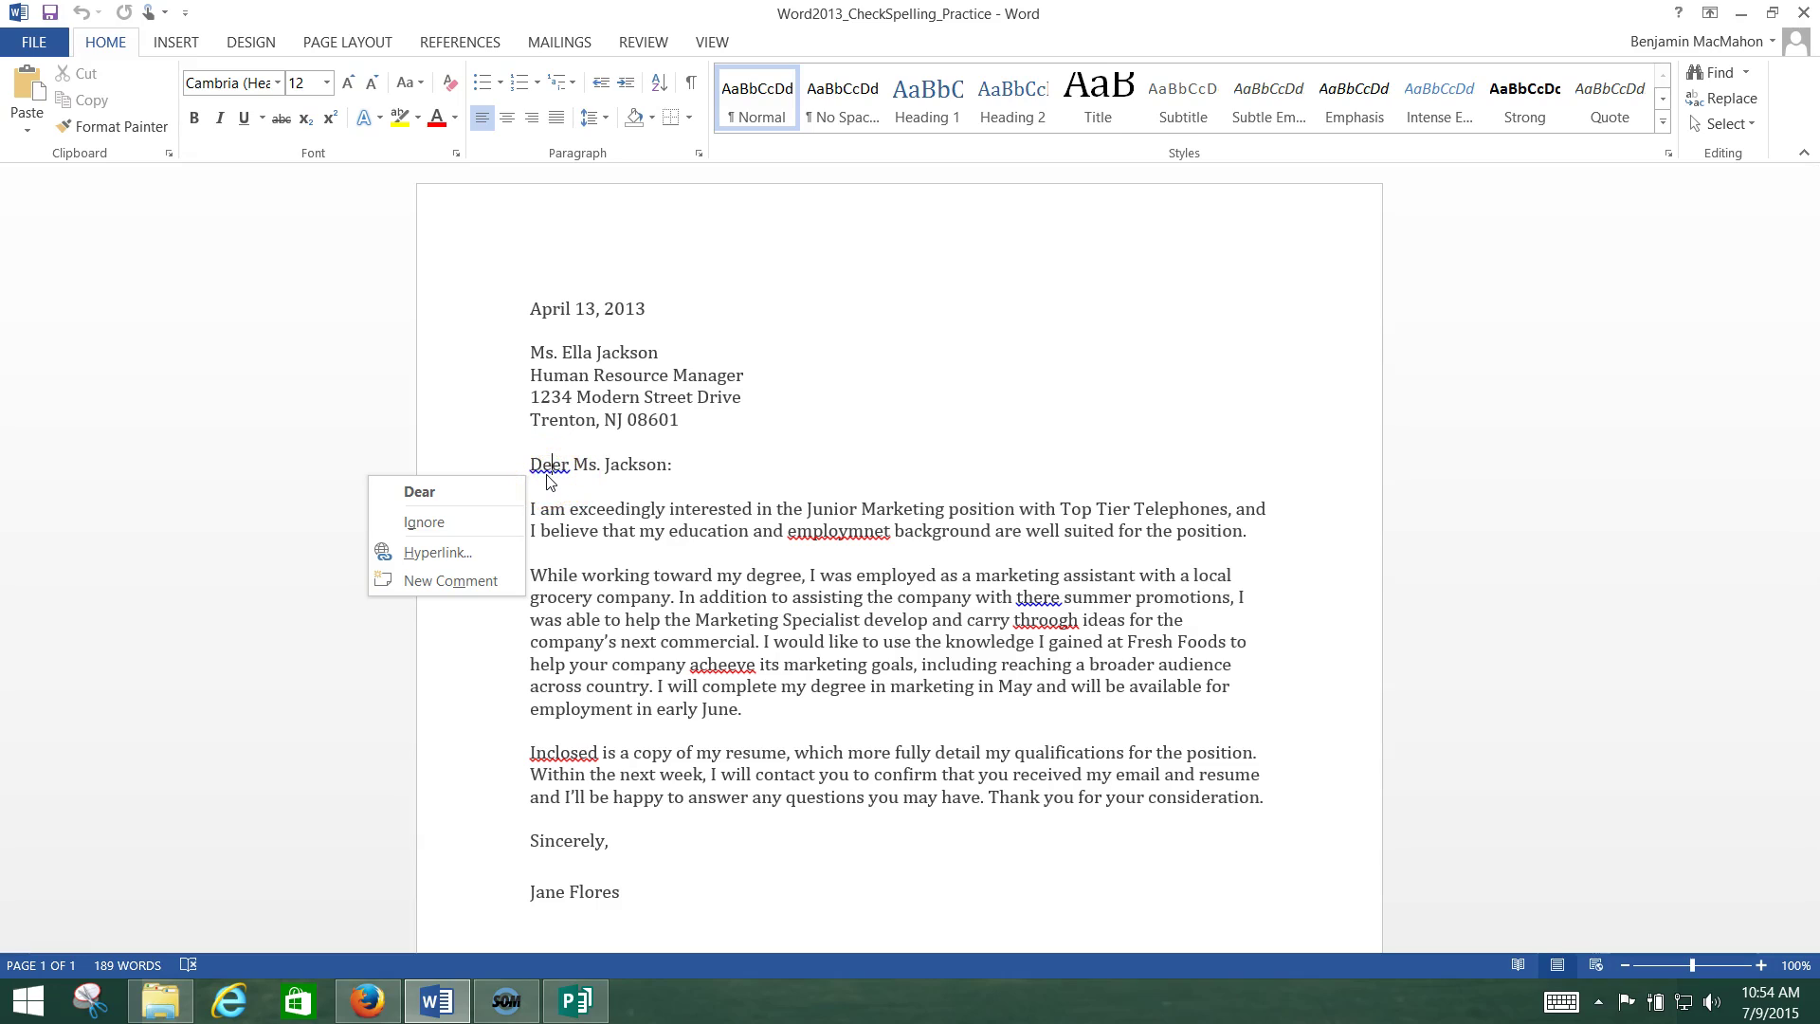
{"action": "left_click", "coordinate": [442, 492]}
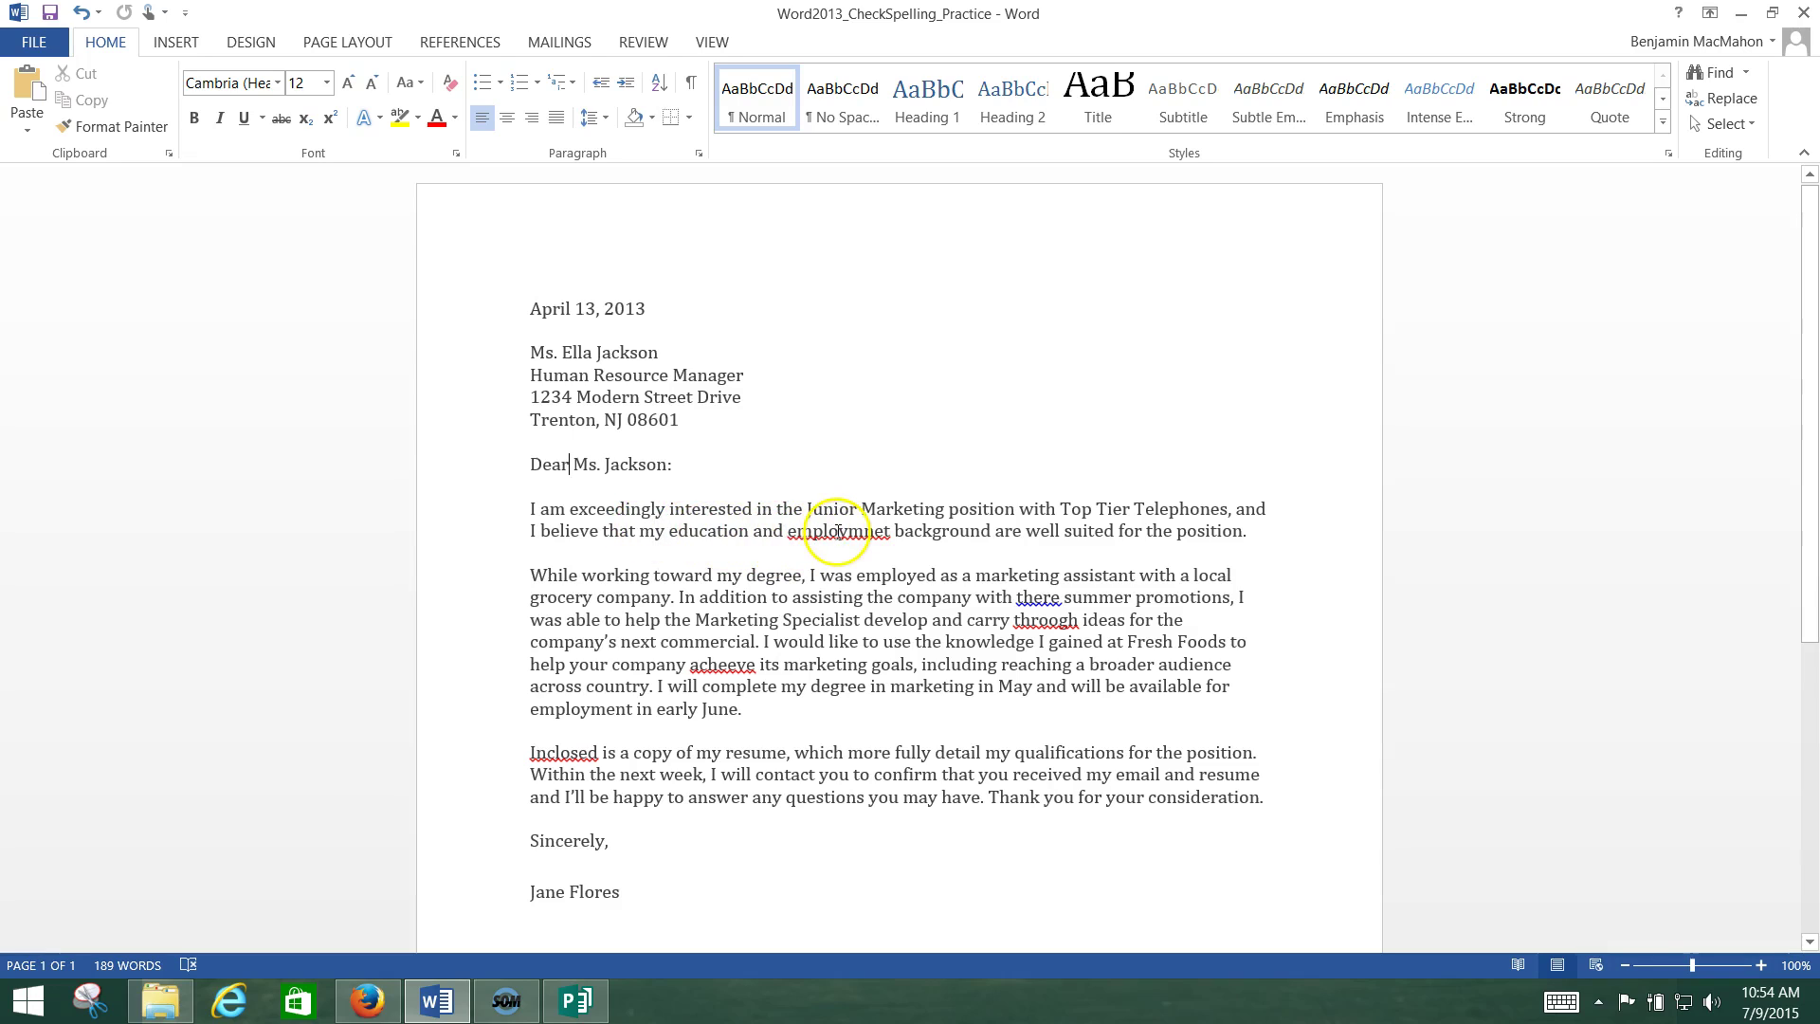
{"action": "right_click", "coordinate": [838, 533]}
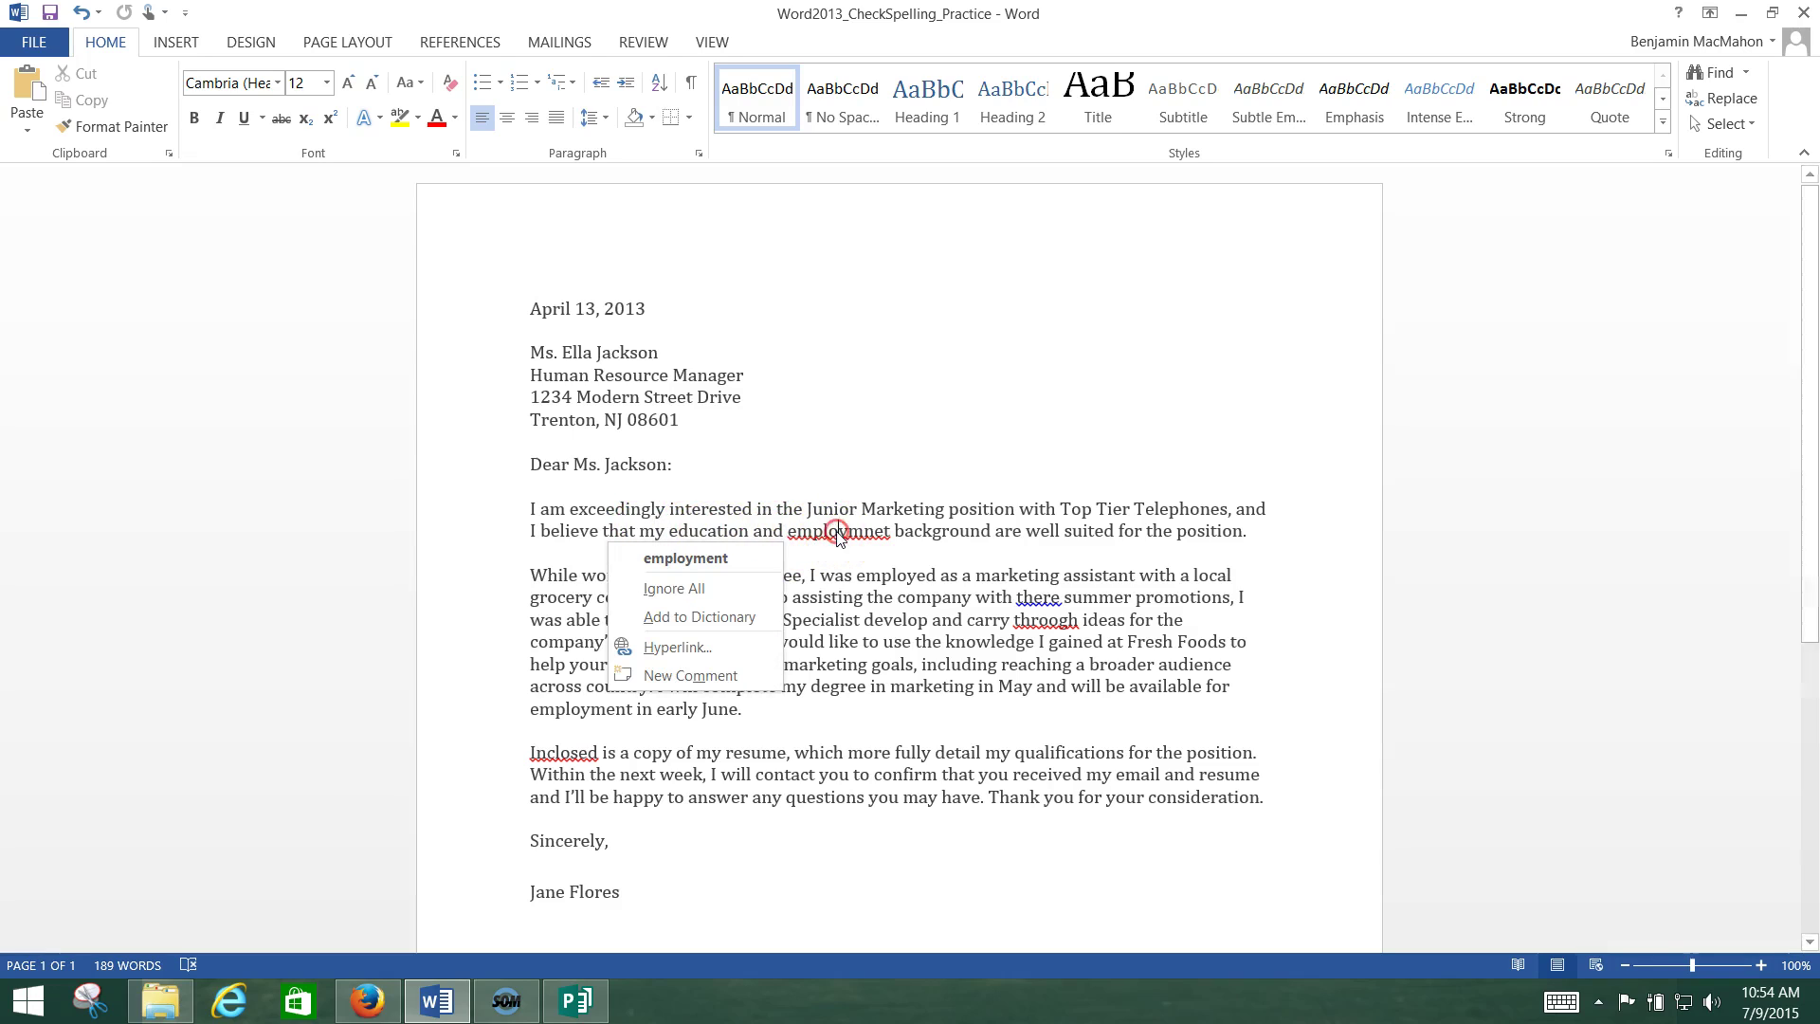
{"action": "left_click", "coordinate": [677, 558]}
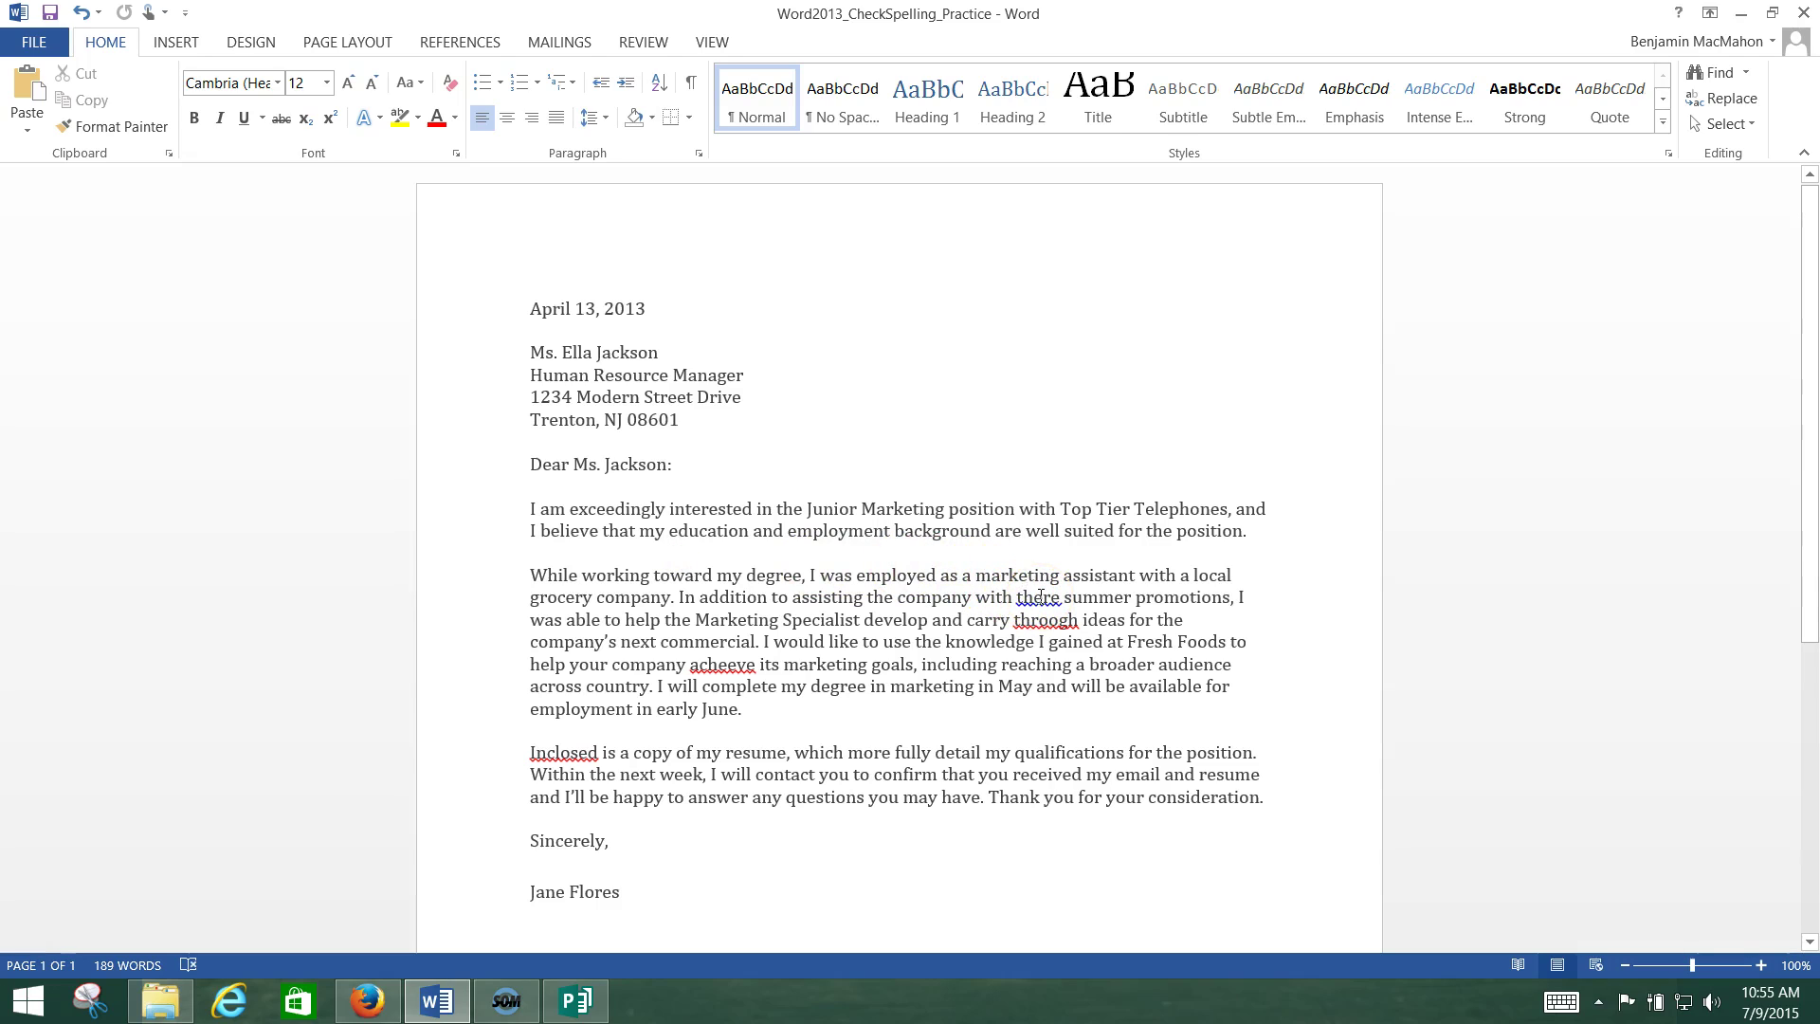
{"action": "right_click", "coordinate": [1040, 595]}
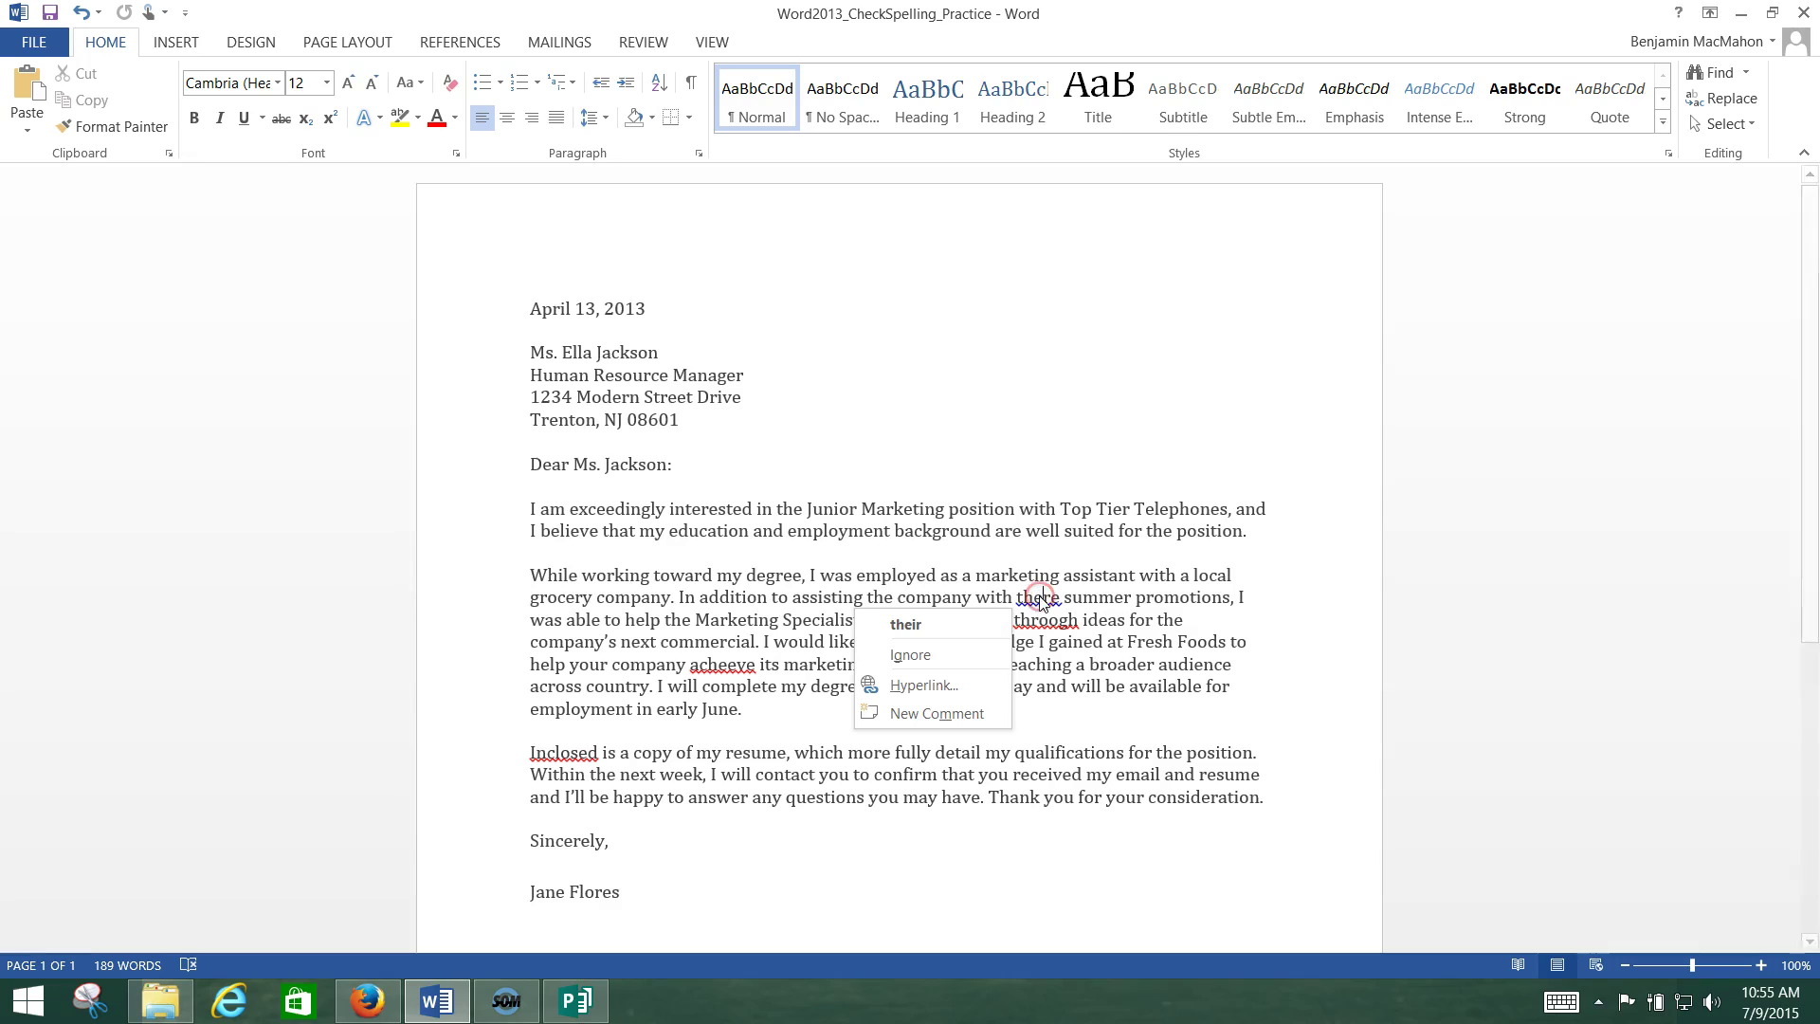
{"action": "left_click", "coordinate": [938, 622]}
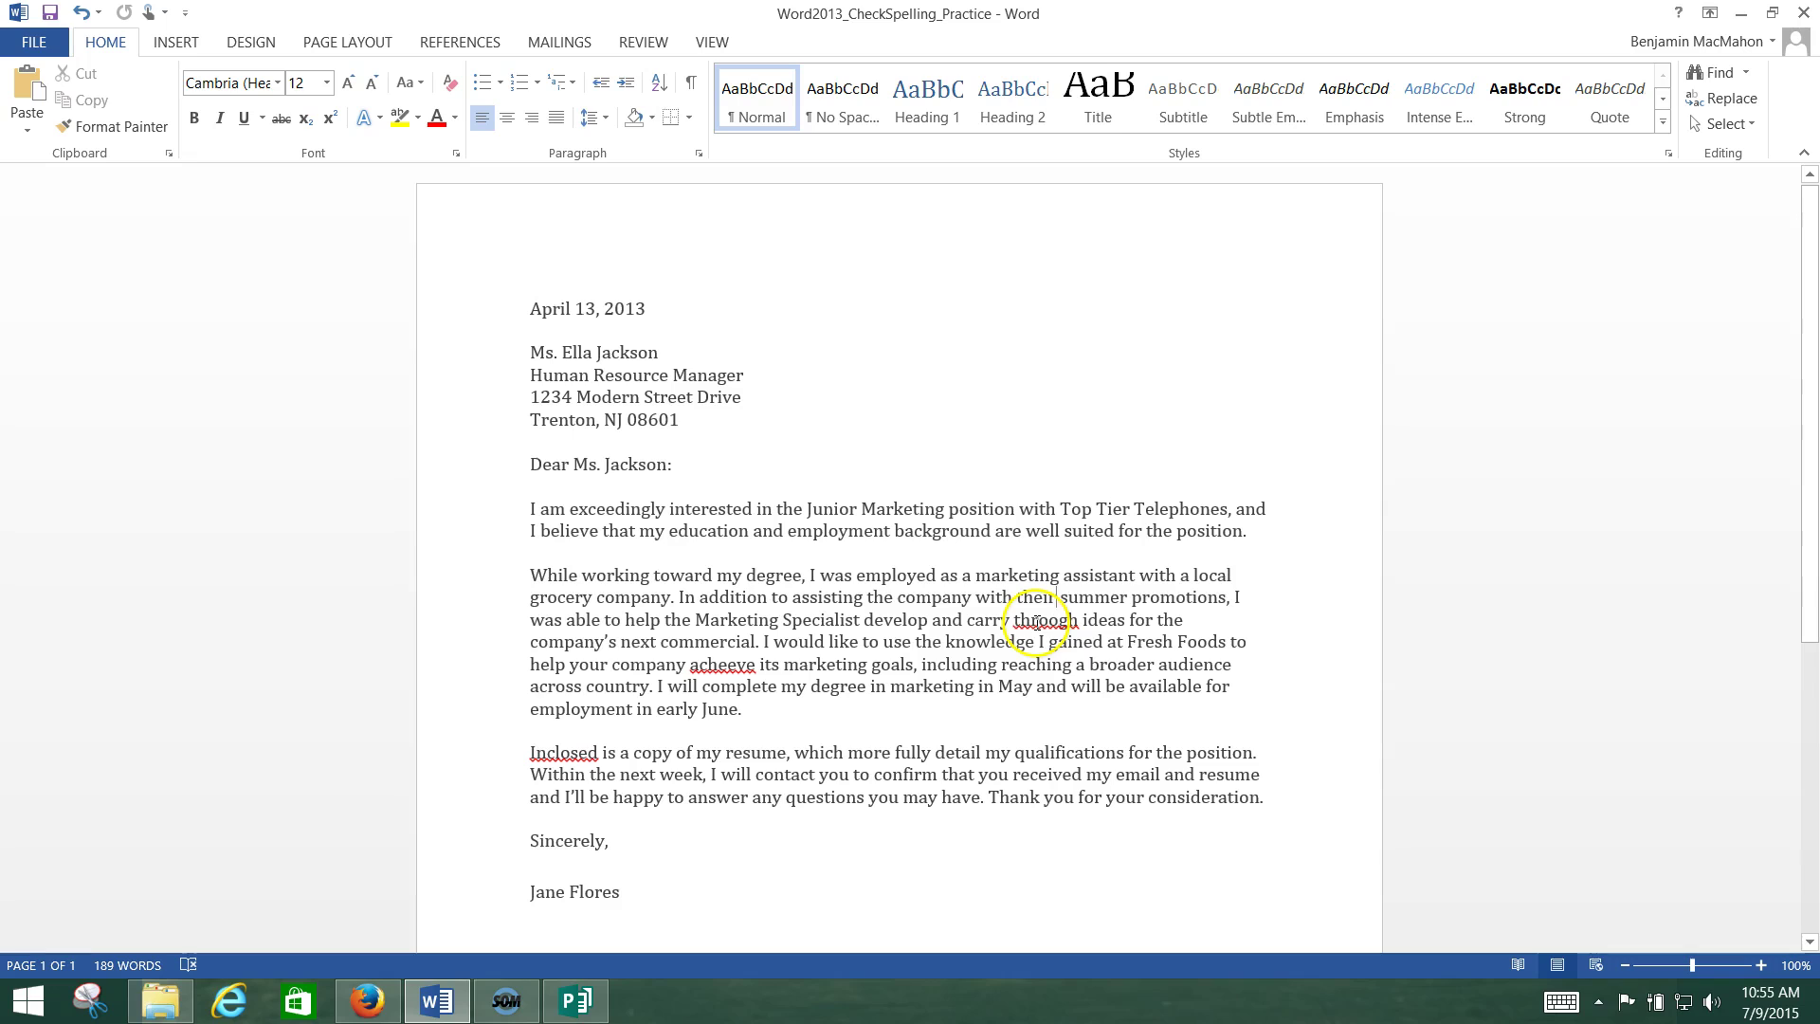
Correct throogh to through, acheeve to achieve, and Inclosed to Enclosed, then review the letter.
{"action": "right_click", "coordinate": [1052, 621]}
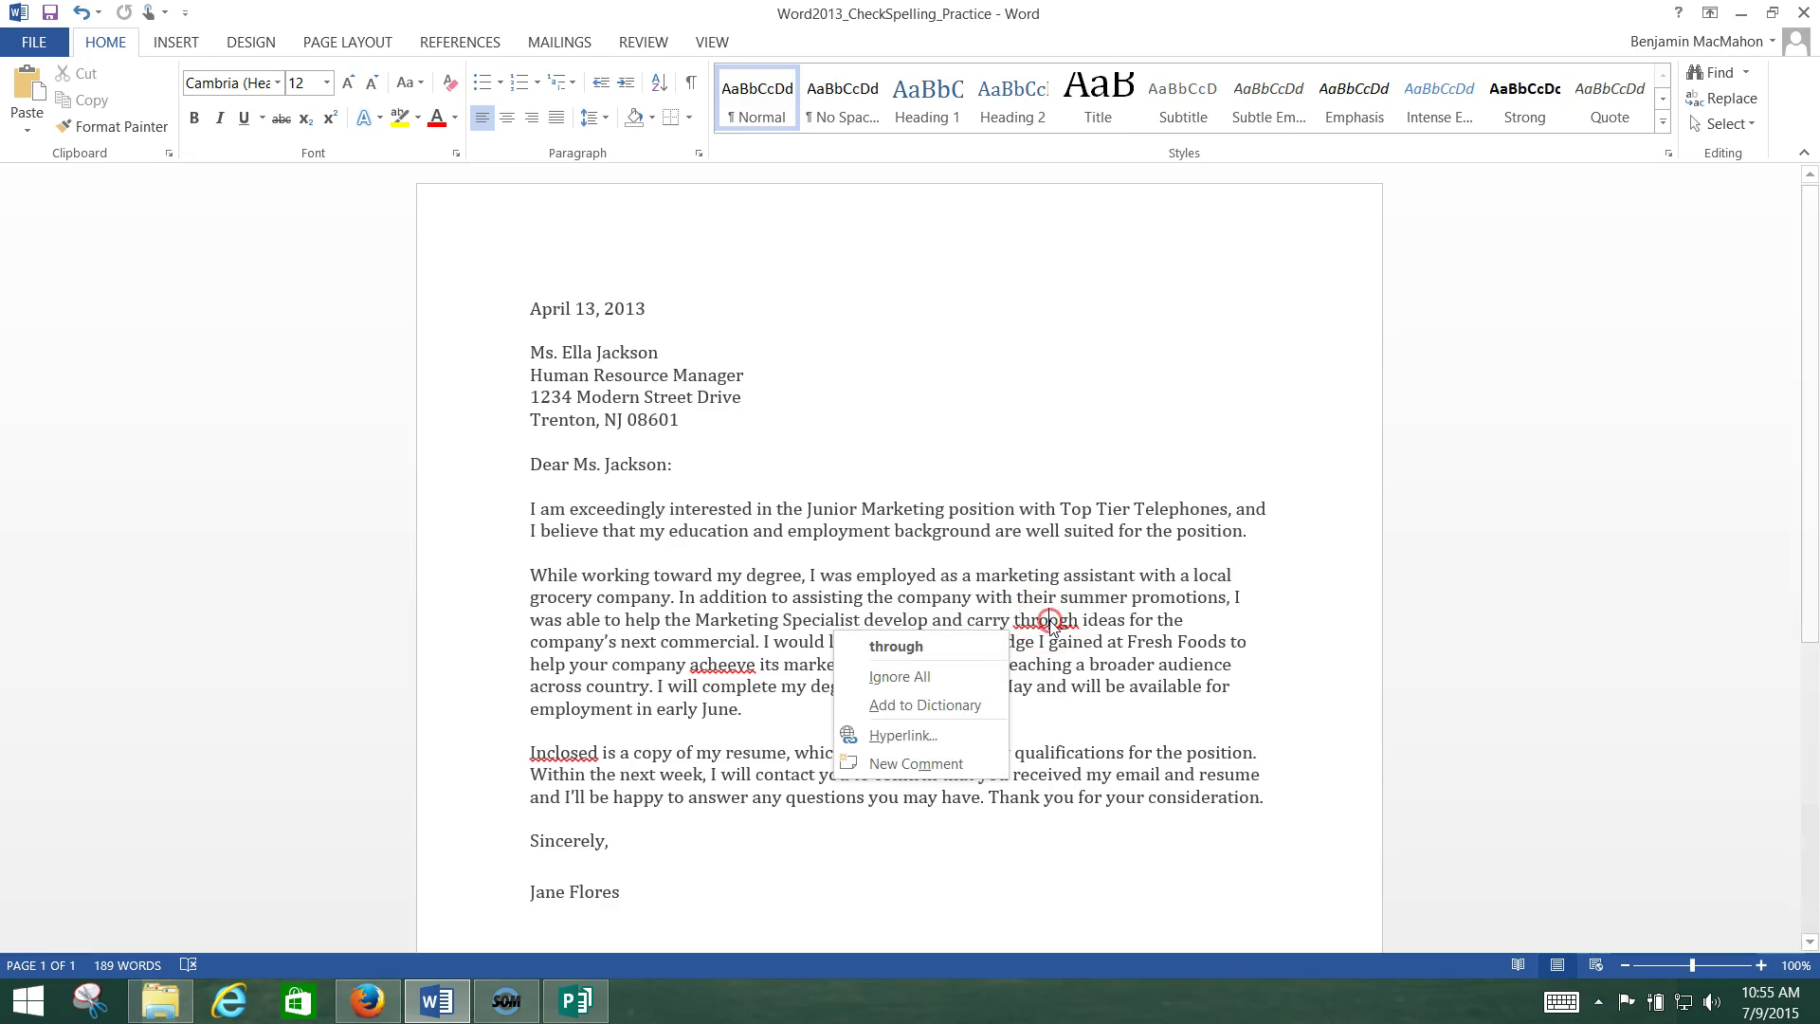
{"action": "left_click", "coordinate": [954, 645]}
{"action": "right_click", "coordinate": [709, 667]}
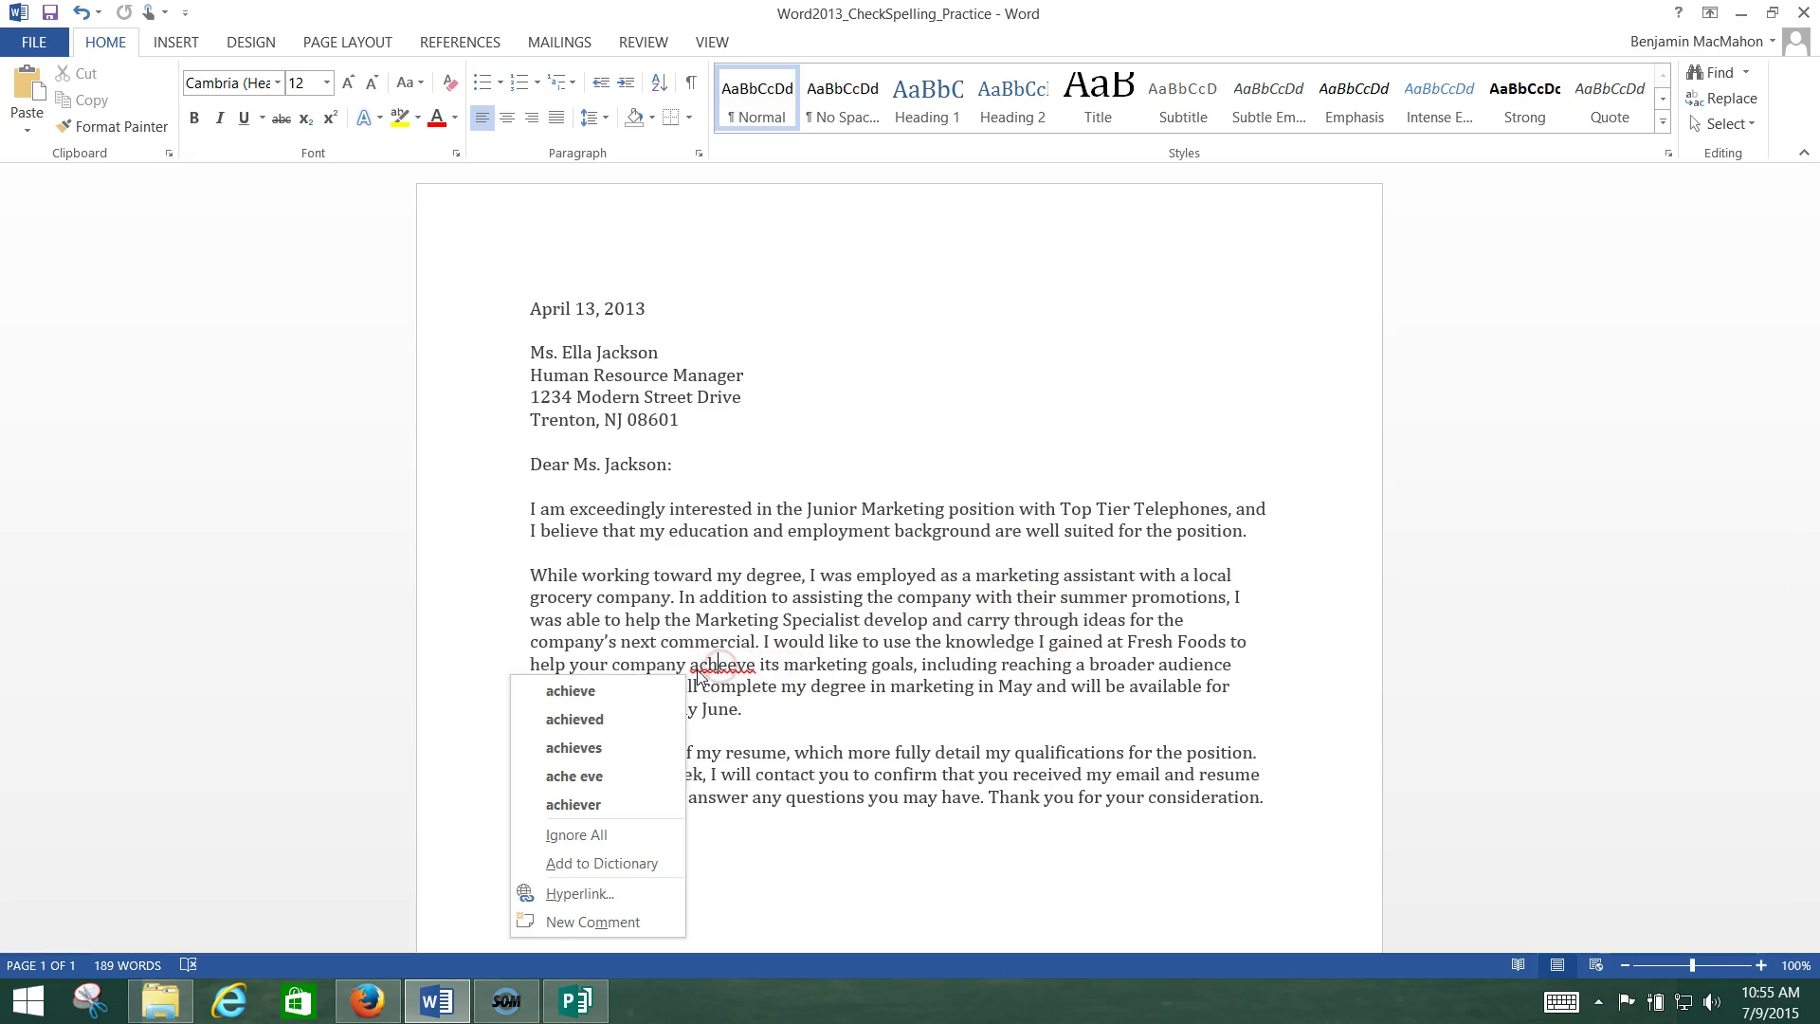
{"action": "left_click", "coordinate": [608, 689]}
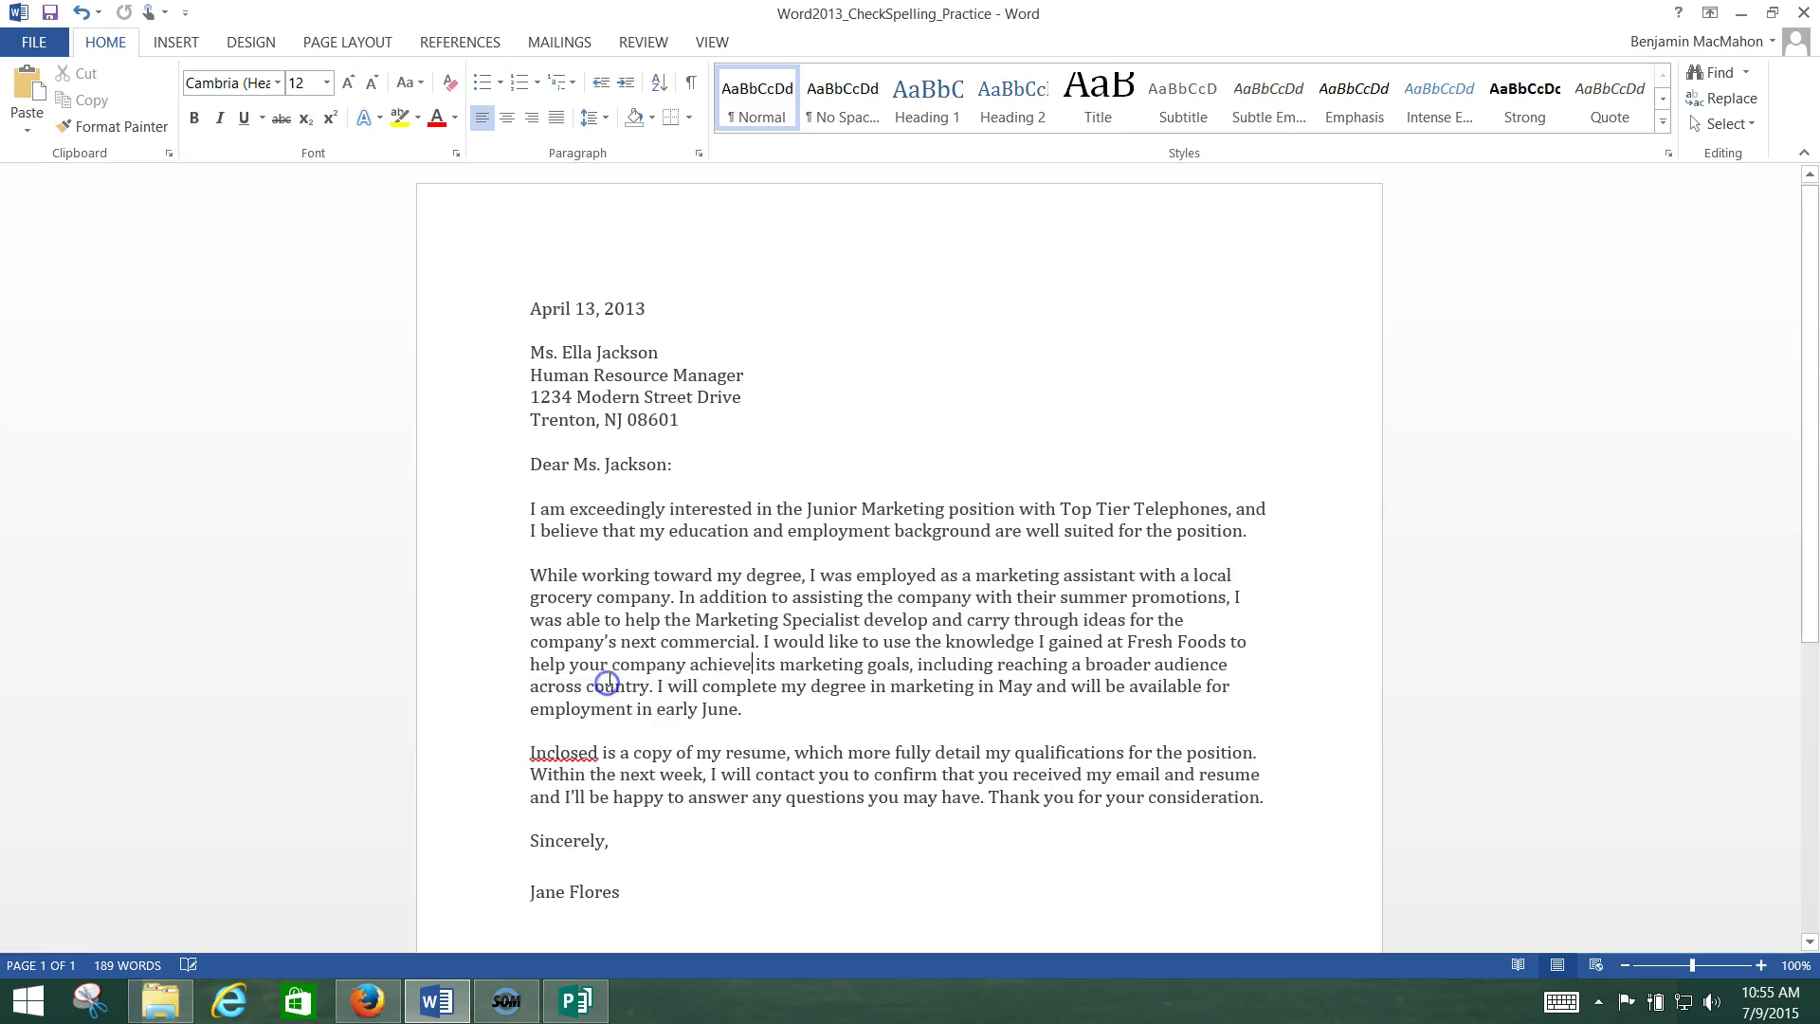
{"action": "right_click", "coordinate": [576, 755]}
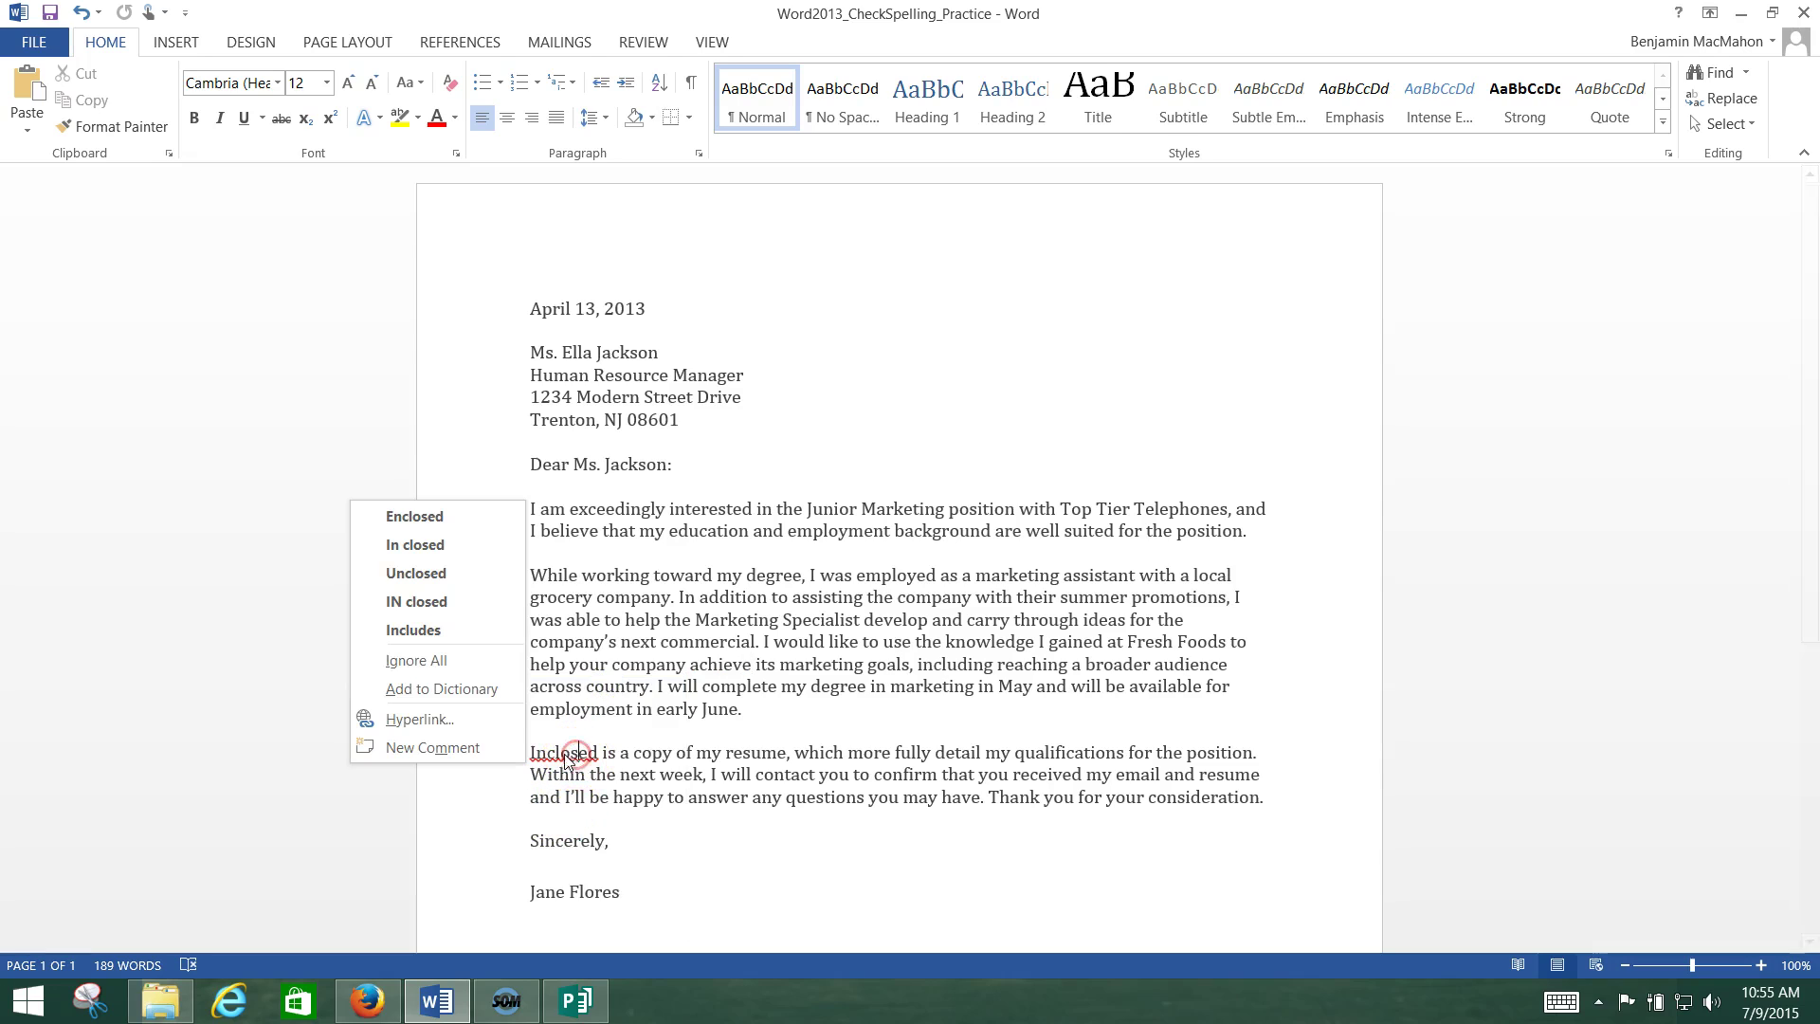
{"action": "left_click", "coordinate": [418, 518]}
{"action": "scroll", "coordinate": [867, 668], "scroll_direction": "down", "scroll_amount": 3}
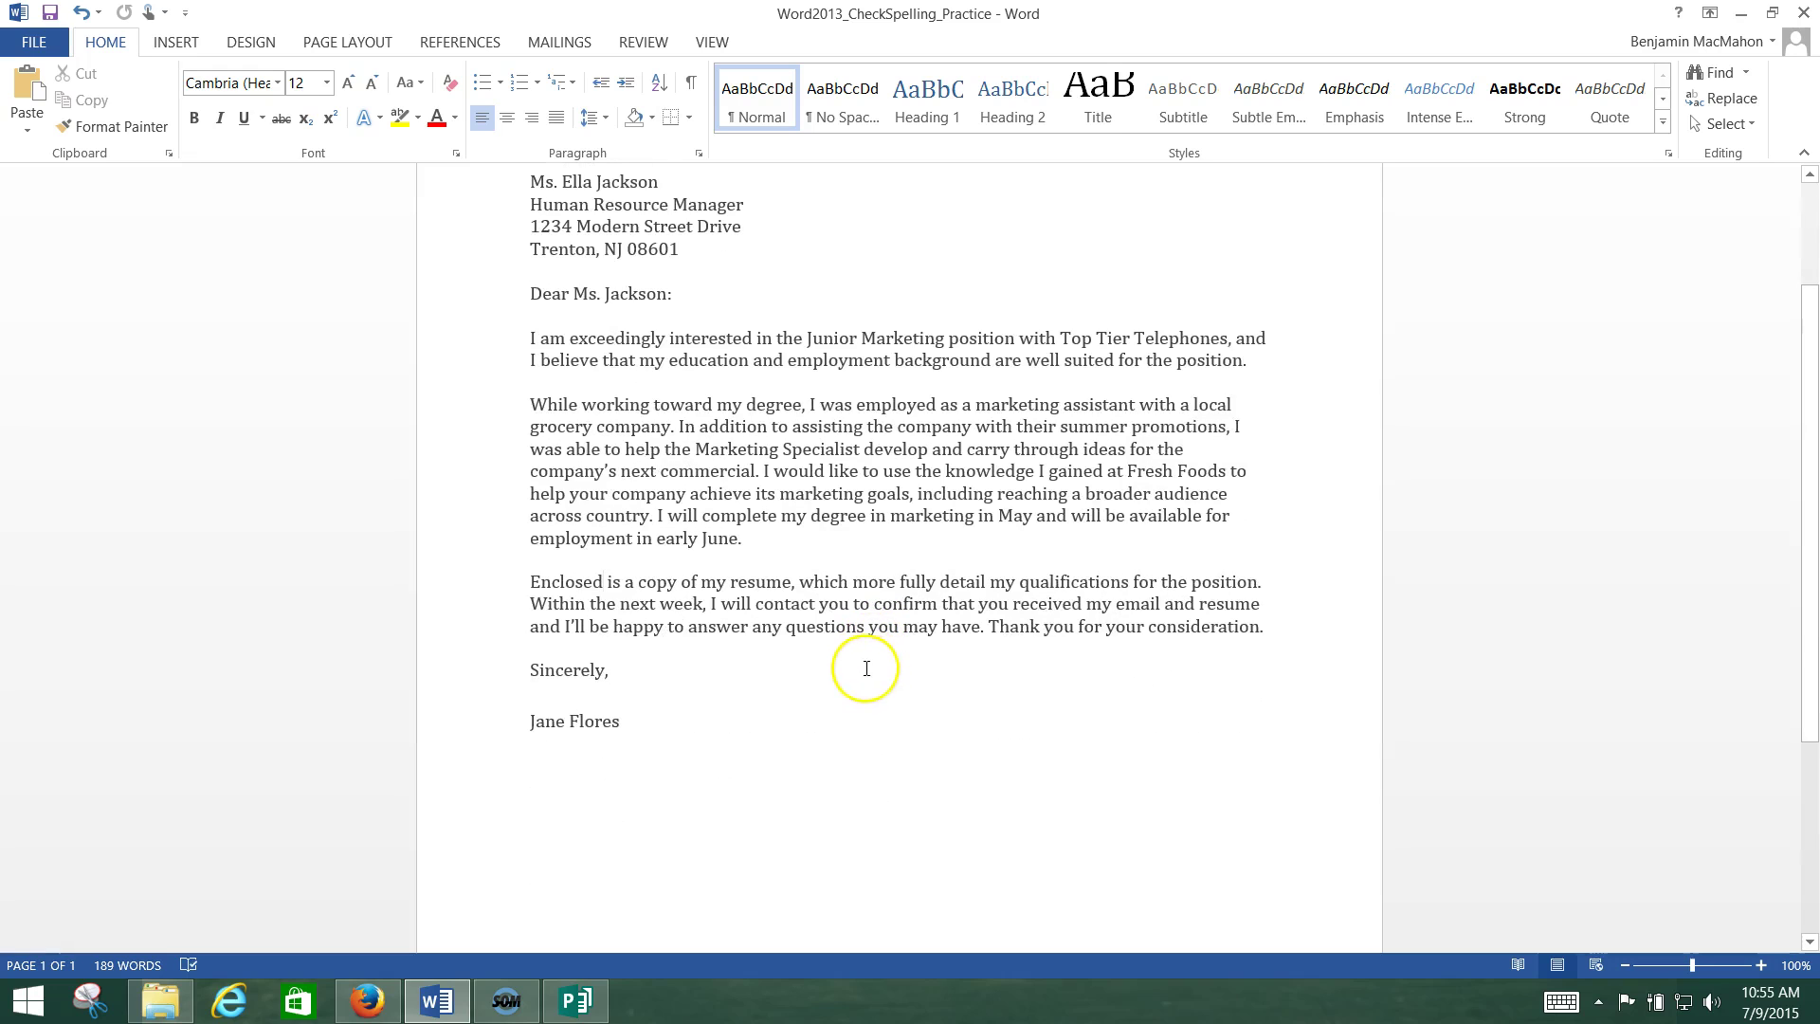
{"action": "scroll", "coordinate": [866, 668], "scroll_direction": "up", "scroll_amount": 3}
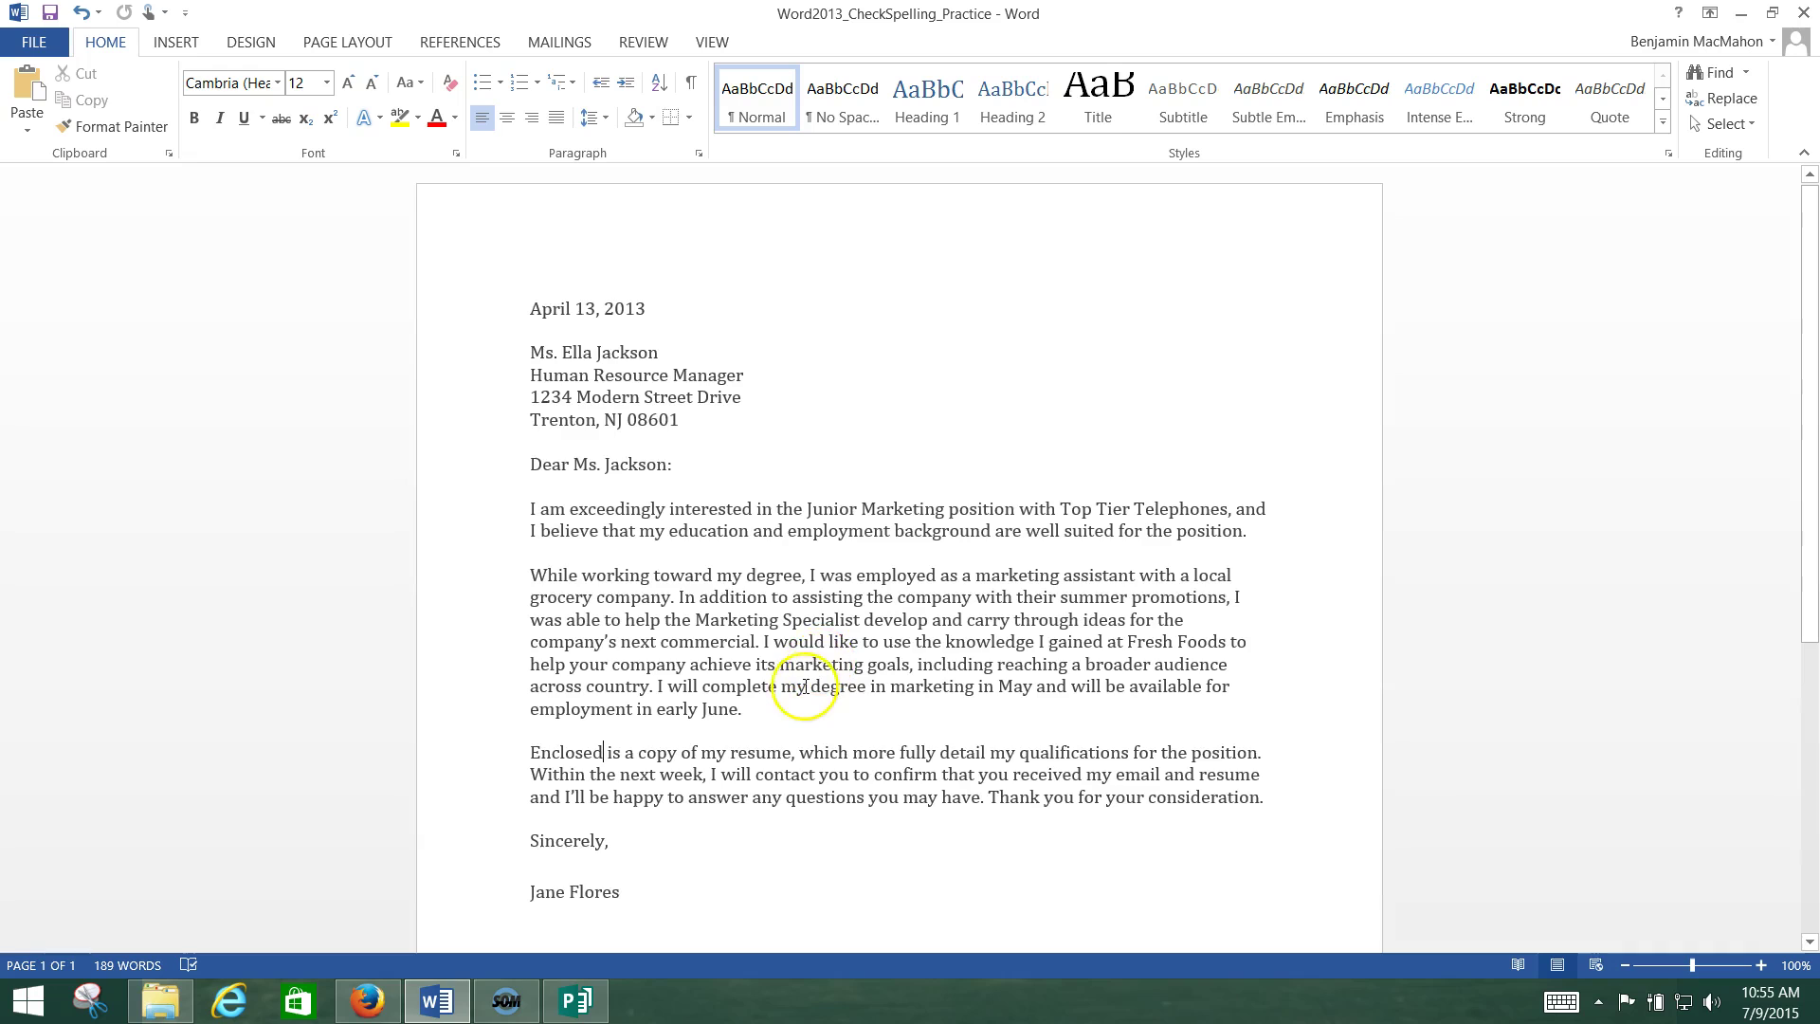
{"action": "scroll", "coordinate": [805, 689], "scroll_direction": "down", "scroll_amount": 2}
{"action": "scroll", "coordinate": [807, 686], "scroll_direction": "down", "scroll_amount": 1}
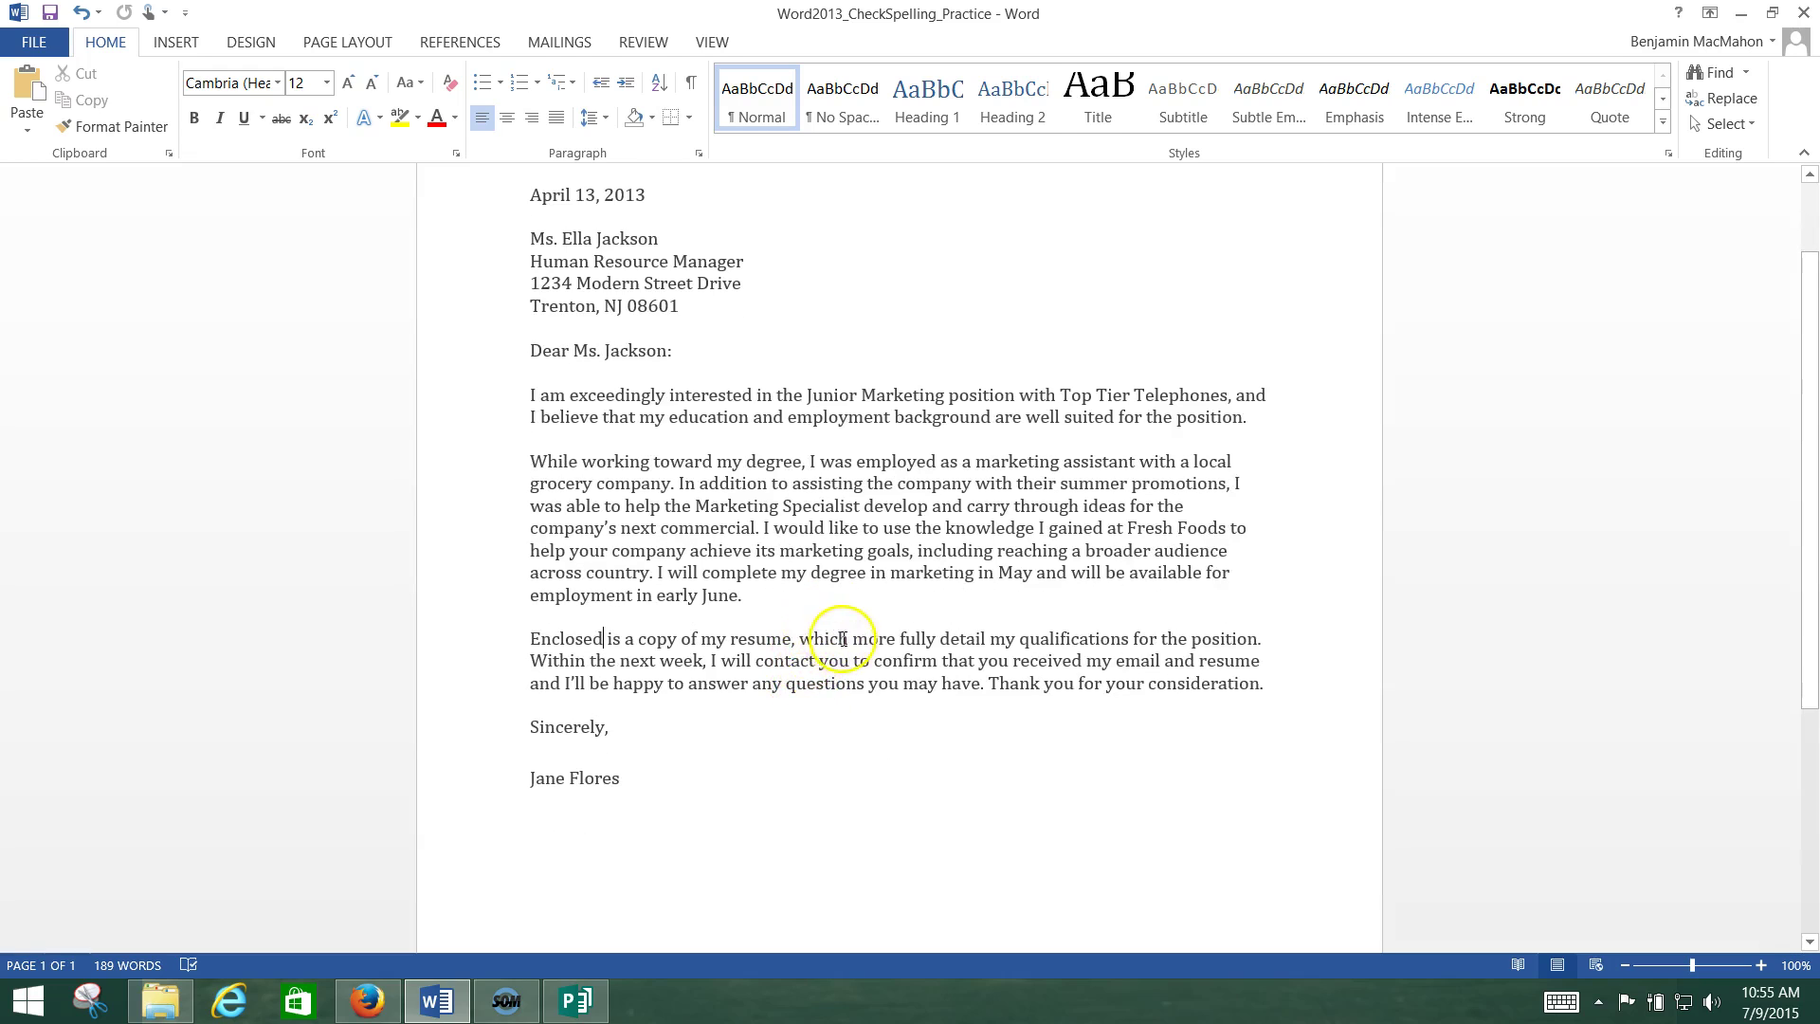
{"action": "scroll", "coordinate": [833, 638], "scroll_direction": "up", "scroll_amount": 3}
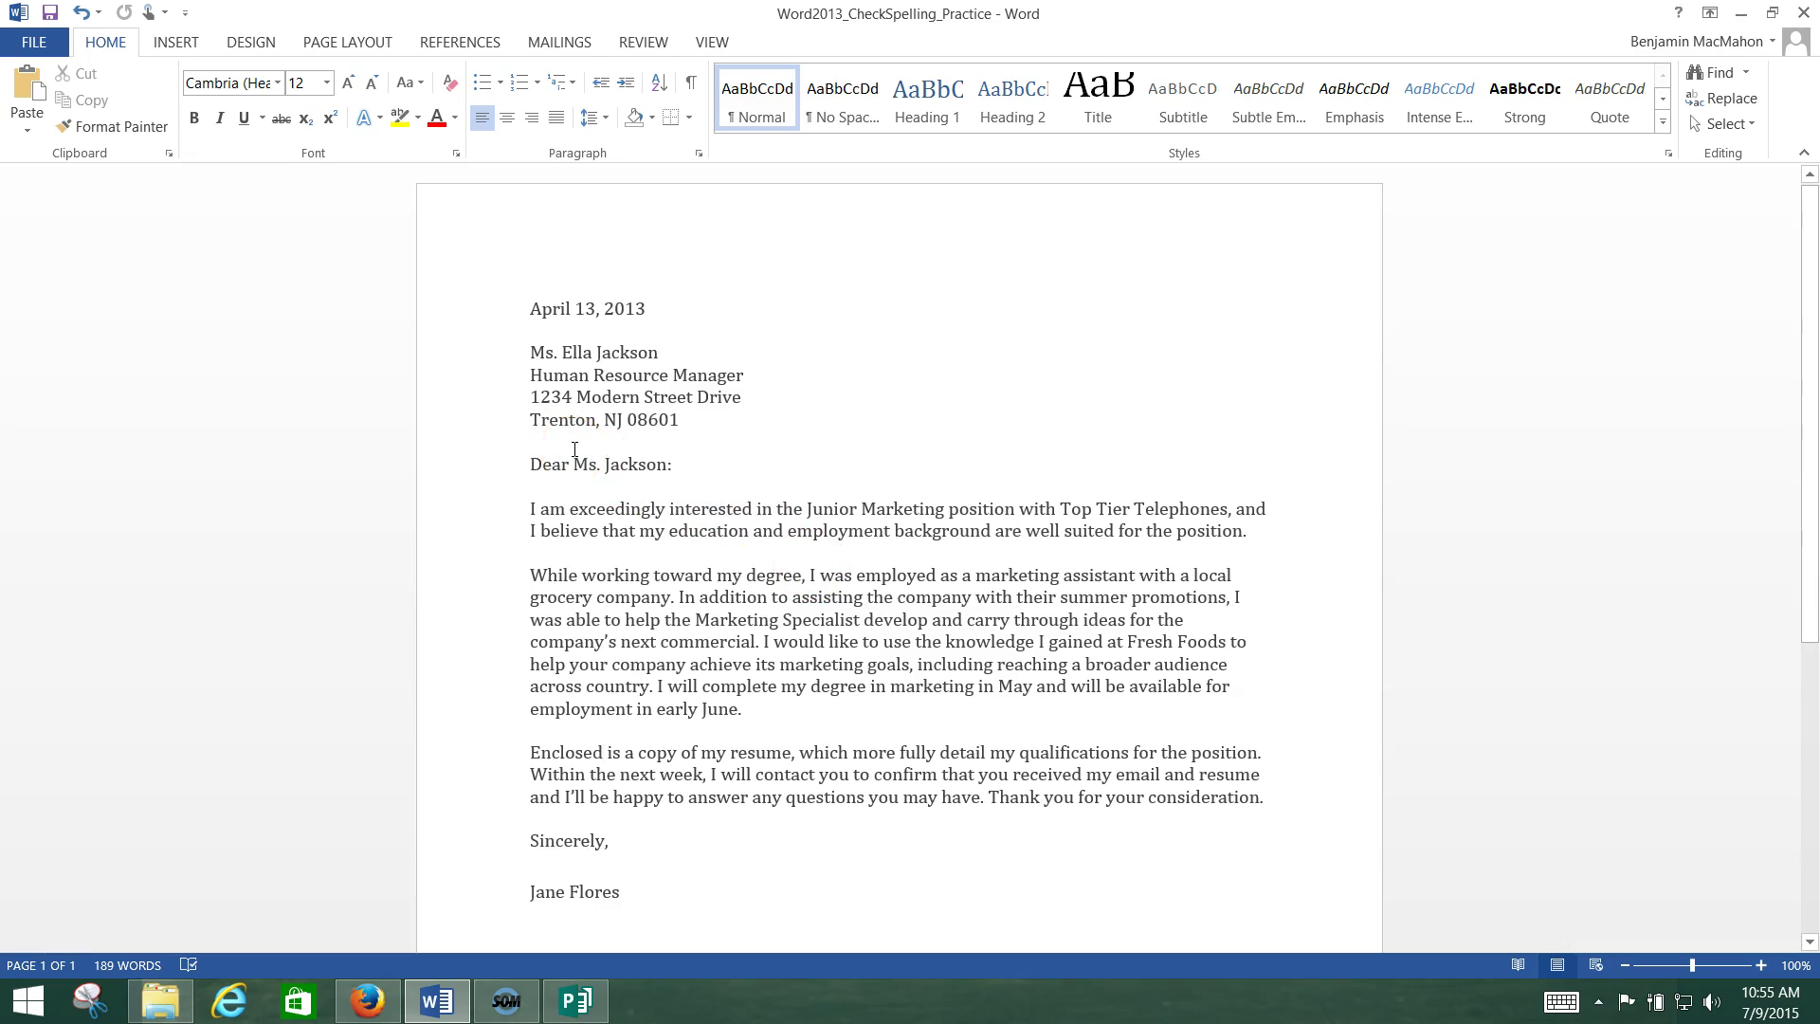
{"action": "key", "text": "ctrl+z"}
{"action": "key", "text": "ctrl+z"}
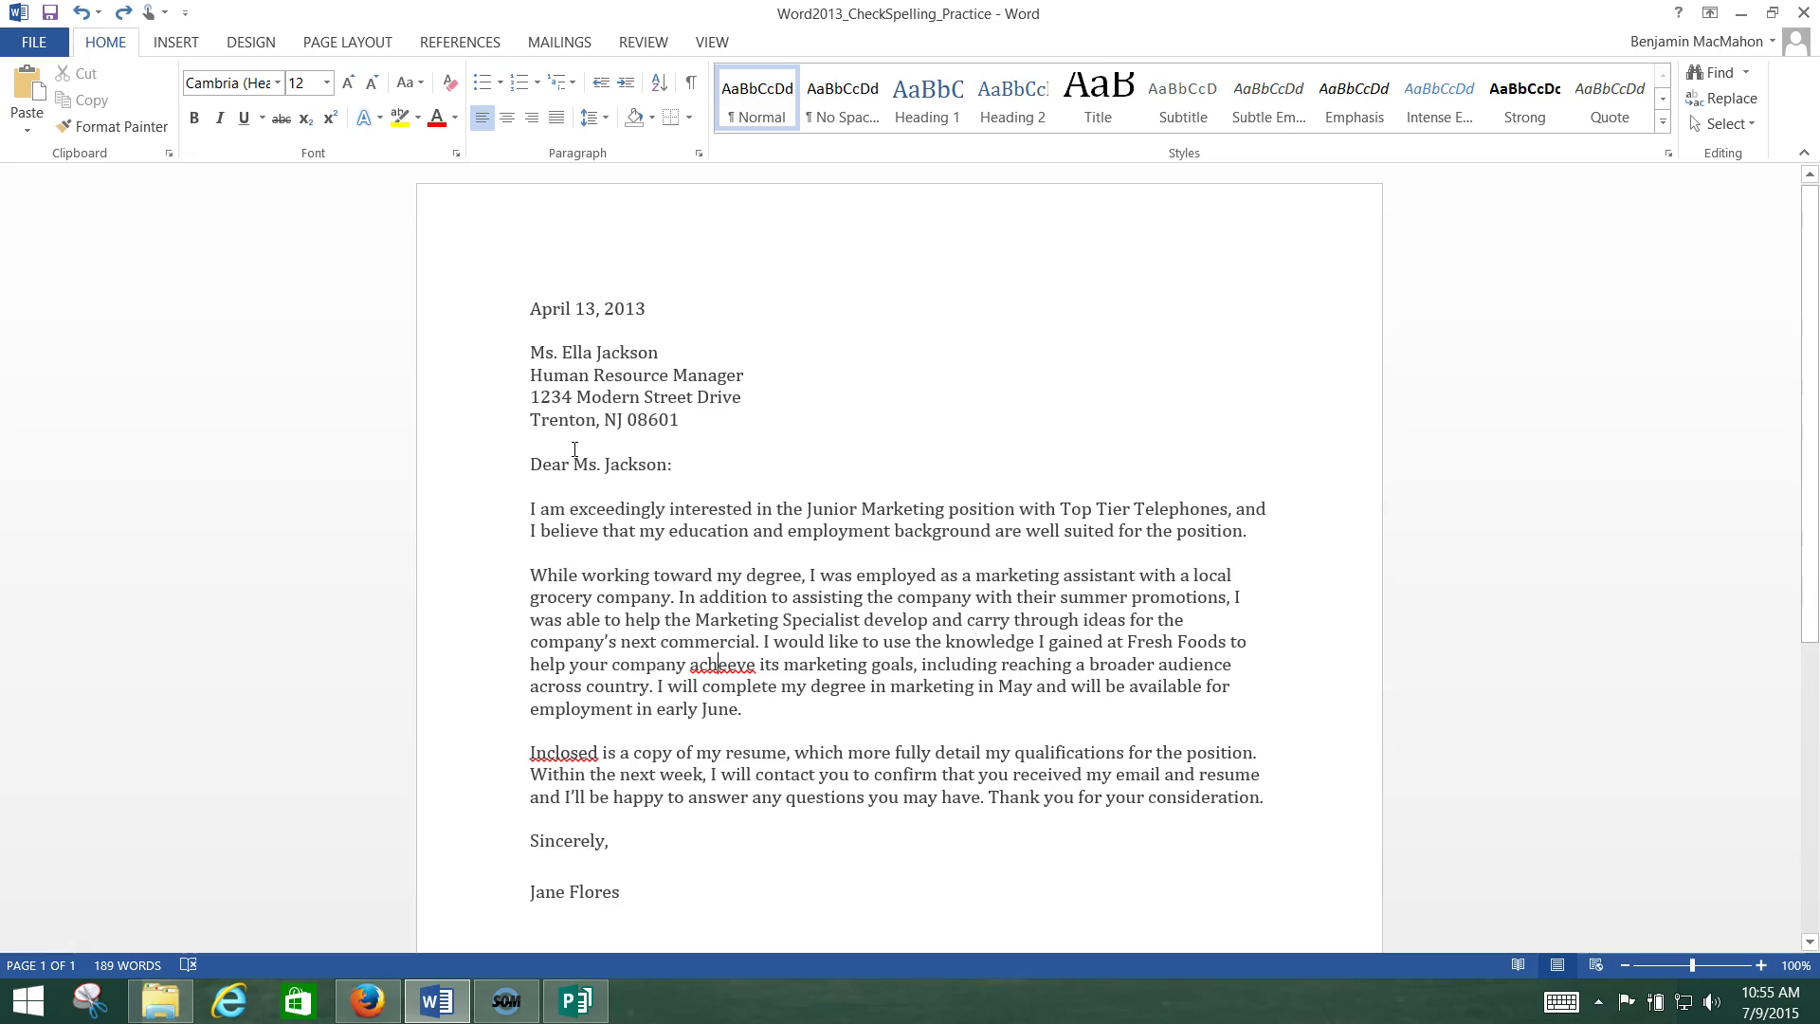
{"action": "right_click", "coordinate": [709, 666]}
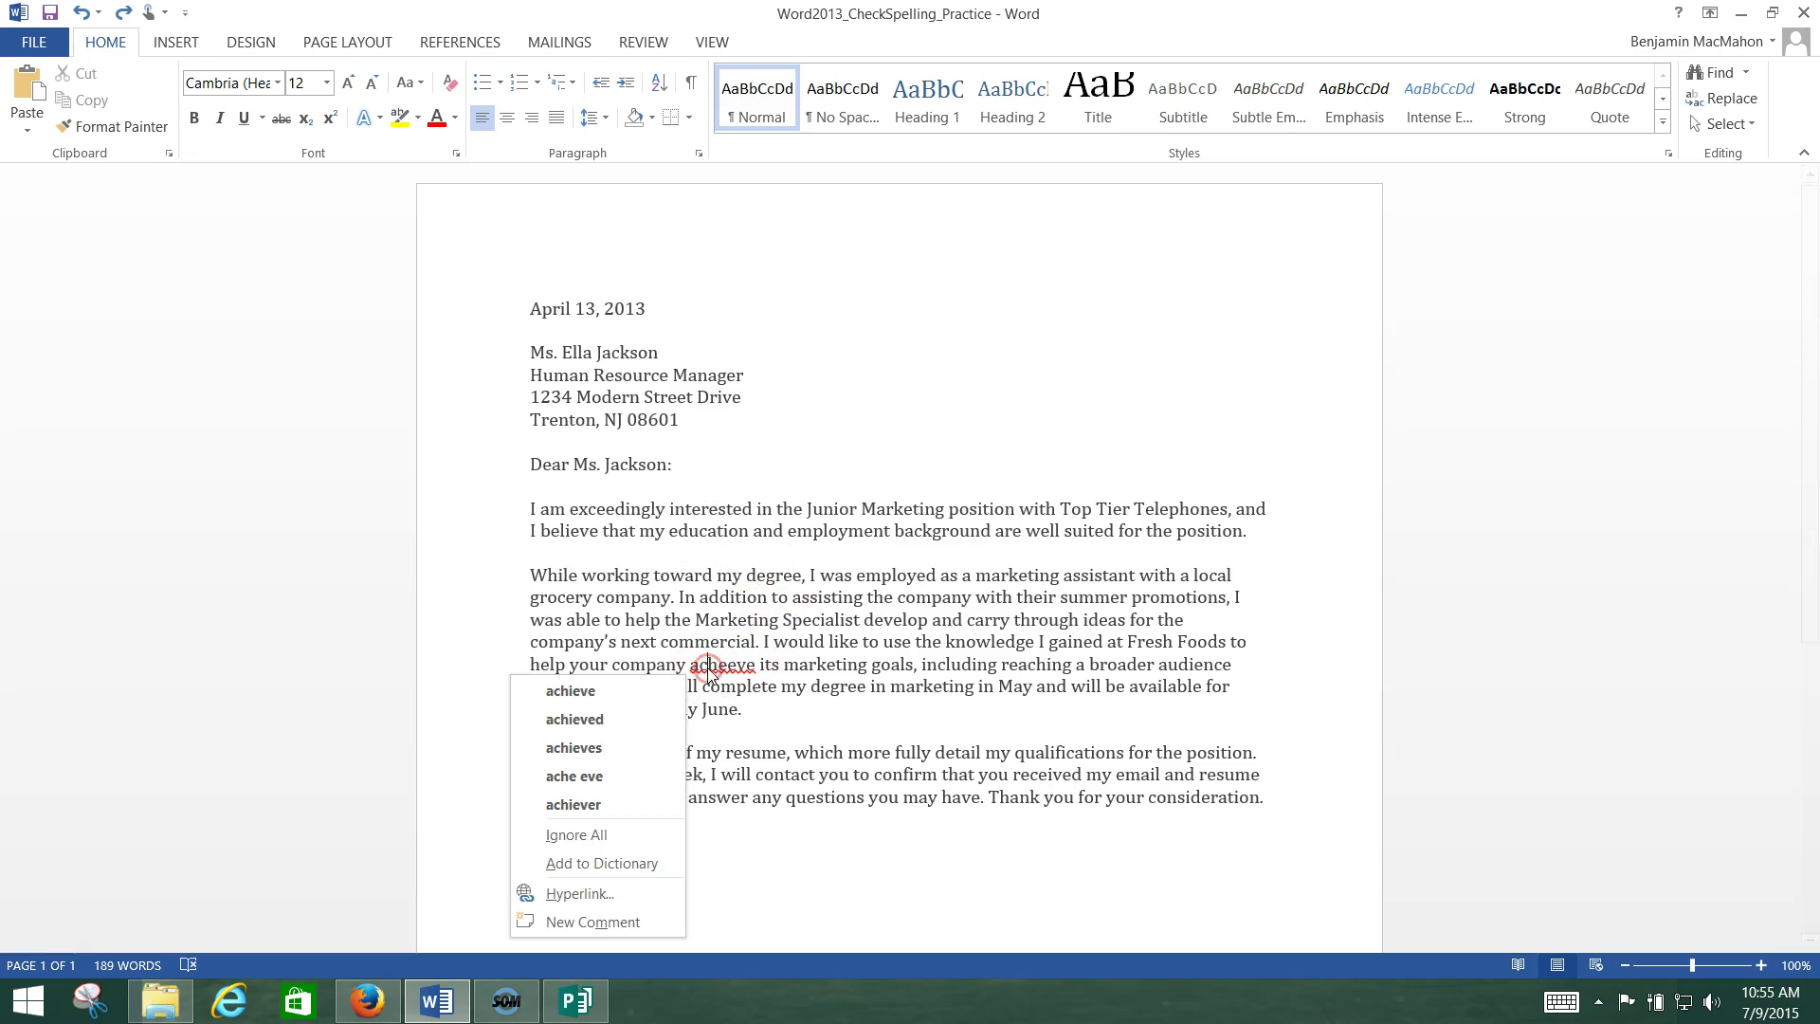
{"action": "left_click", "coordinate": [596, 688]}
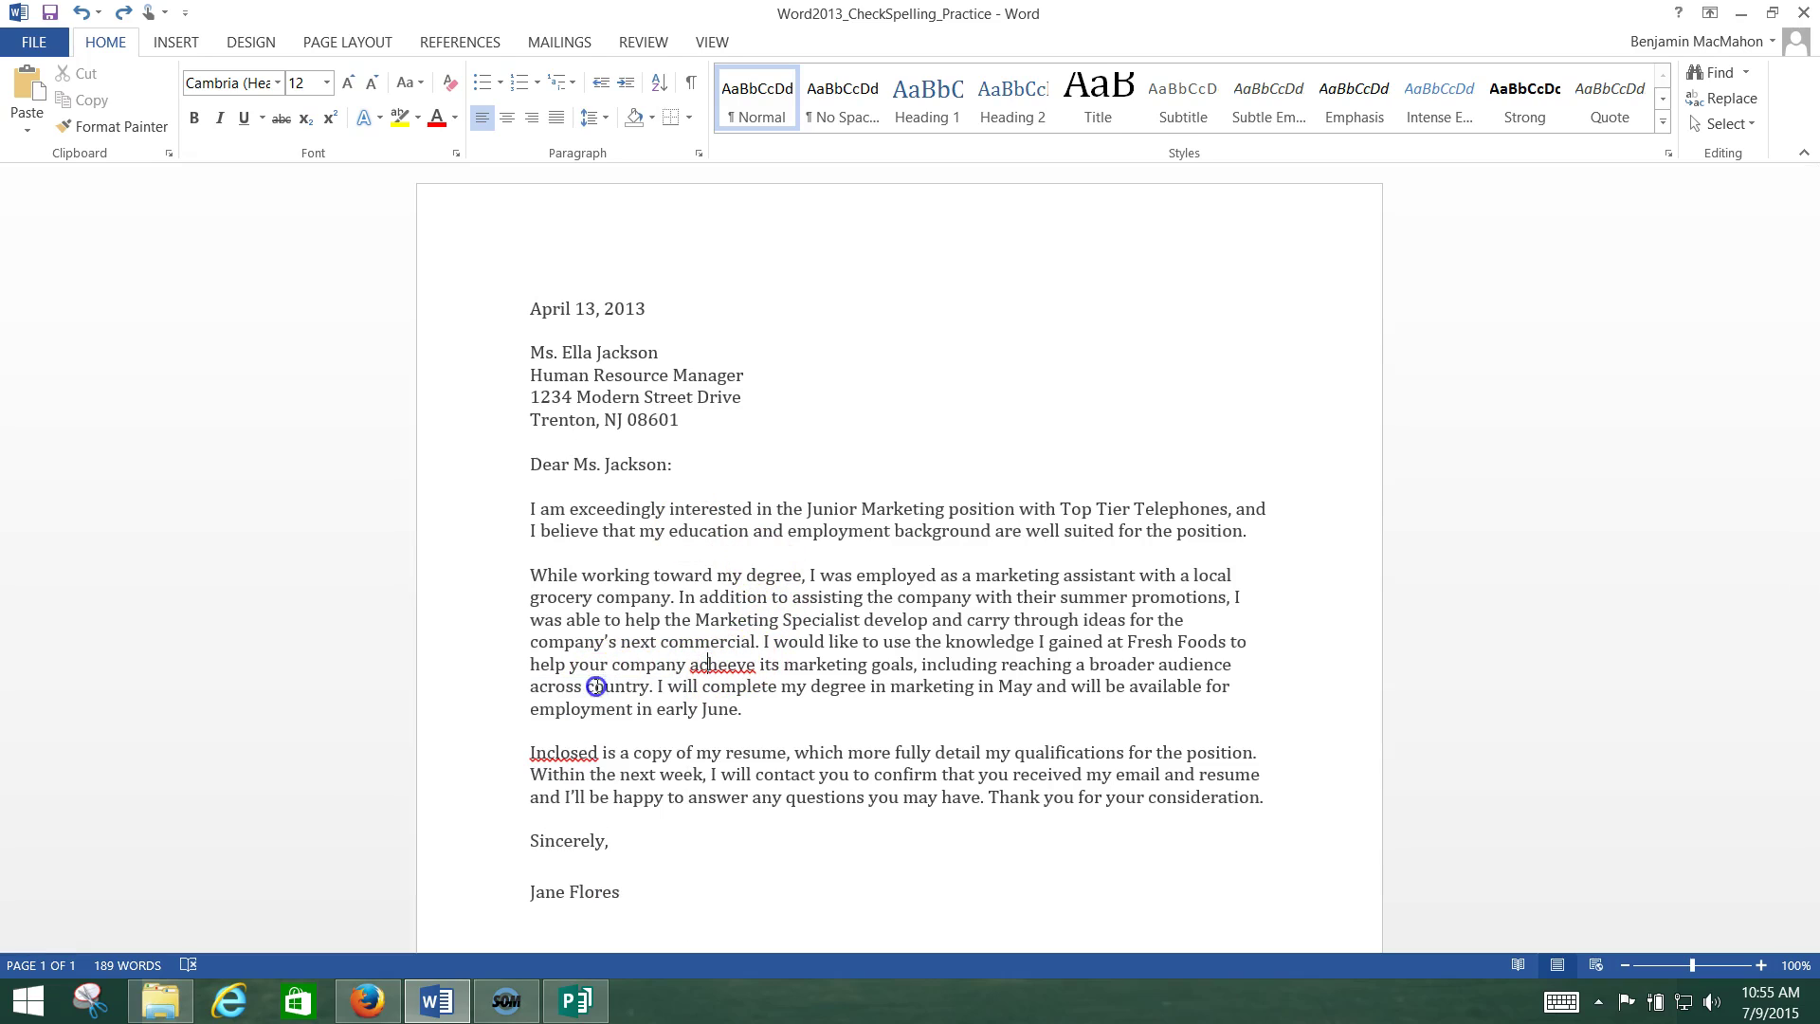
{"action": "right_click", "coordinate": [571, 753]}
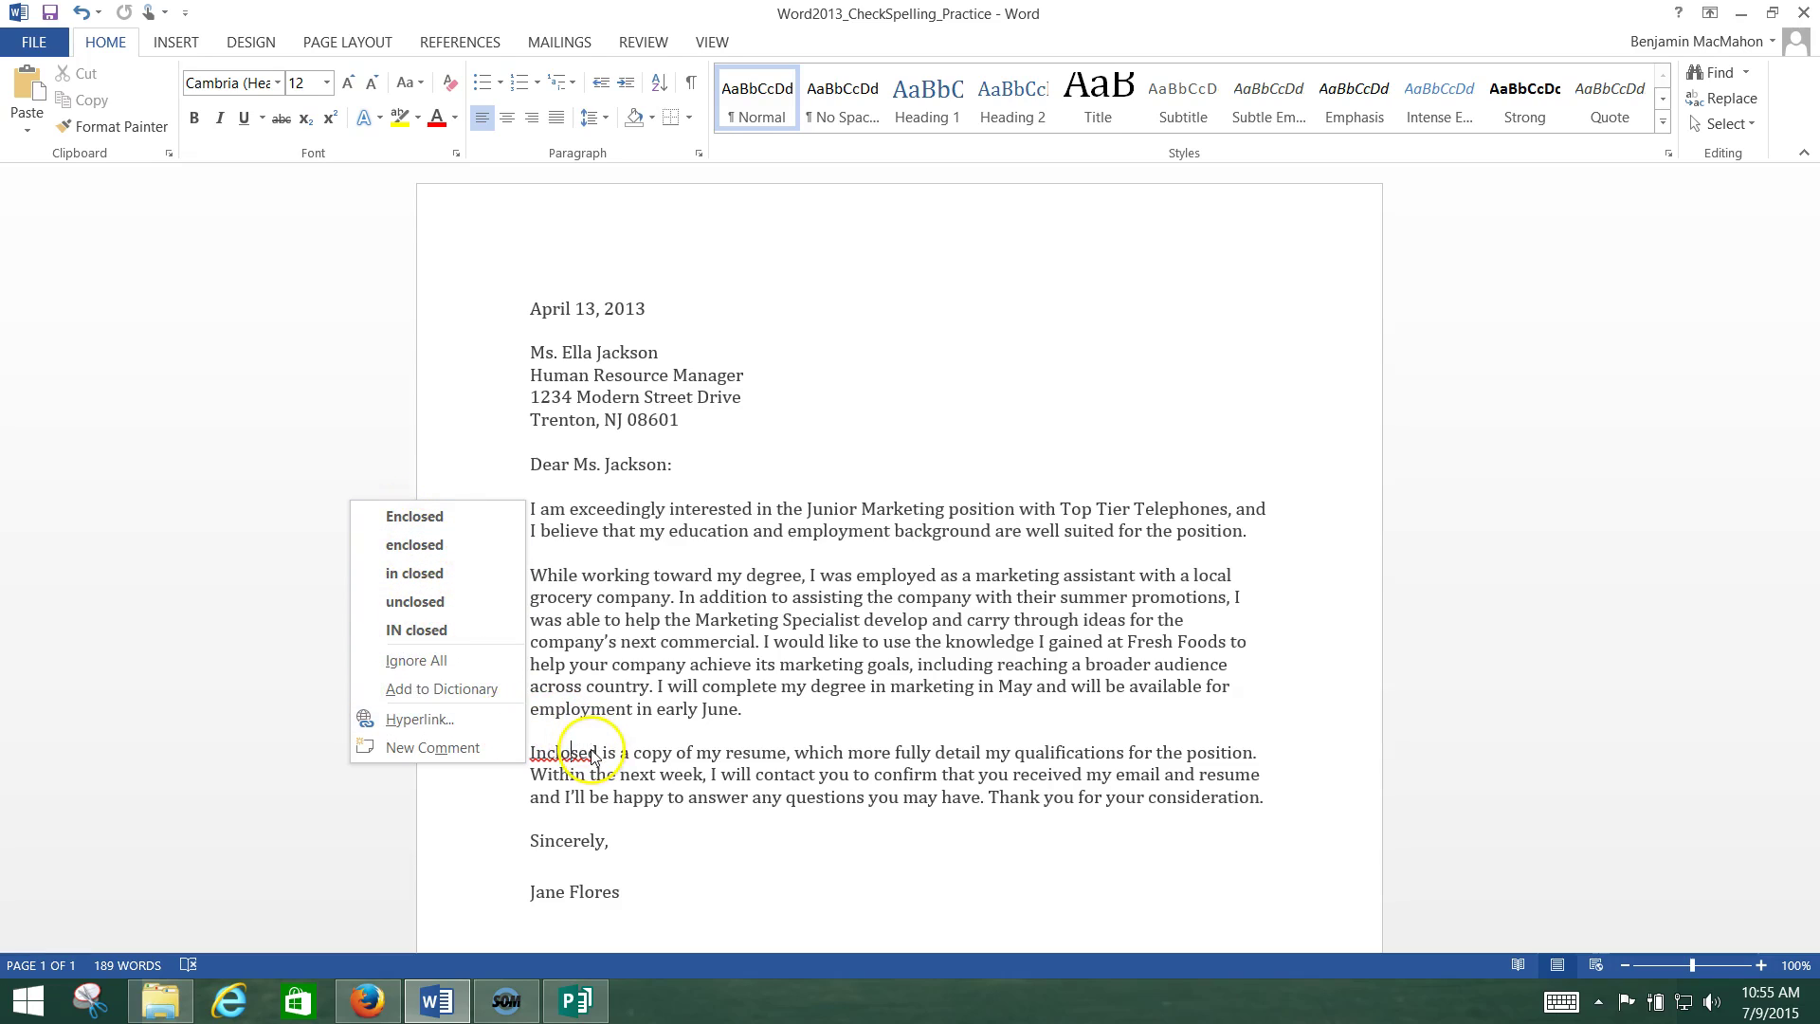
{"action": "left_click", "coordinate": [431, 522]}
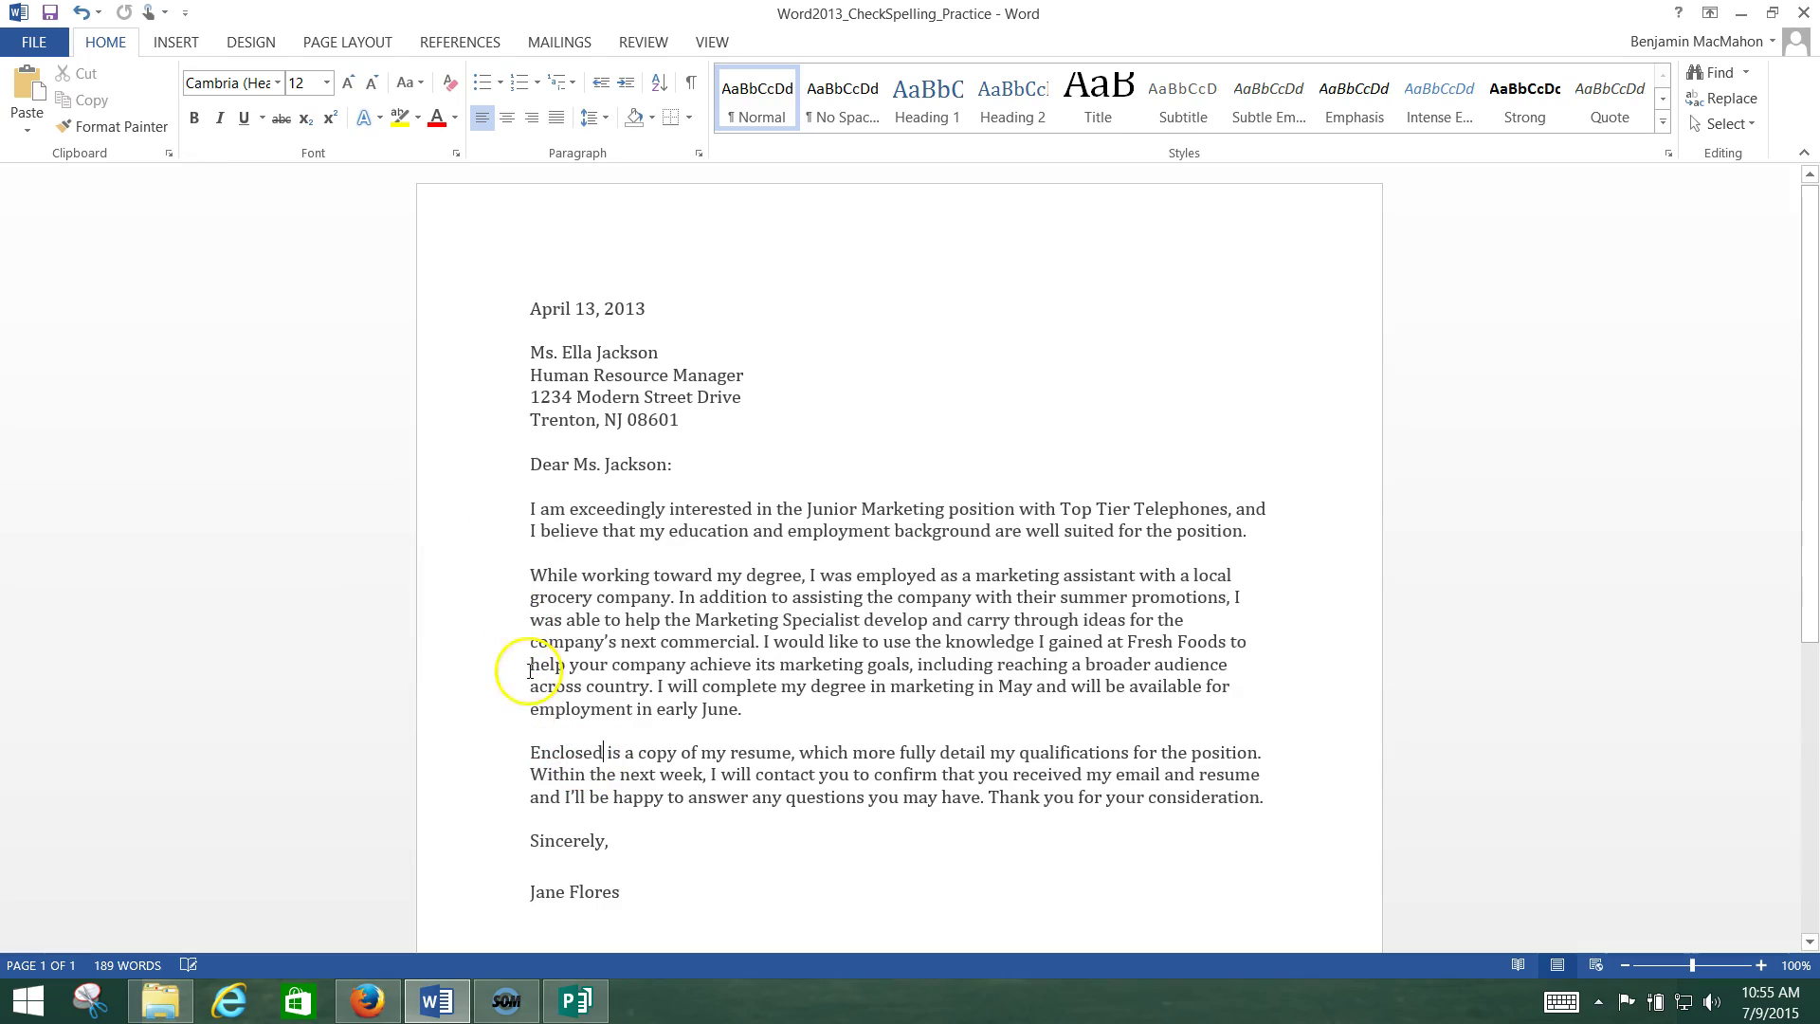
{"action": "left_click", "coordinate": [596, 751]}
{"action": "scroll", "coordinate": [560, 752], "scroll_direction": "down", "scroll_amount": 2}
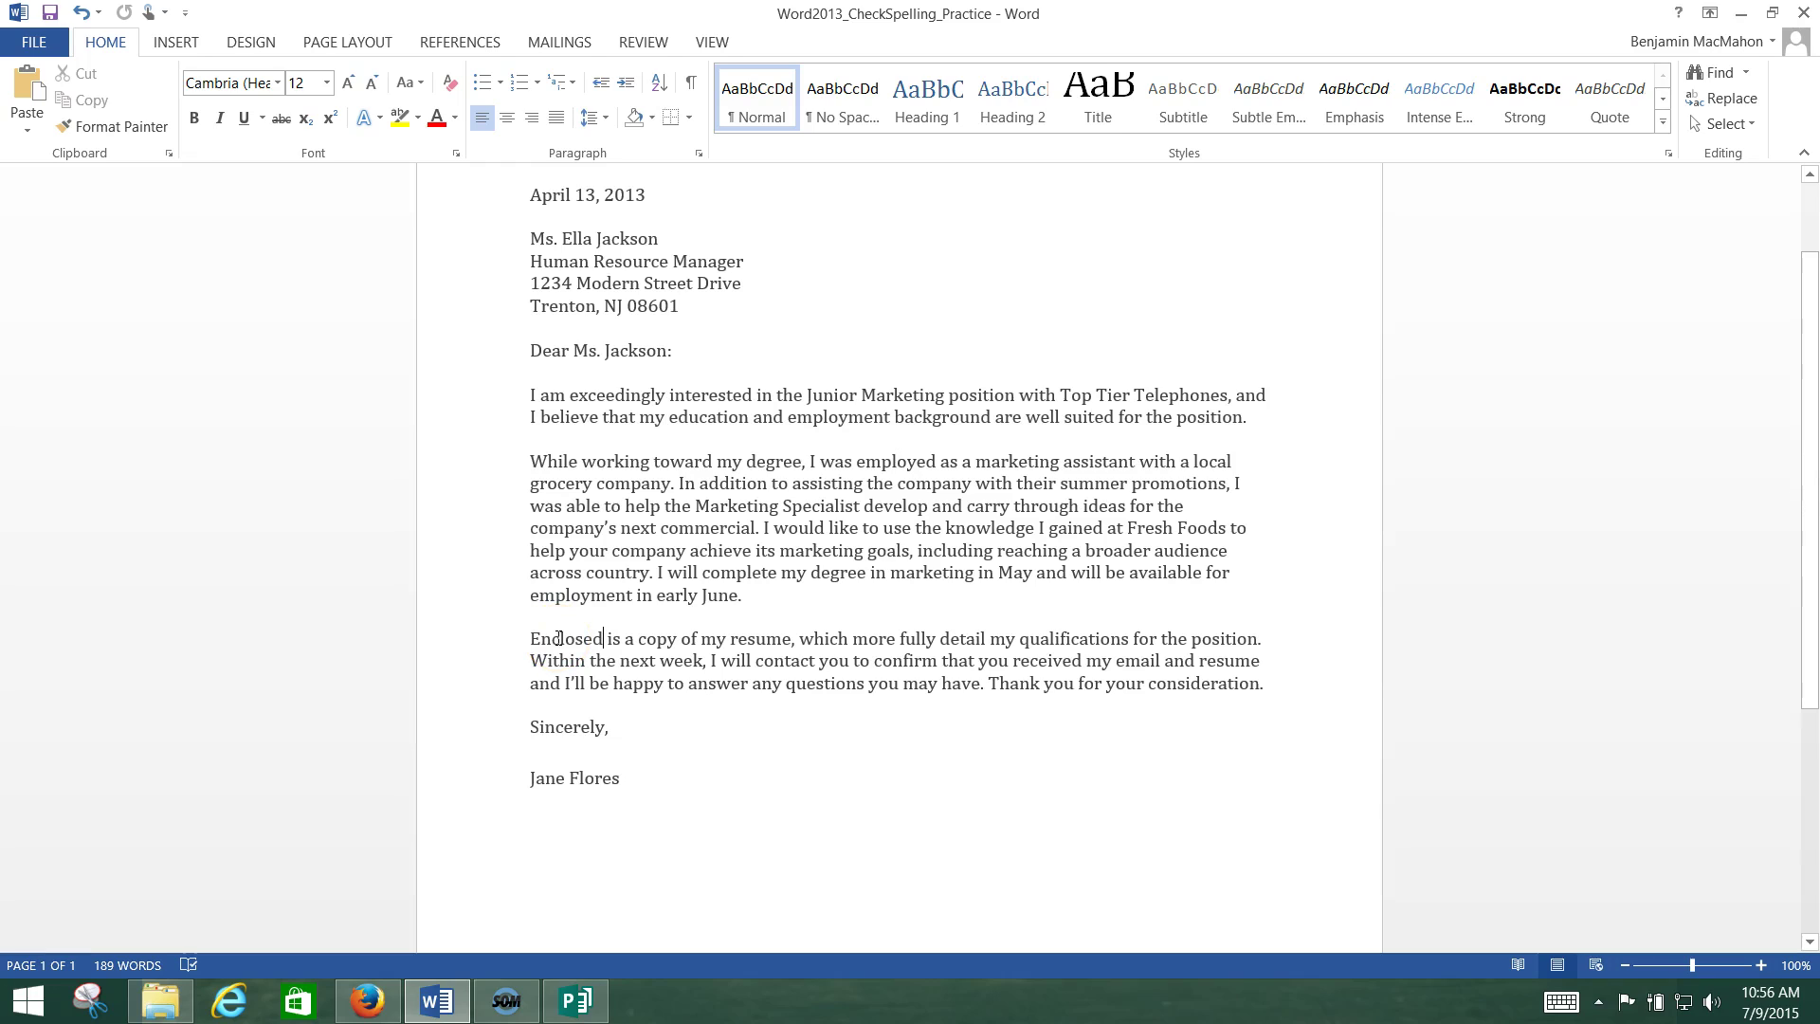
{"action": "left_click", "coordinate": [605, 627]}
{"action": "left_click", "coordinate": [569, 637]}
{"action": "left_click", "coordinate": [596, 636]}
Save the corrected letter over Word2013_CheckSpelling_Practice in D:\Word Projects, then minimize Word.
{"action": "scroll", "coordinate": [629, 633], "scroll_direction": "up", "scroll_amount": 2}
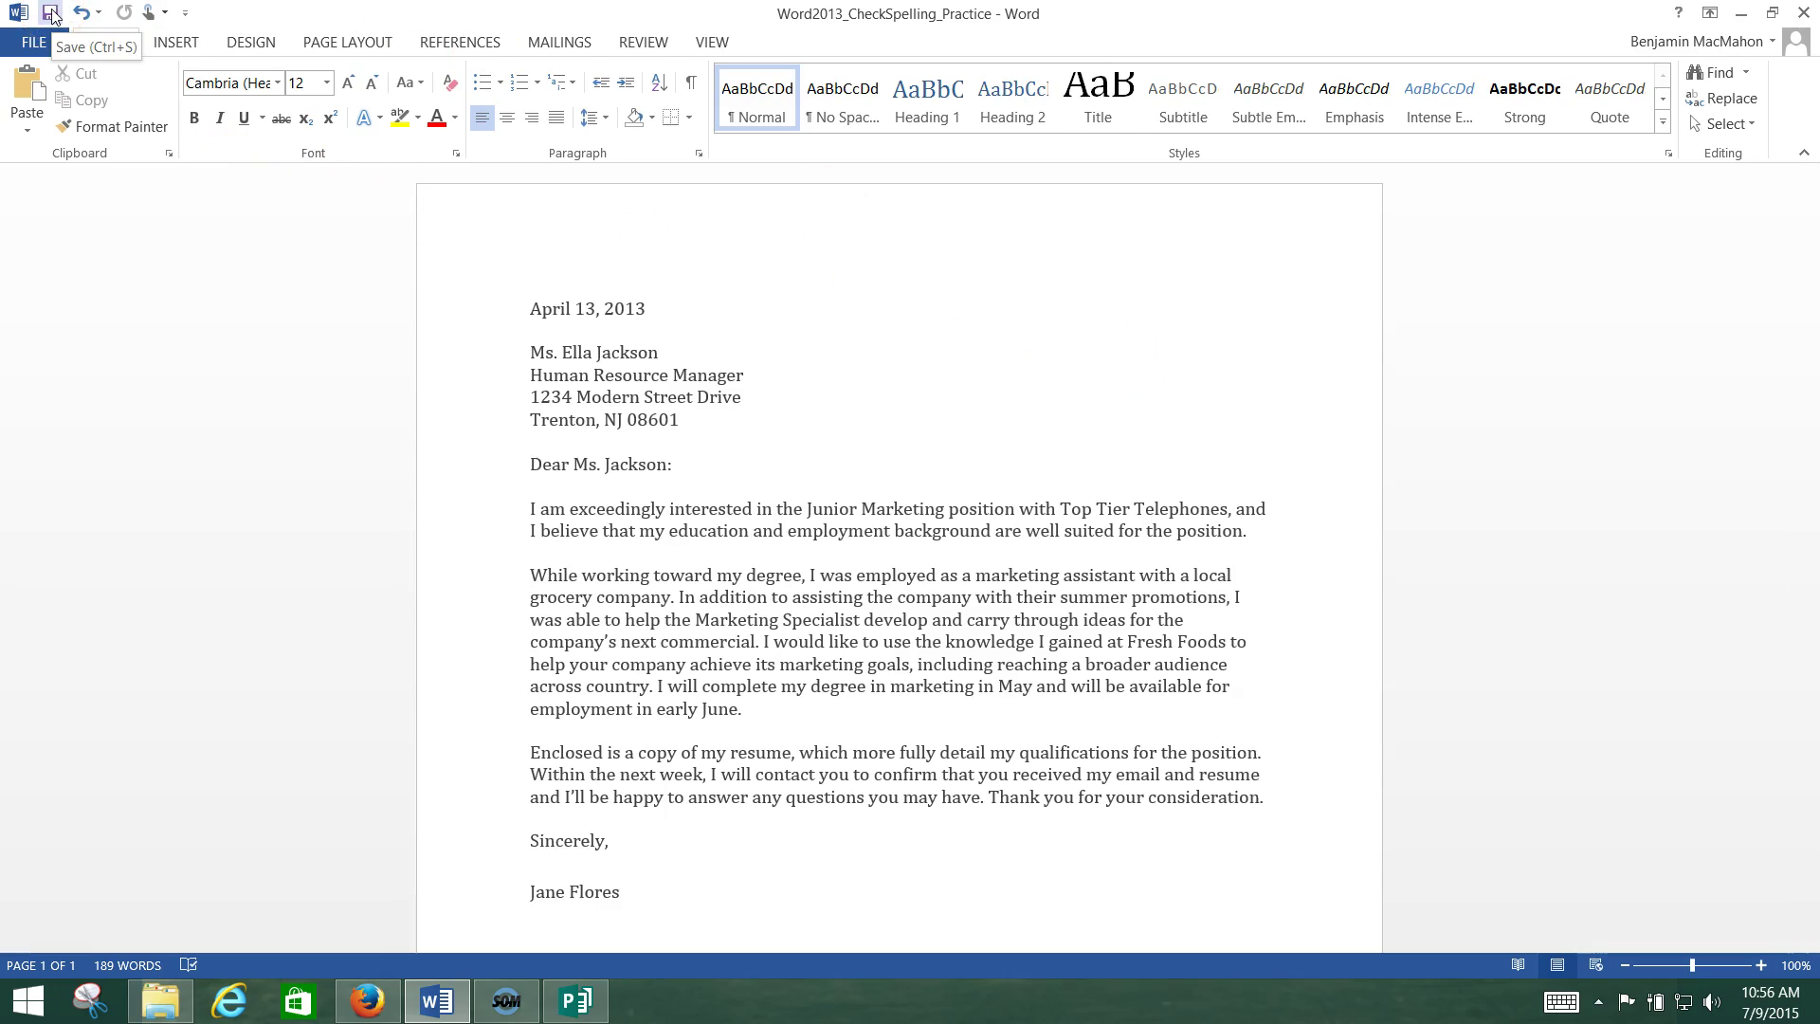
{"action": "left_click", "coordinate": [33, 41]}
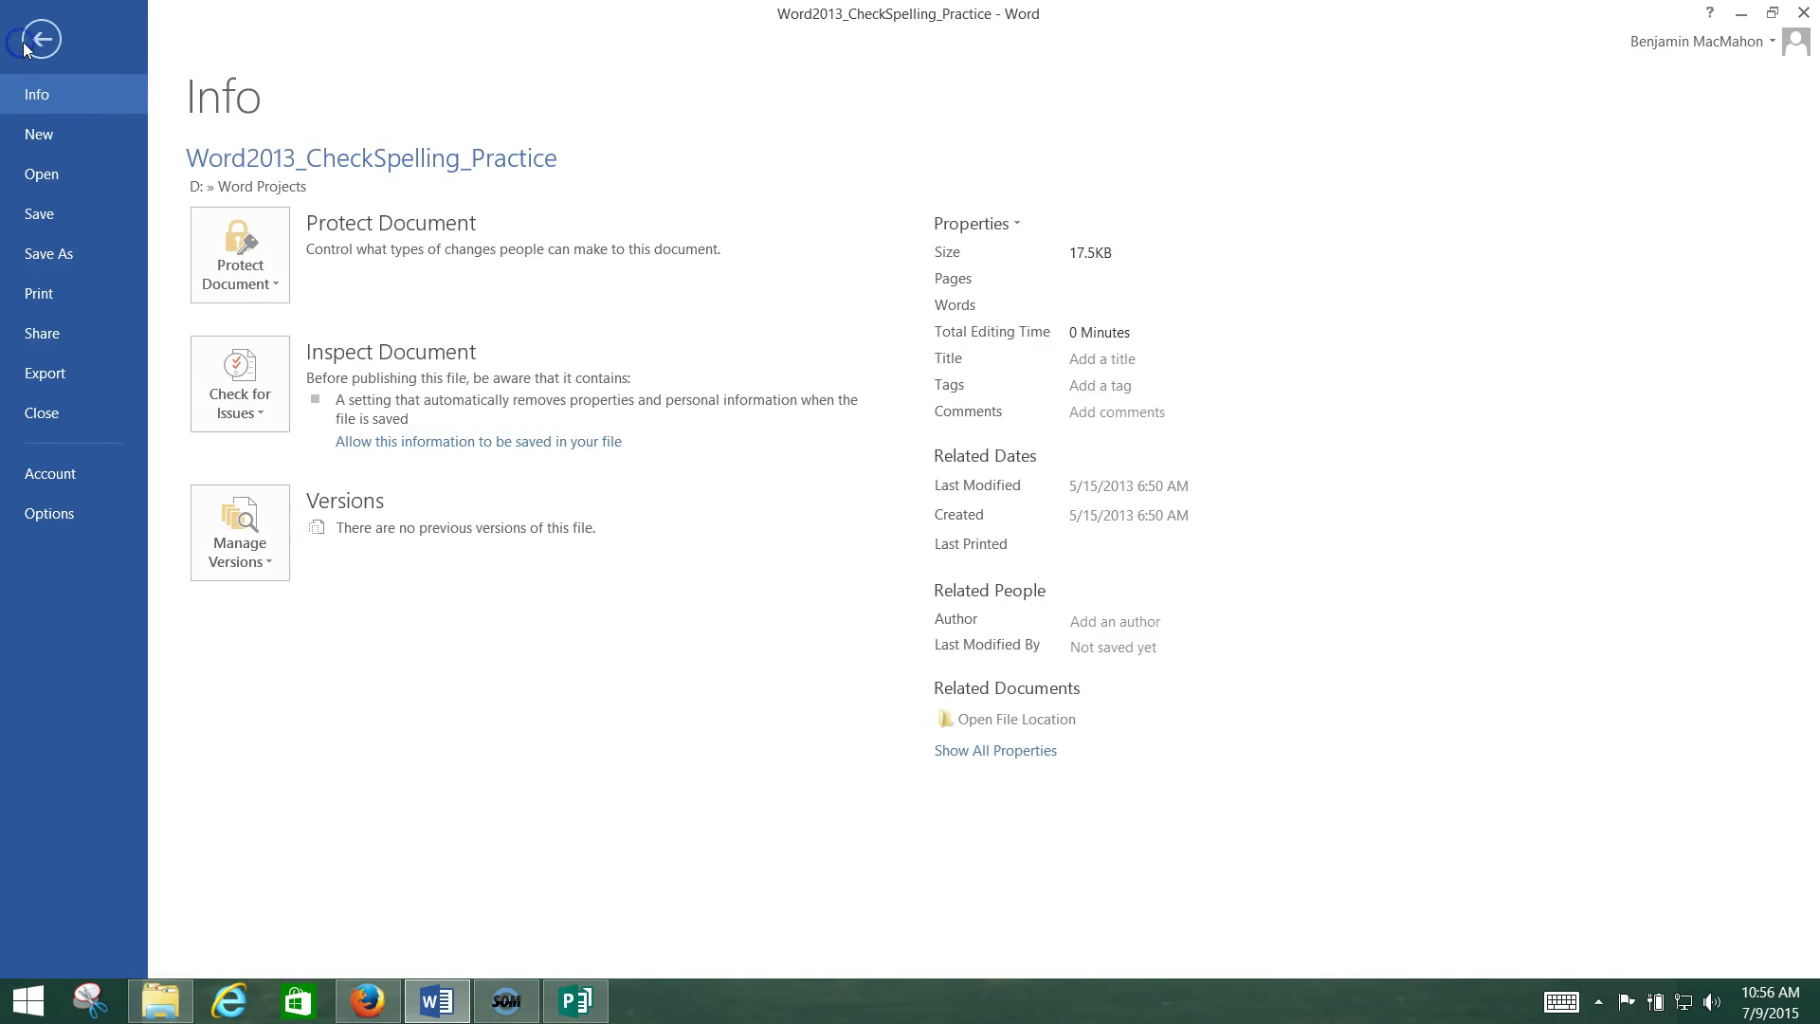
{"action": "left_click", "coordinate": [38, 249]}
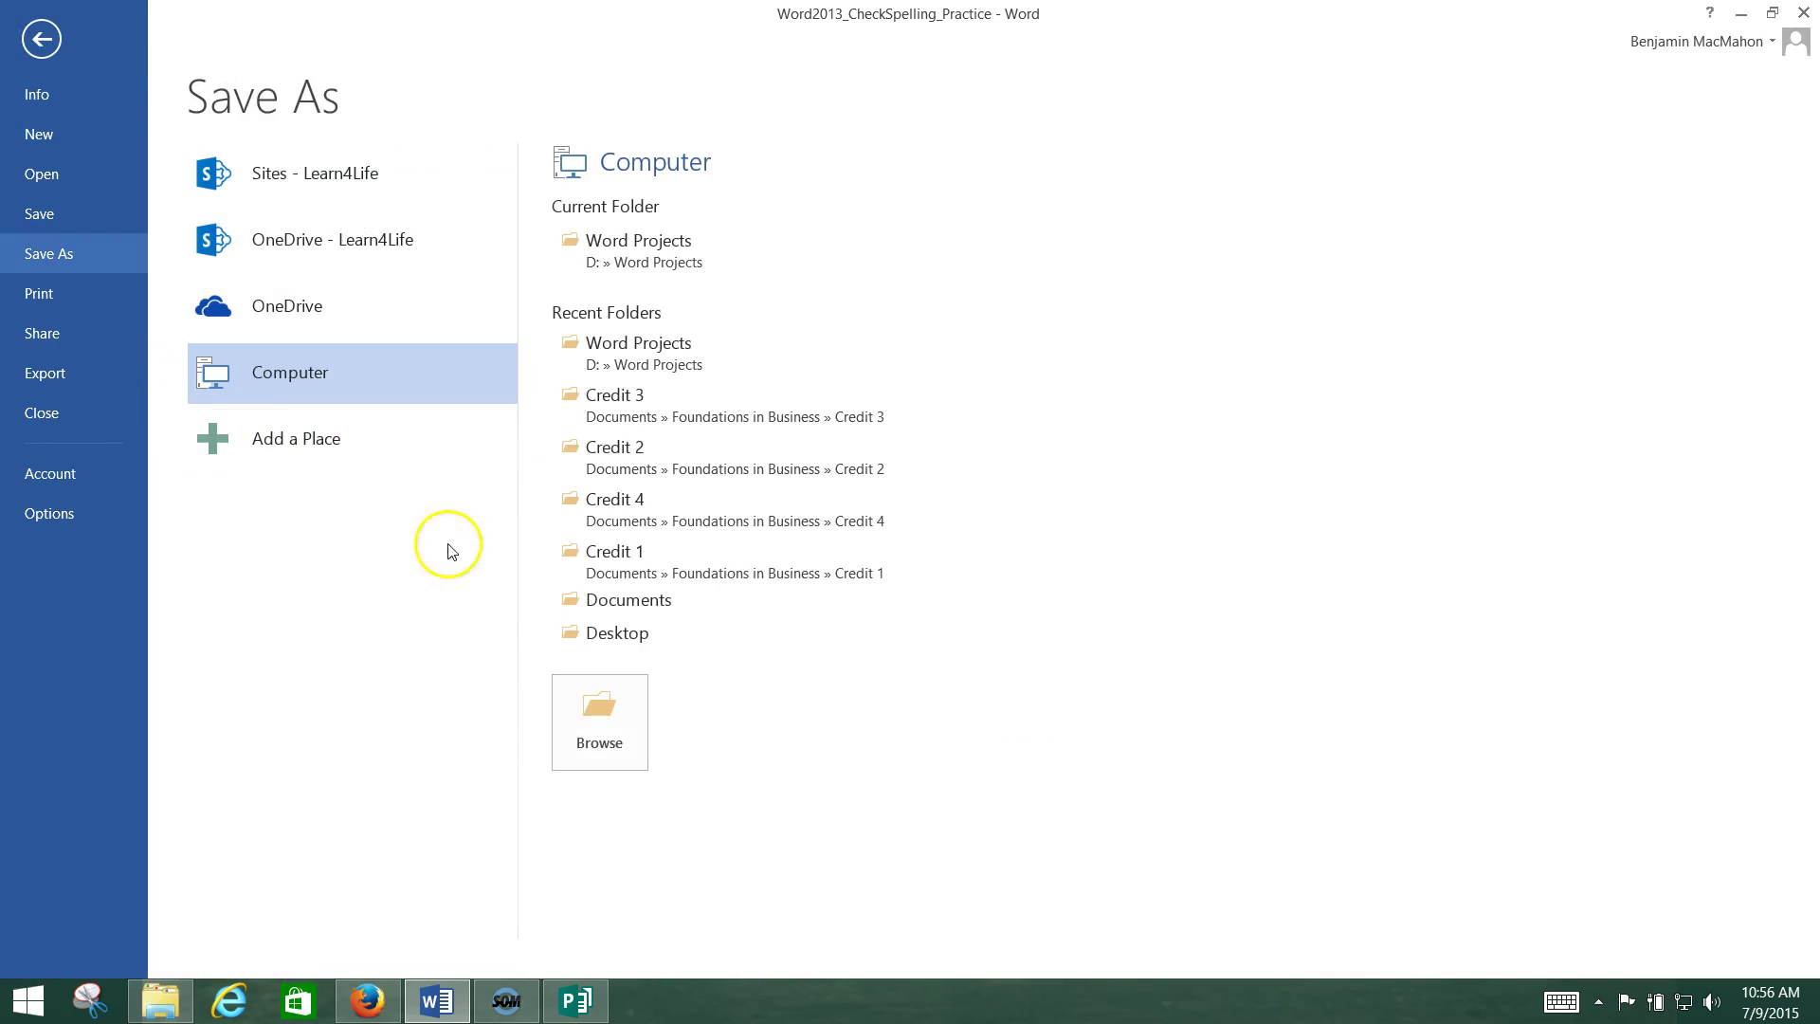
{"action": "left_click", "coordinate": [603, 722]}
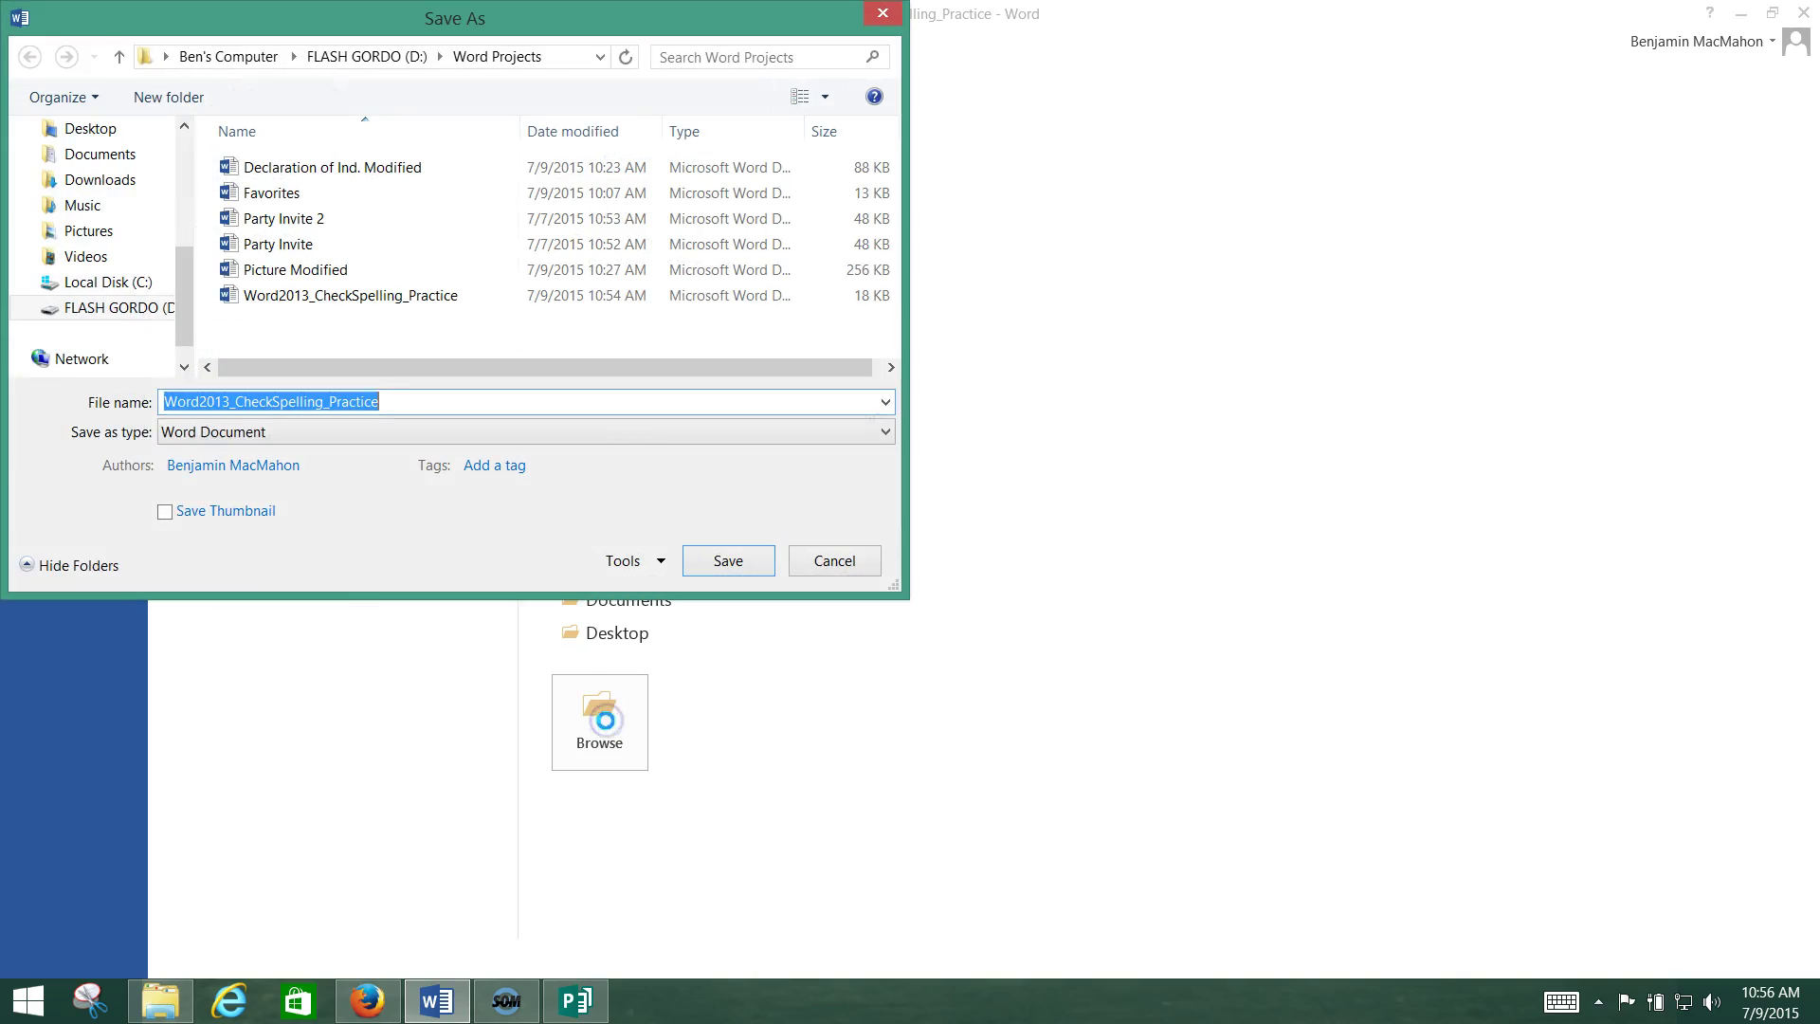
{"action": "left_click", "coordinate": [111, 307]}
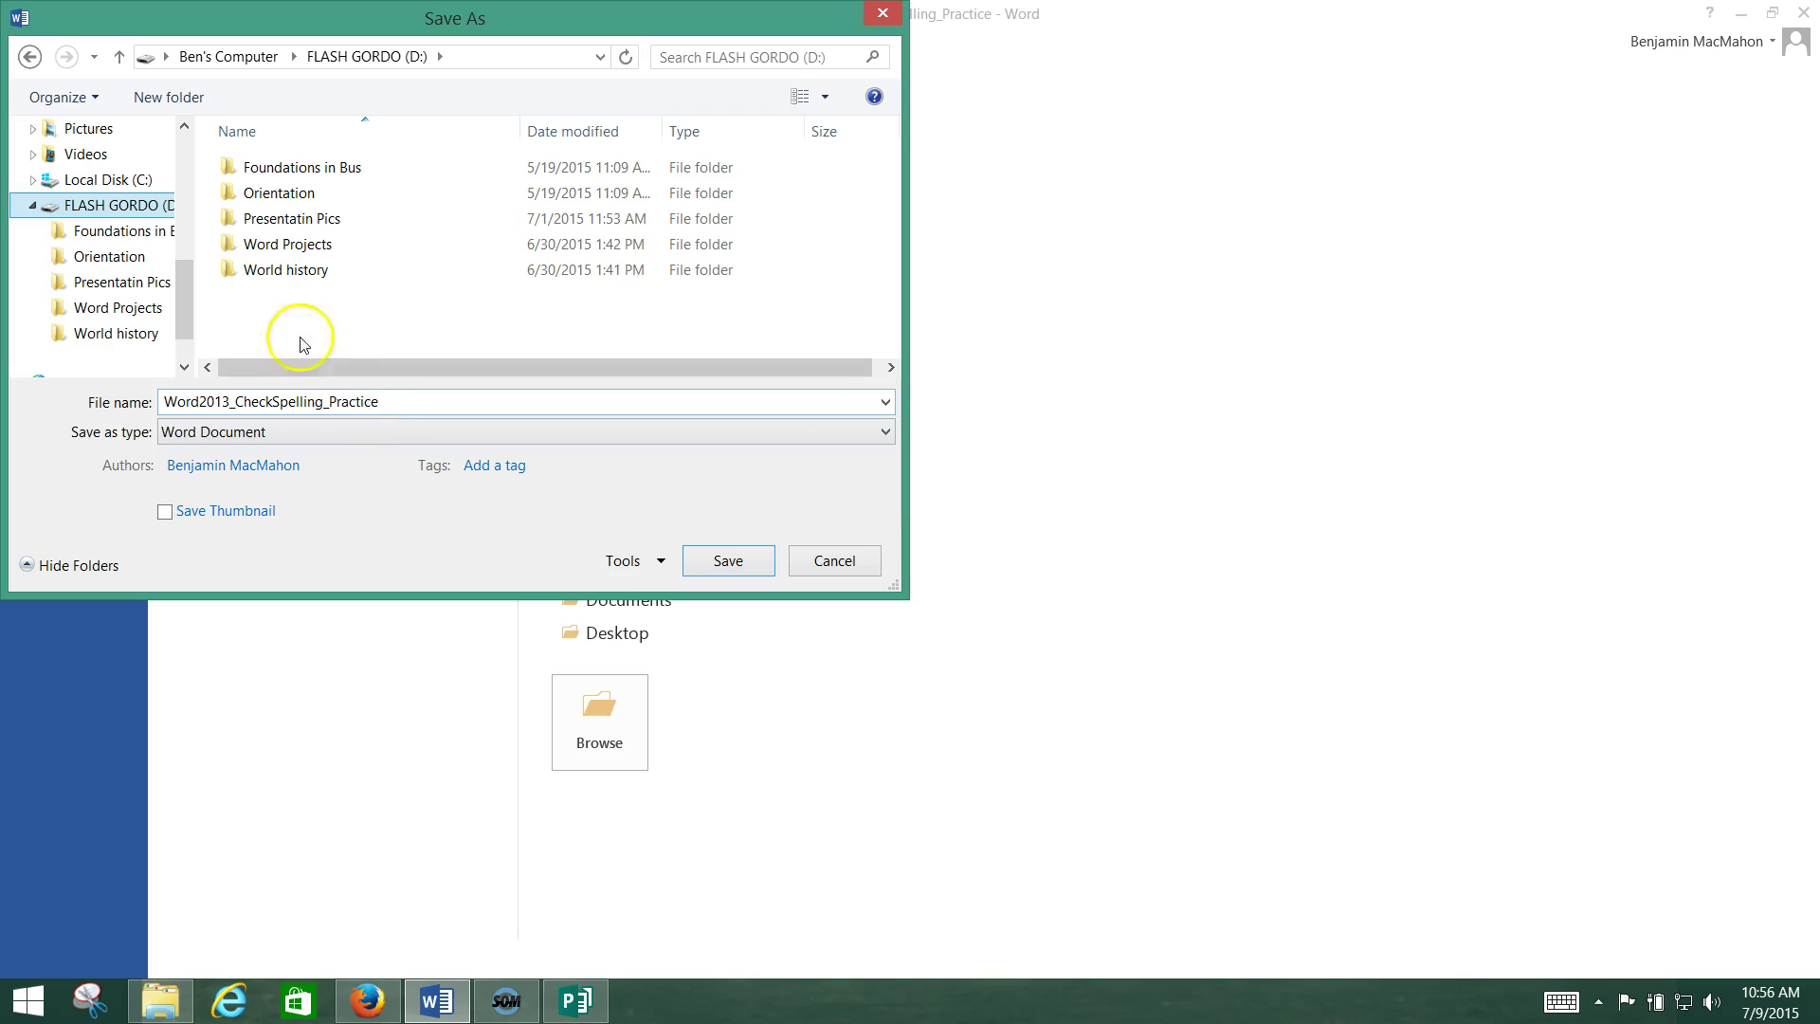
{"action": "double_click", "coordinate": [302, 249]}
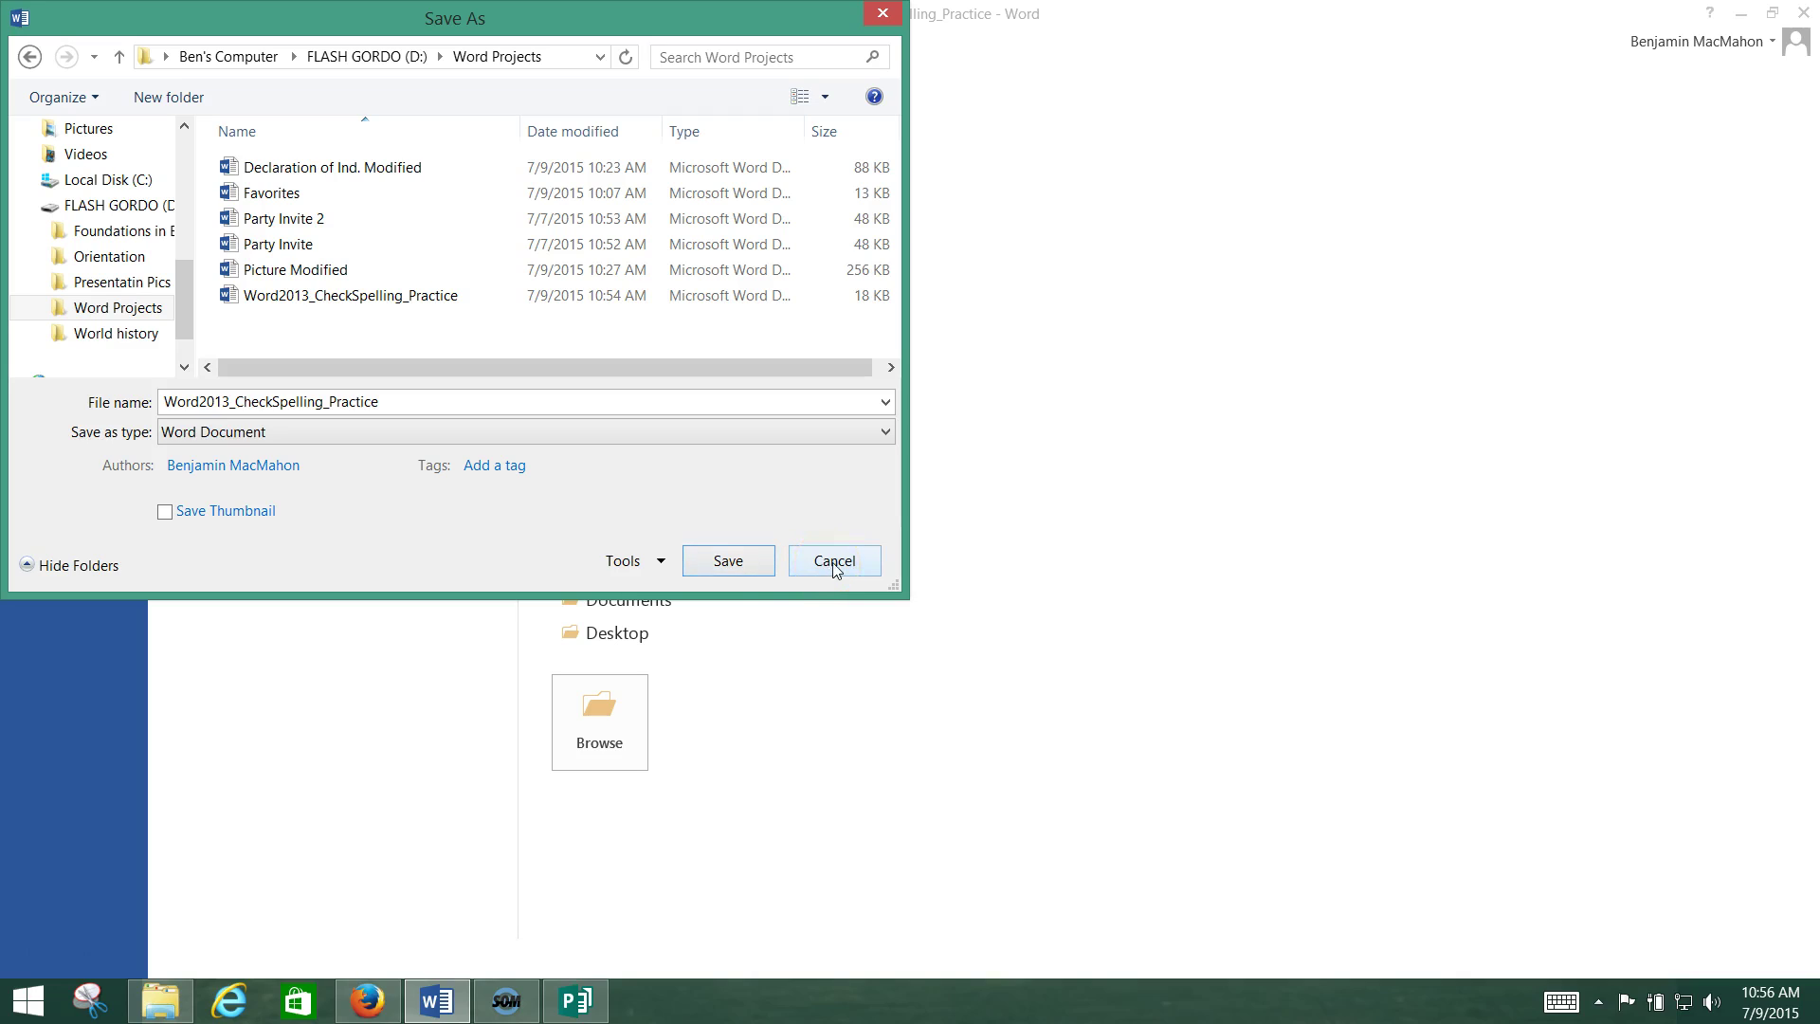
{"action": "left_click", "coordinate": [406, 297]}
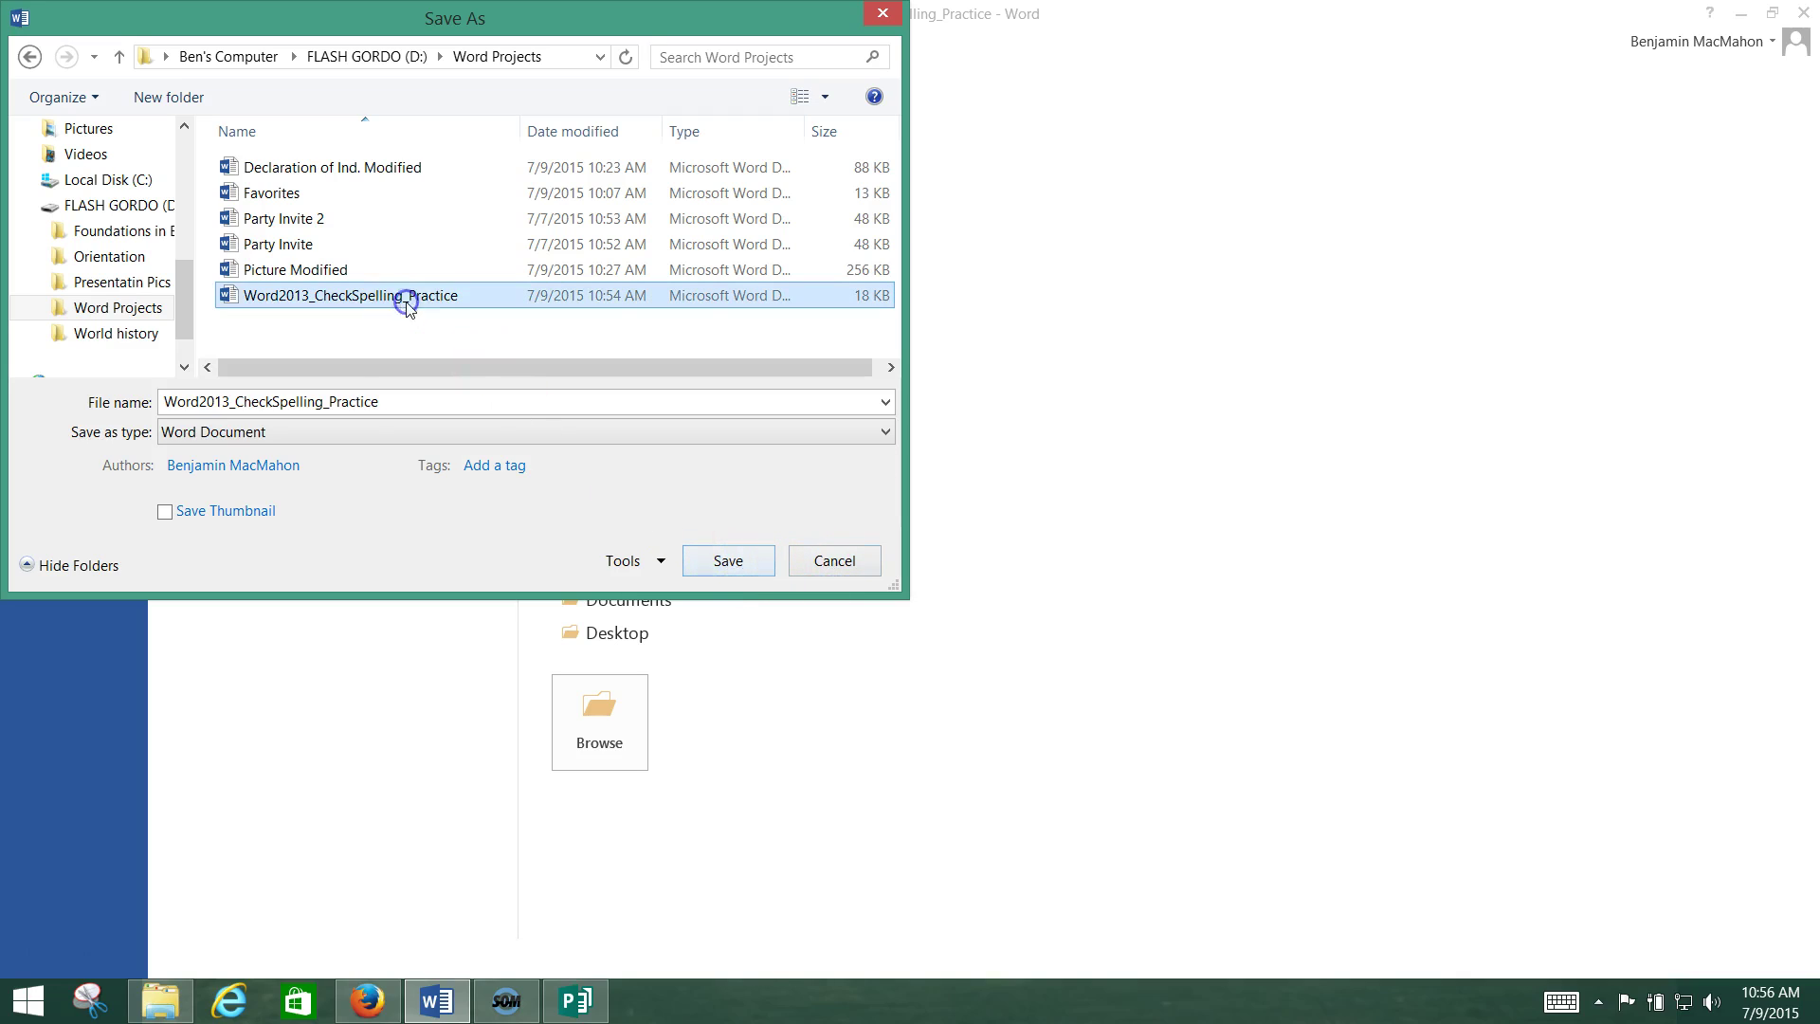
{"action": "left_click", "coordinate": [727, 573]}
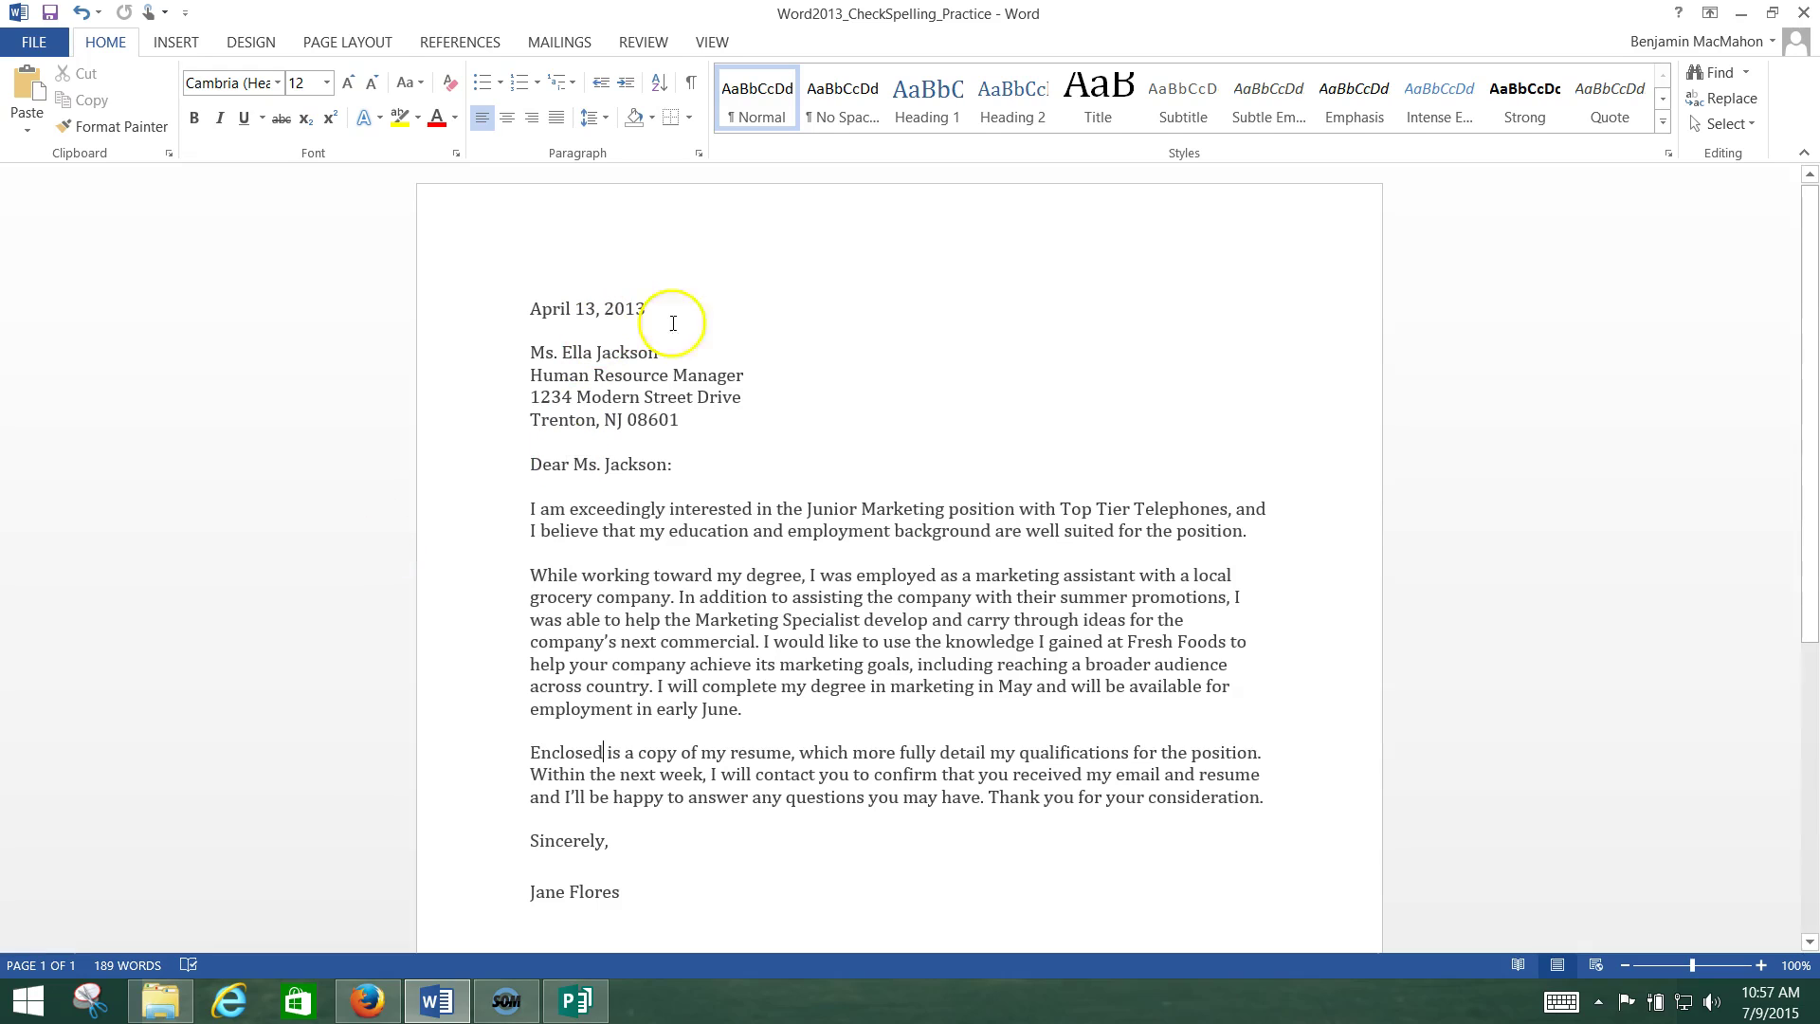
{"action": "left_click", "coordinate": [1739, 14]}
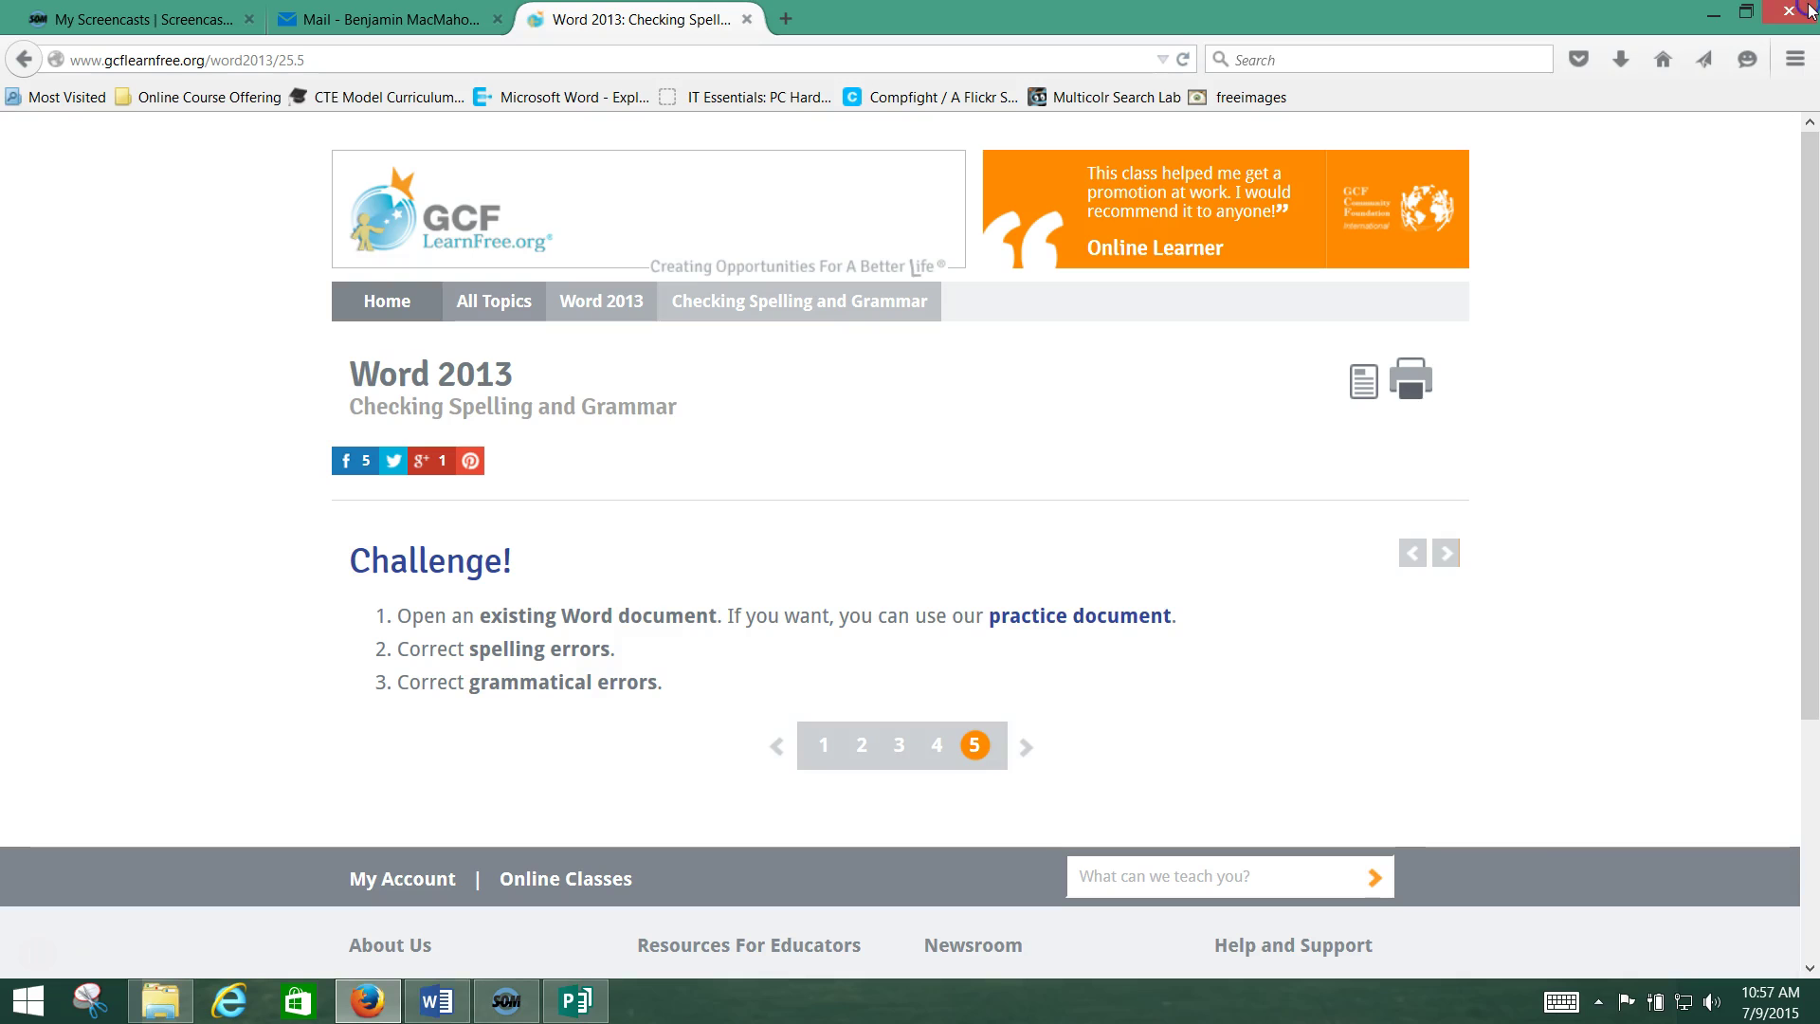
{"action": "left_click", "coordinate": [1726, 16]}
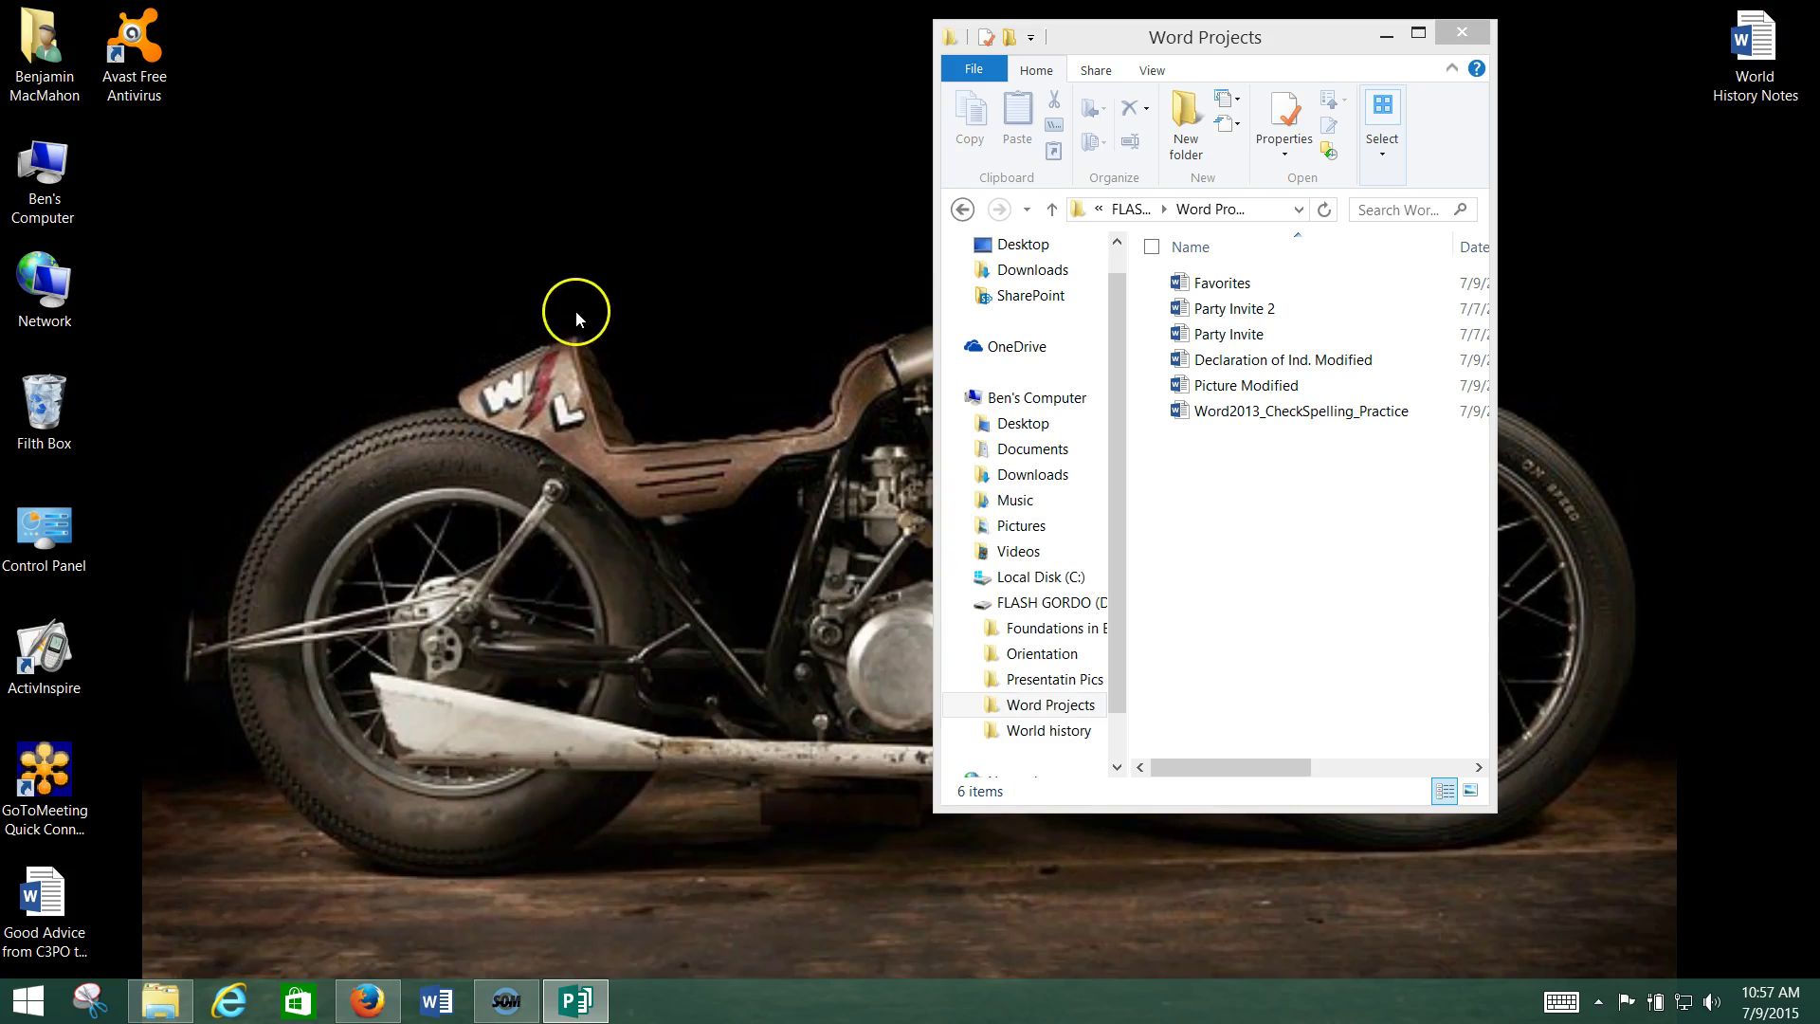